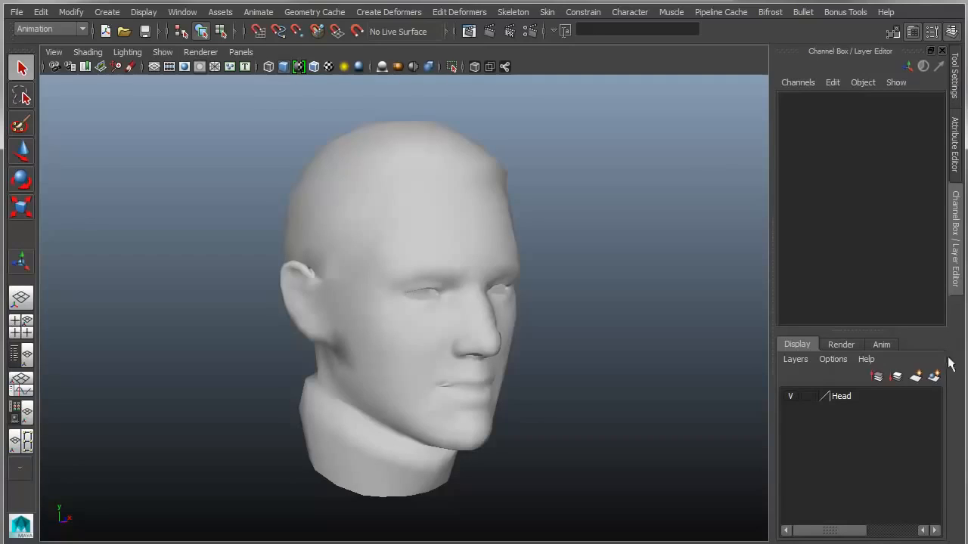
Display the UV texture editor beside the perspective view and apply a Planar Map Z projection to the marine head
{"action": "left_click", "coordinate": [466, 218]}
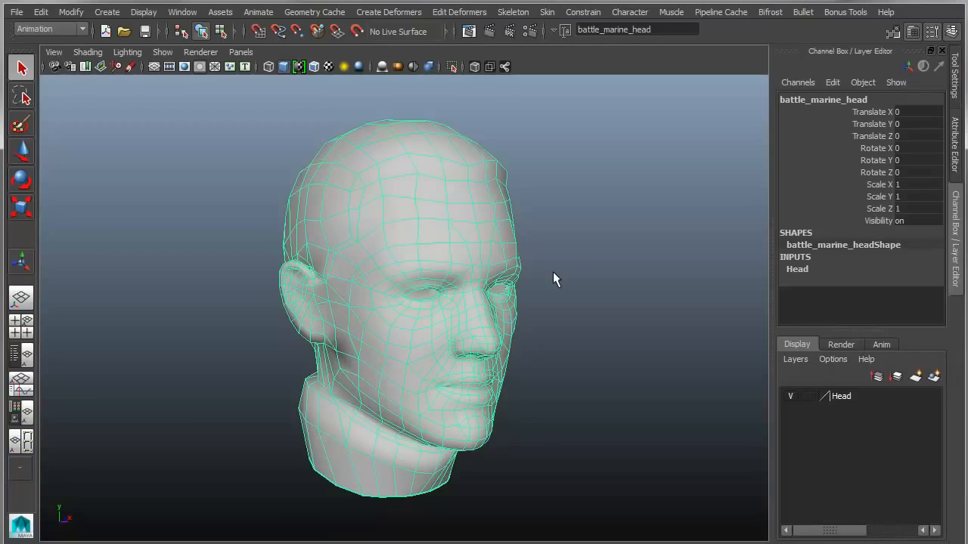
{"action": "left_click", "coordinate": [13, 445]}
{"action": "key", "text": "f"}
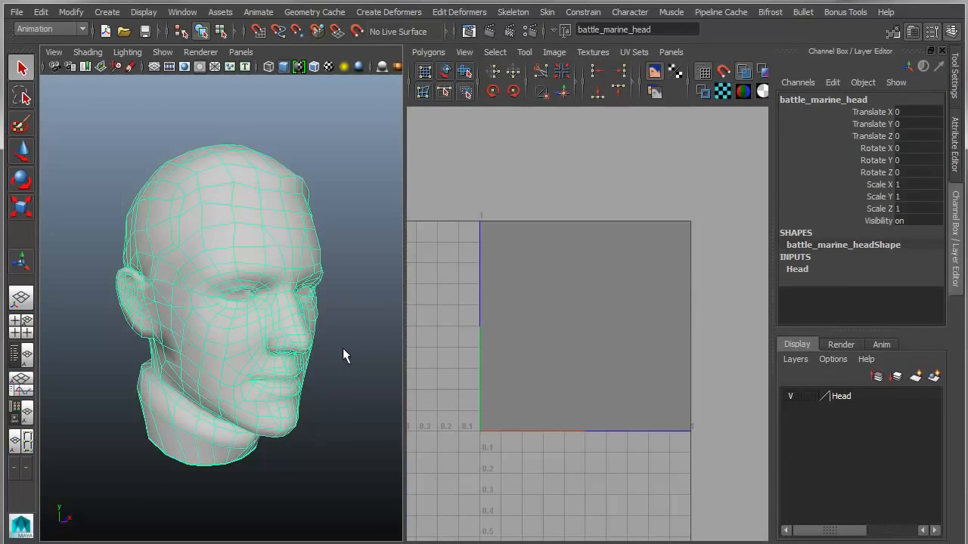
{"action": "right_click", "coordinate": [298, 303], "text": "shift"}
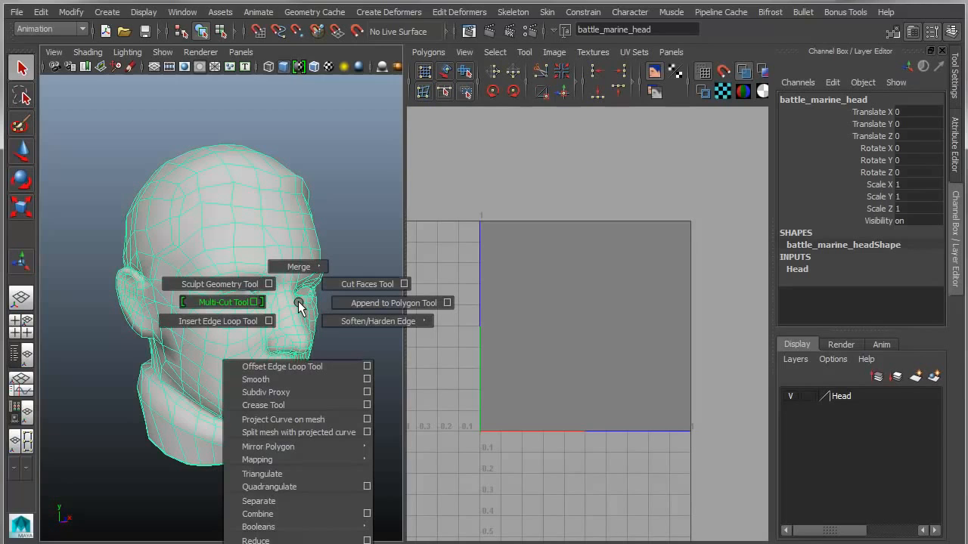
{"action": "mouse_move", "coordinate": [288, 459]}
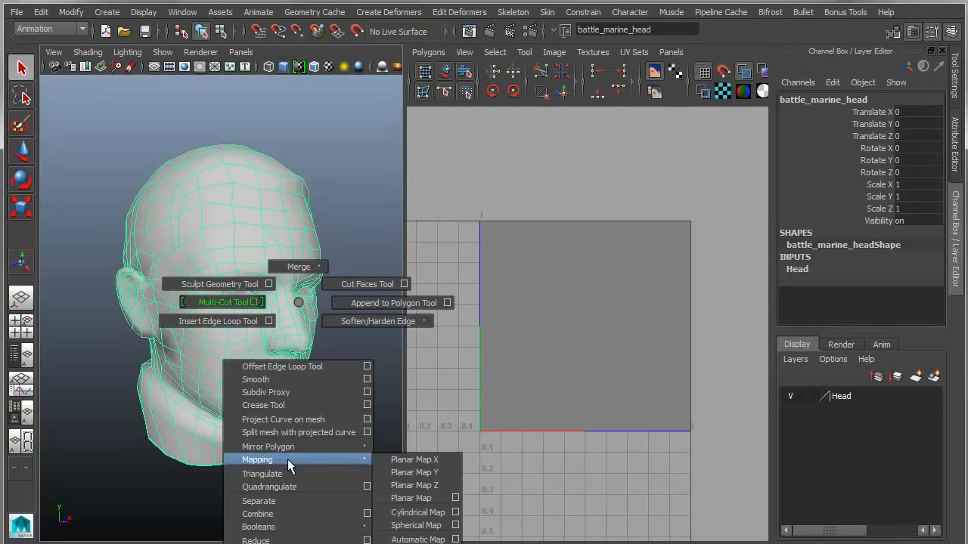
{"action": "left_click", "coordinate": [430, 485]}
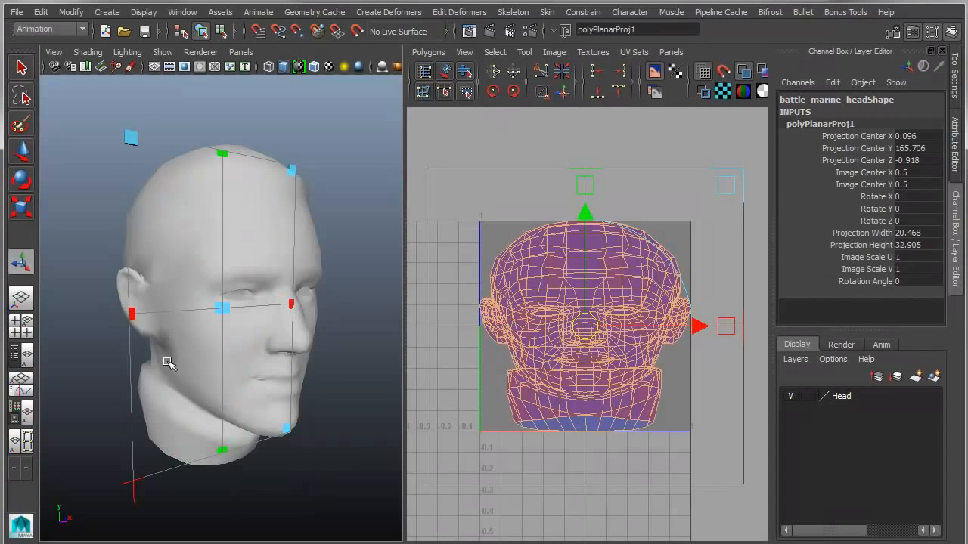
Cut the UVs along the head's centre edge loop from the upper forehead over the back, leaving the face uncut
{"action": "left_click", "coordinate": [228, 298]}
{"action": "right_click_drag", "start_coordinate": [237, 311], "coordinate": [247, 240]}
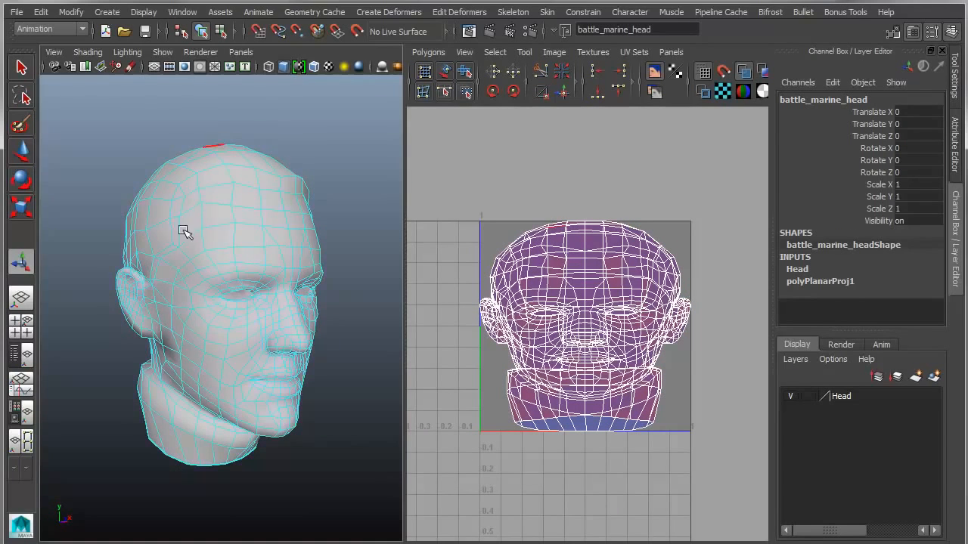
{"action": "left_click_drag", "start_coordinate": [183, 229], "coordinate": [169, 259], "text": "alt"}
{"action": "double_click", "coordinate": [278, 185]}
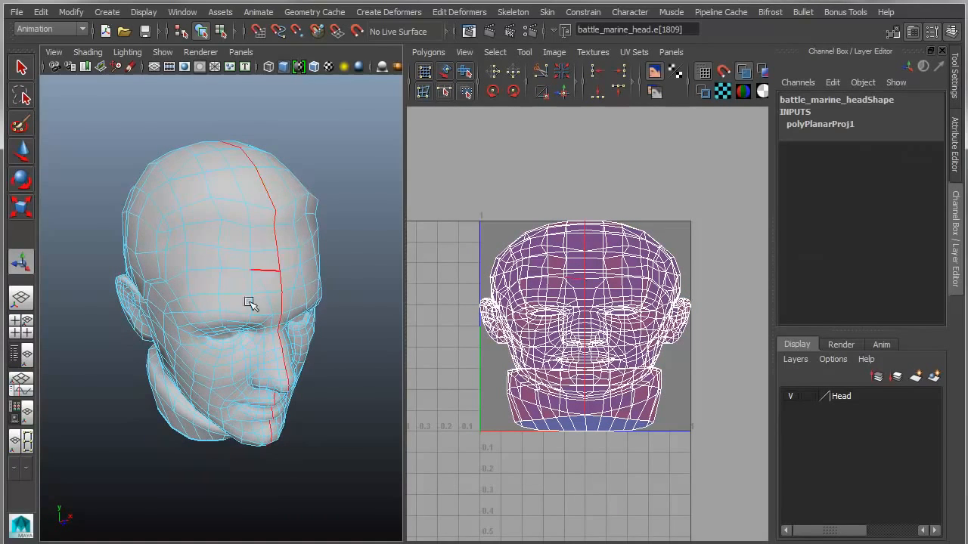
{"action": "left_click_drag", "start_coordinate": [250, 302], "coordinate": [136, 352], "text": "alt"}
{"action": "left_click", "coordinate": [241, 176]}
{"action": "double_click", "coordinate": [143, 439]}
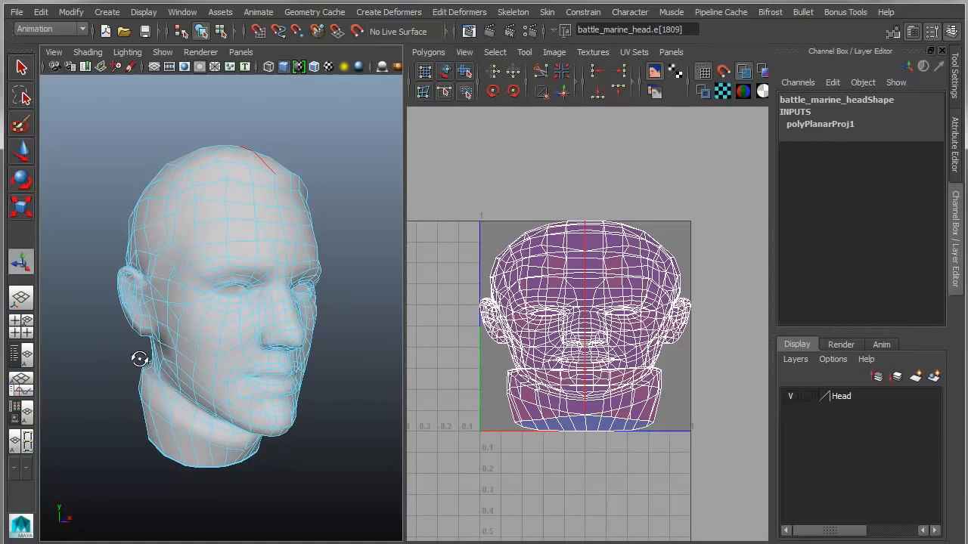
{"action": "left_click", "coordinate": [541, 92]}
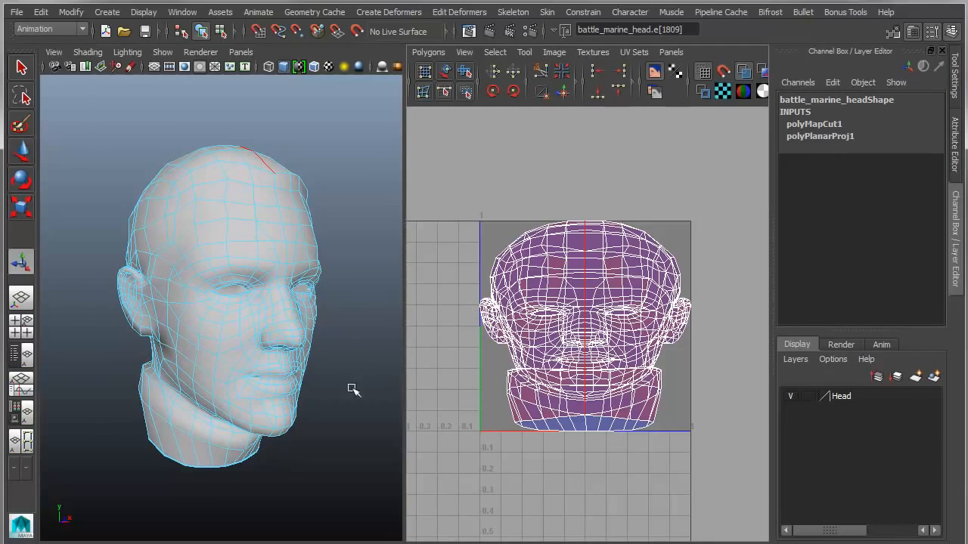
Select all of the head's UVs and unfold them with the Legacy method
{"action": "left_click_drag", "start_coordinate": [324, 347], "coordinate": [301, 341], "text": "alt"}
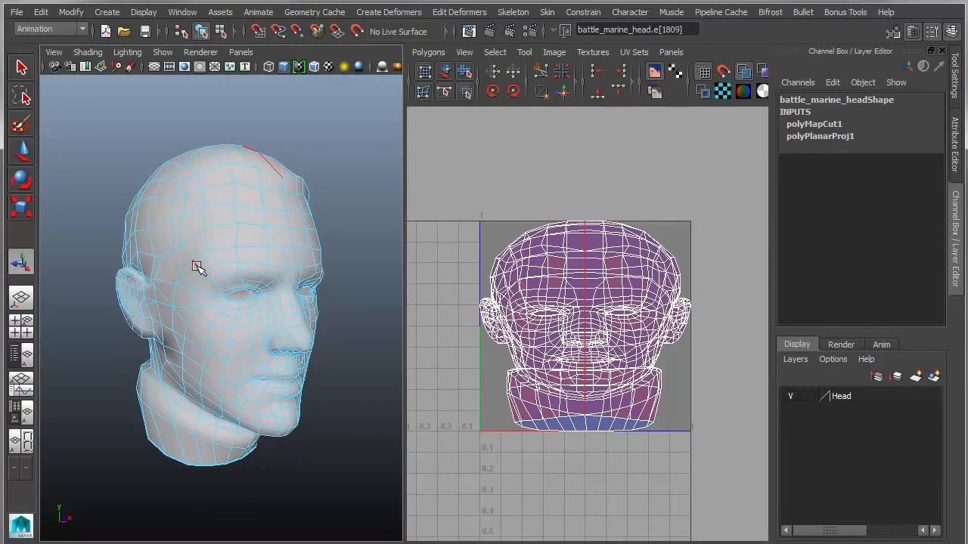
{"action": "key", "text": "F12"}
{"action": "left_click_drag", "start_coordinate": [91, 110], "coordinate": [419, 420]}
{"action": "left_click", "coordinate": [431, 54]}
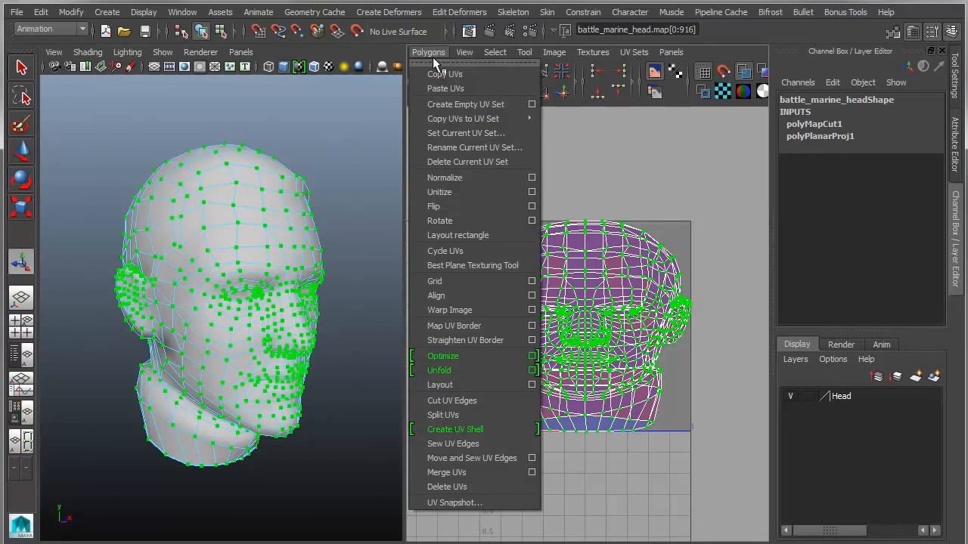
{"action": "left_click", "coordinate": [532, 371]}
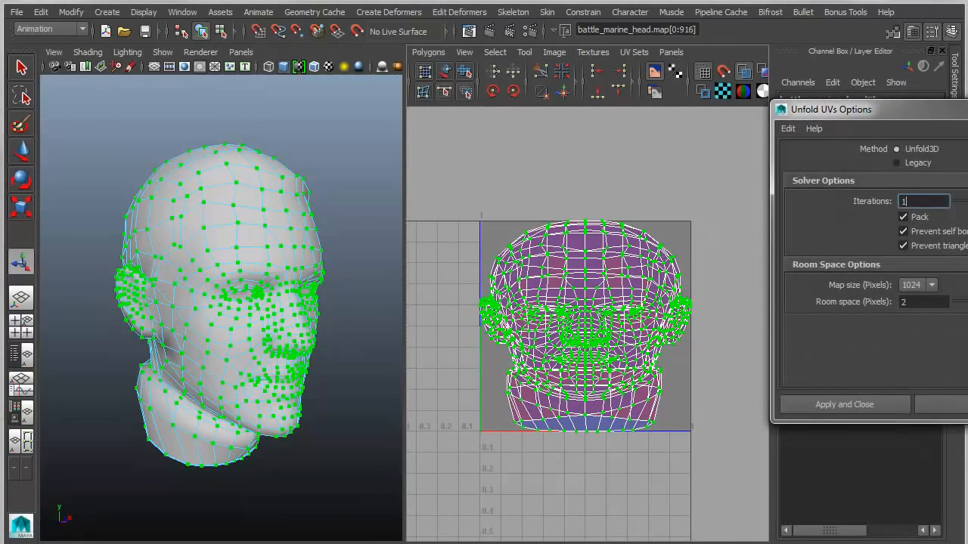
{"action": "left_click_drag", "start_coordinate": [966, 116], "coordinate": [744, 24]}
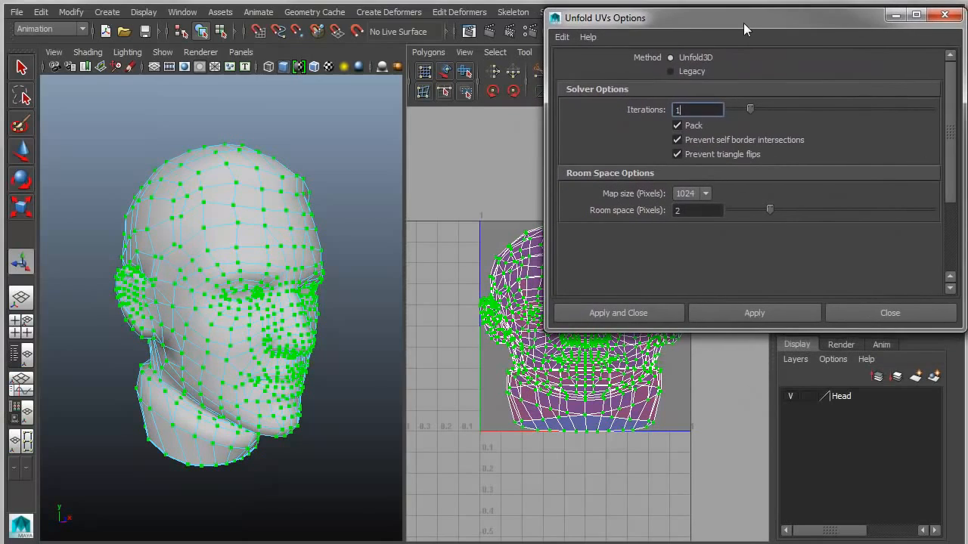
{"action": "left_click", "coordinate": [687, 72]}
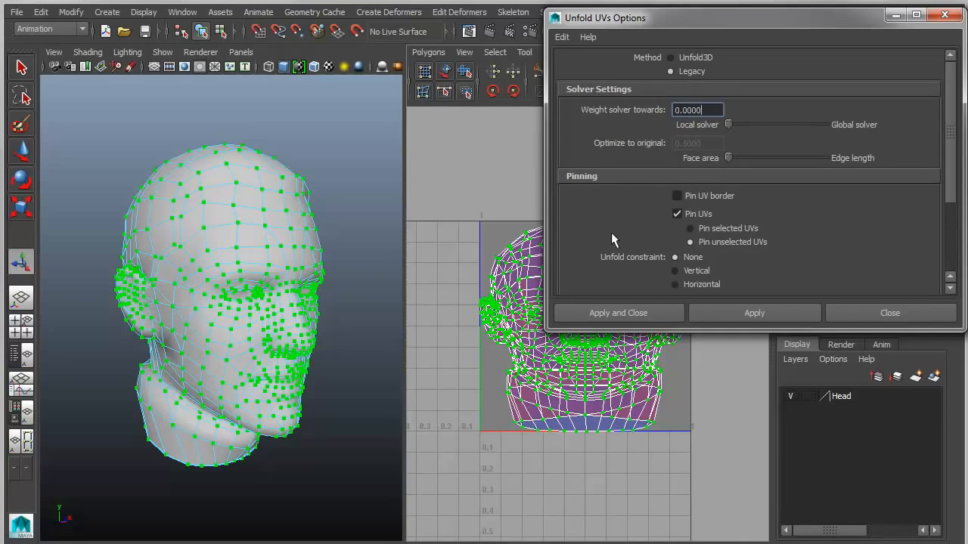
{"action": "left_click", "coordinate": [711, 309]}
{"action": "left_click_drag", "start_coordinate": [601, 21], "coordinate": [967, 22]}
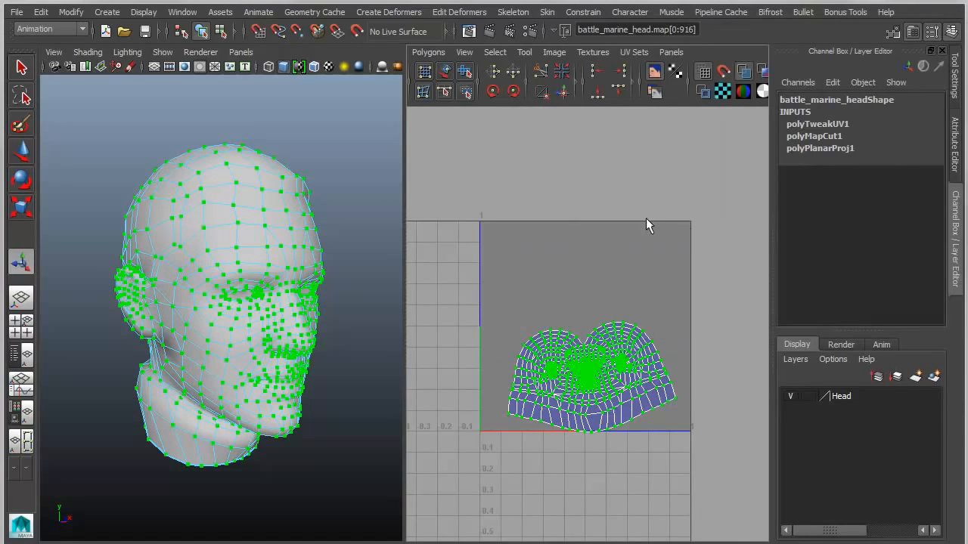
Return the head to object mode and examine the unfolded UV shell for symmetry and distortion
{"action": "key", "text": "3"}
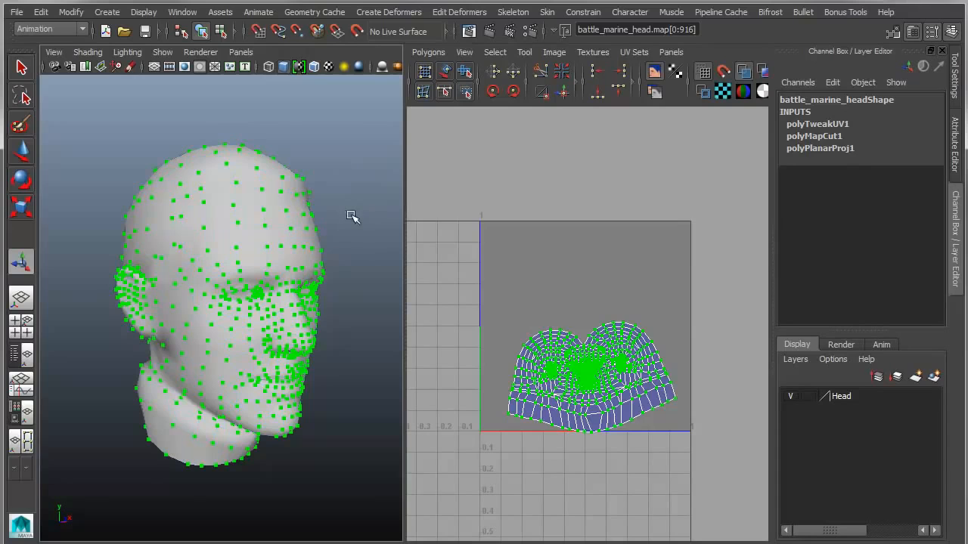
{"action": "left_click", "coordinate": [352, 217]}
{"action": "left_click", "coordinate": [294, 221]}
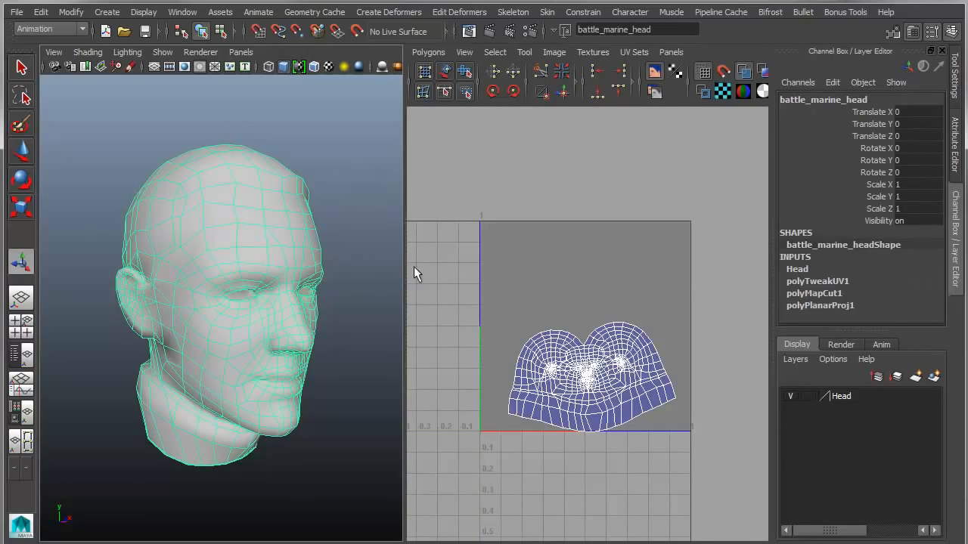
{"action": "middle_click_drag", "start_coordinate": [539, 305], "coordinate": [539, 252], "text": "alt"}
{"action": "right_click_drag", "start_coordinate": [568, 256], "coordinate": [700, 296], "text": "alt"}
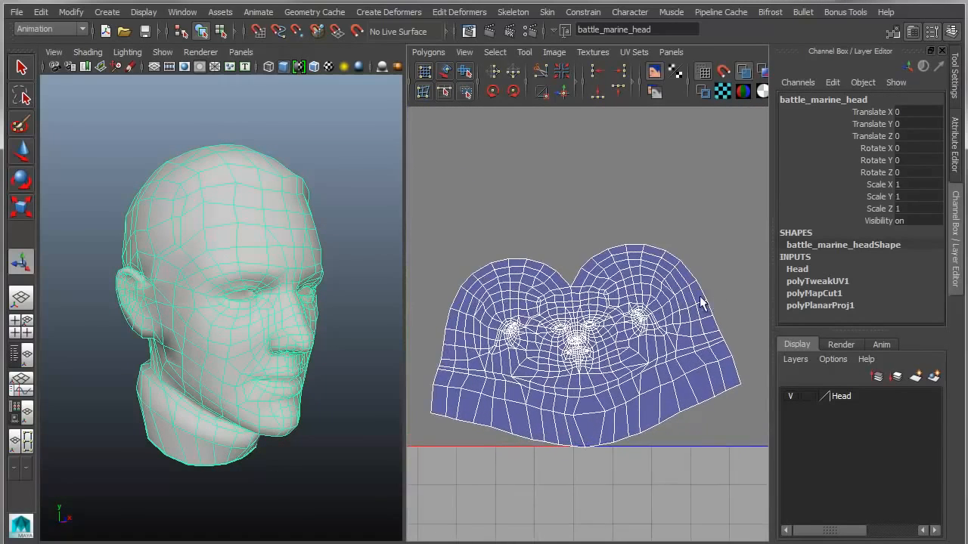
{"action": "middle_click_drag", "start_coordinate": [700, 297], "coordinate": [703, 256], "text": "alt"}
{"action": "right_click_drag", "start_coordinate": [705, 257], "coordinate": [756, 280], "text": "alt"}
{"action": "middle_click_drag", "start_coordinate": [667, 276], "coordinate": [670, 288], "text": "alt"}
{"action": "right_click_drag", "start_coordinate": [564, 290], "coordinate": [838, 353], "text": "alt"}
{"action": "right_click_drag", "start_coordinate": [636, 270], "coordinate": [297, 219], "text": "alt"}
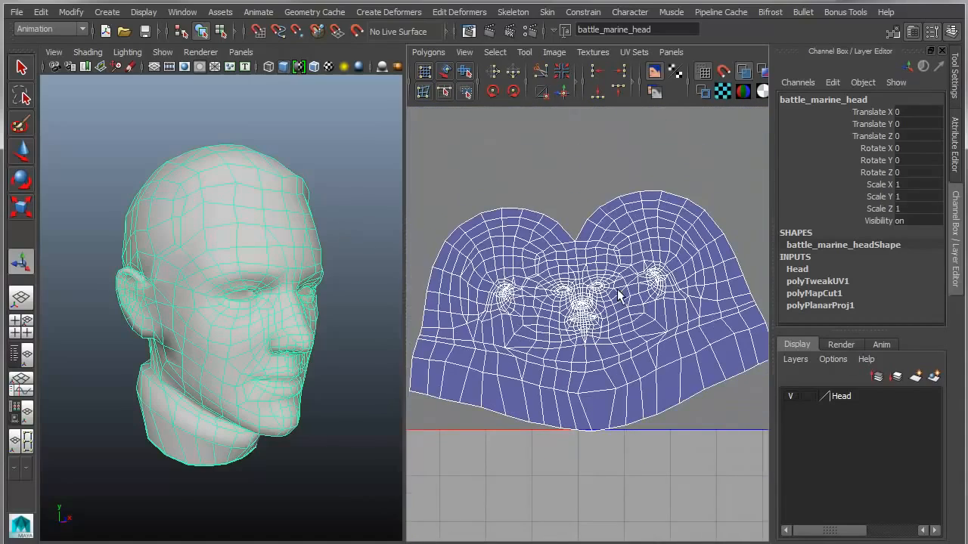
{"action": "right_click_drag", "start_coordinate": [618, 296], "coordinate": [611, 299], "text": "alt"}
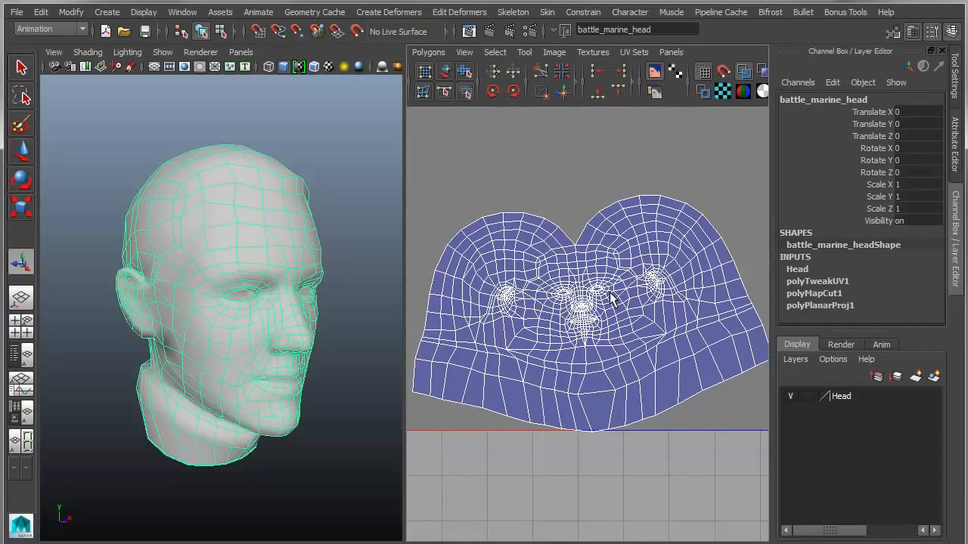
Try cutting the UVs along the edge loop around the upper neck and unfolding the shells again
{"action": "key", "text": "F10"}
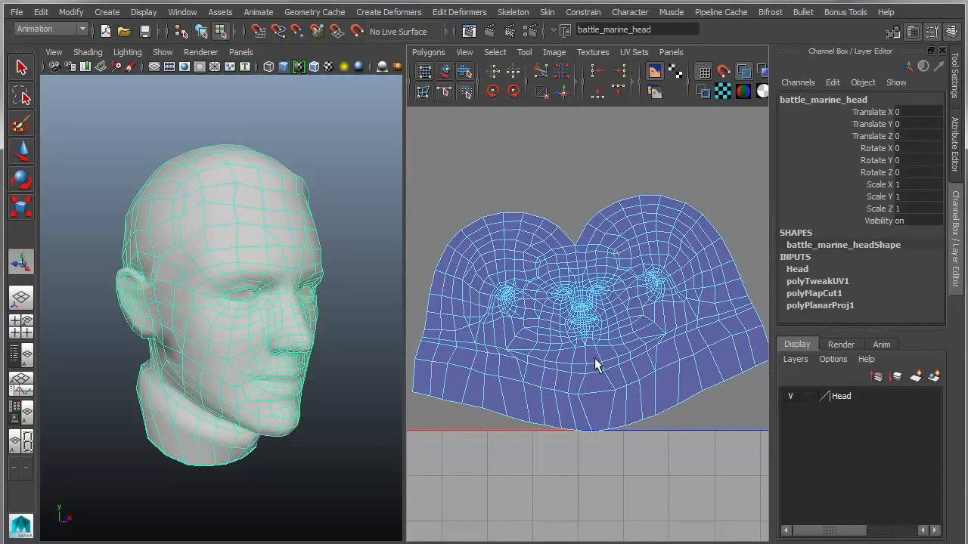
{"action": "double_click", "coordinate": [597, 369]}
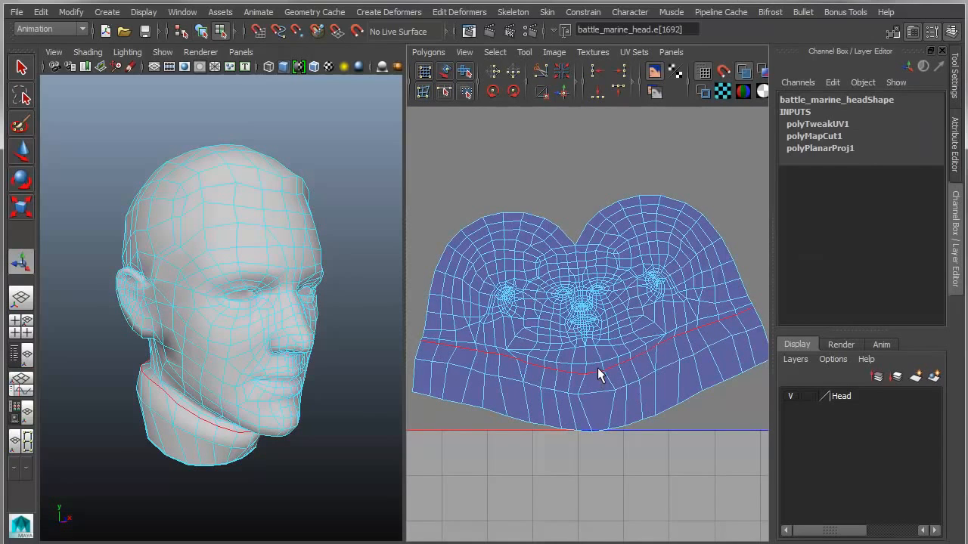
{"action": "left_click", "coordinate": [540, 71]}
{"action": "key", "text": "F8"}
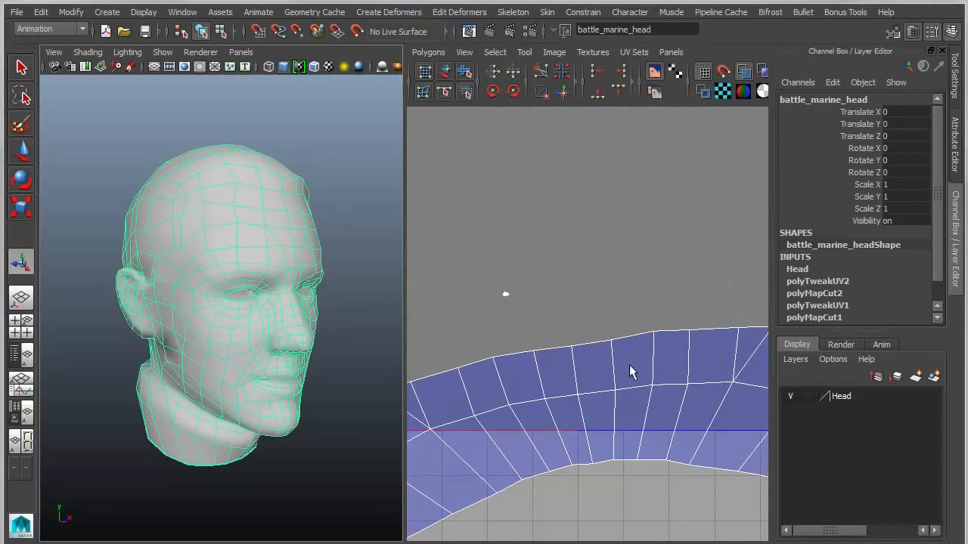
{"action": "scroll", "coordinate": [633, 372], "scroll_direction": "down", "scroll_amount": 5}
{"action": "scroll", "coordinate": [619, 350], "scroll_direction": "up", "scroll_amount": 10}
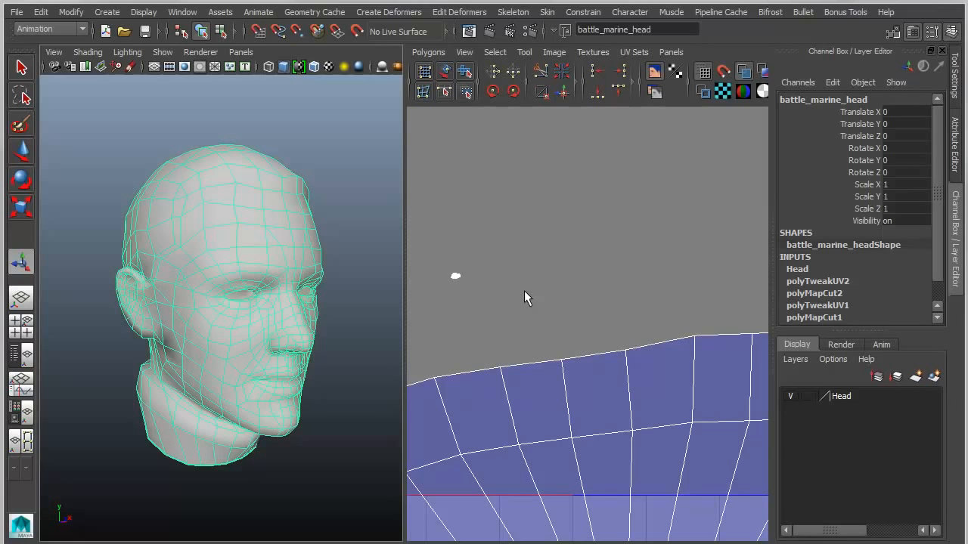
{"action": "right_click_drag", "start_coordinate": [558, 358], "coordinate": [493, 354], "text": "alt"}
Undo the repeated unfold, the neck UV cut and the neck loop selection
{"action": "key", "text": "ctrl+z"}
{"action": "key", "text": "ctrl+z"}
{"action": "key", "text": "ctrl+z"}
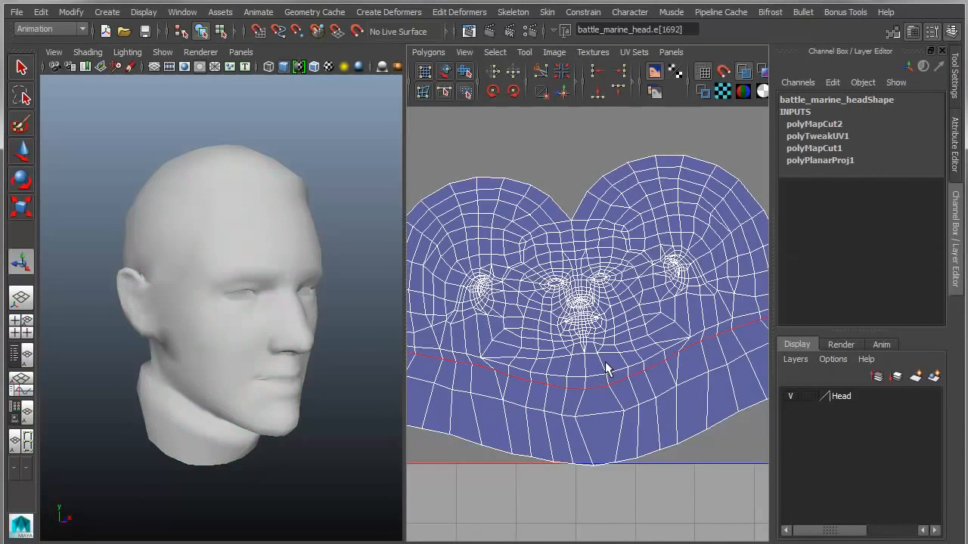
{"action": "right_click_drag", "start_coordinate": [640, 367], "coordinate": [544, 353], "text": "alt"}
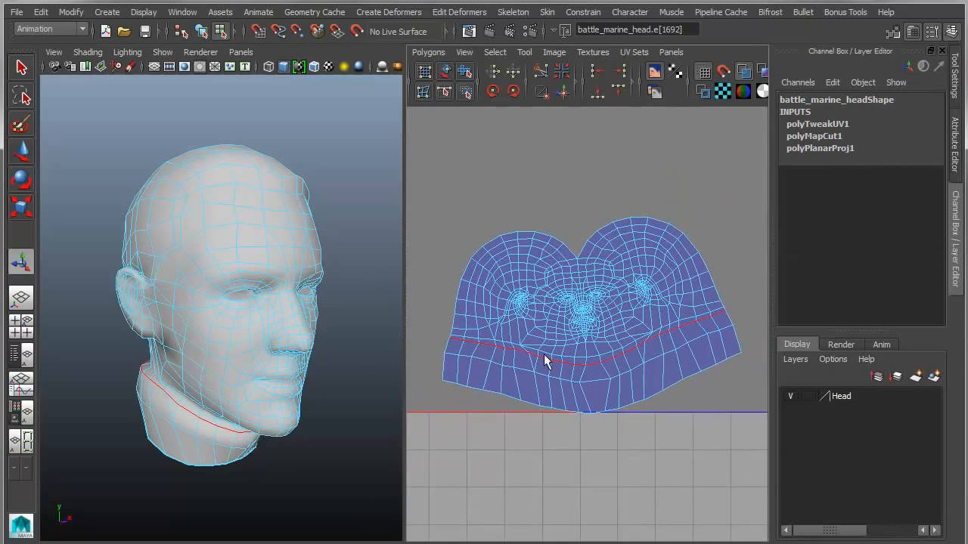
{"action": "key", "text": "ctrl+z"}
Unfold all of the head's UVs with the Unfold3D method and return the head to object mode
{"action": "left_click_drag", "start_coordinate": [818, 2], "coordinate": [832, 18]}
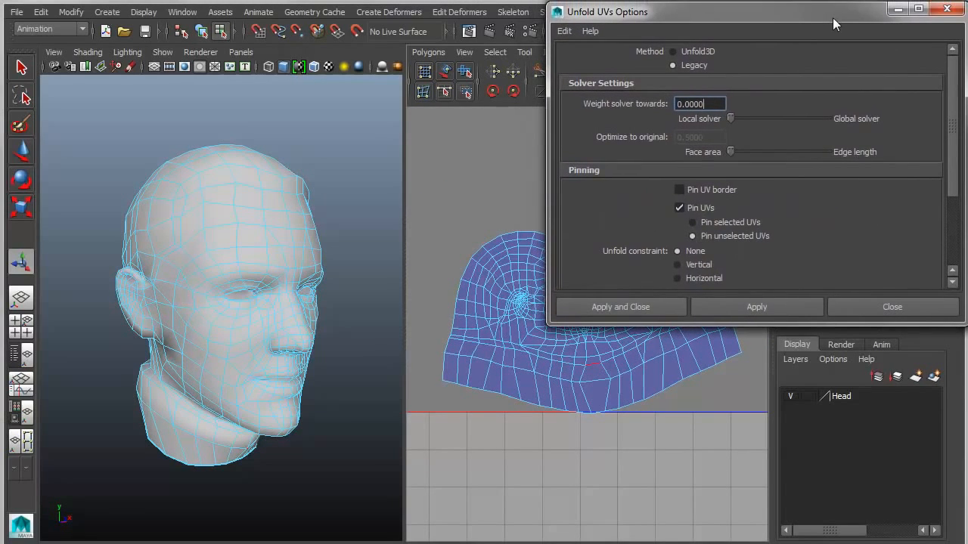
{"action": "left_click", "coordinate": [696, 51]}
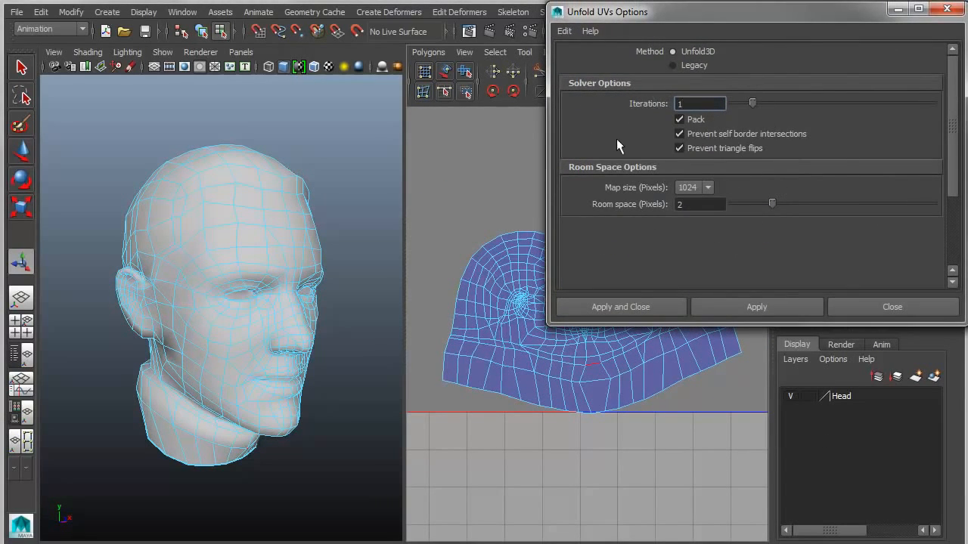
{"action": "left_click", "coordinate": [777, 302]}
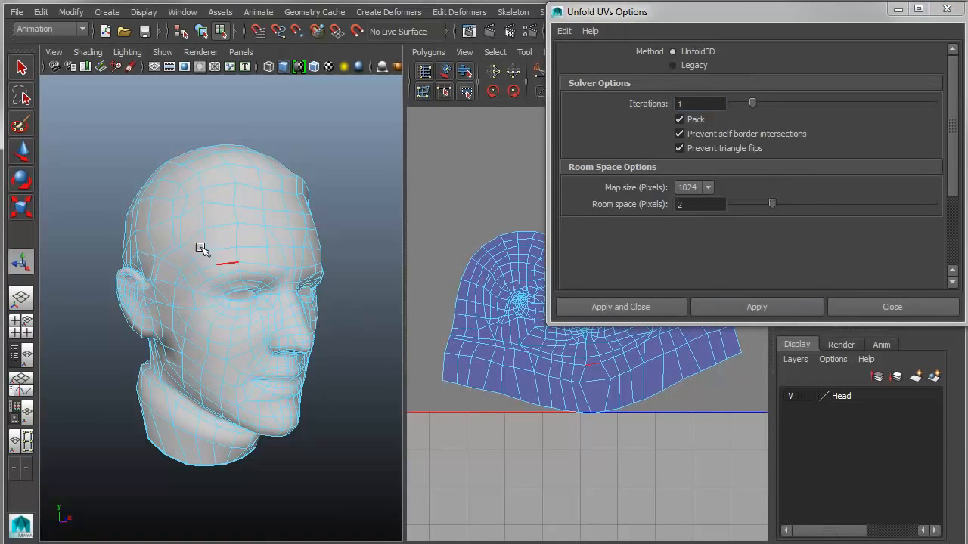
{"action": "right_click_drag", "start_coordinate": [201, 244], "coordinate": [250, 244]}
{"action": "left_click_drag", "start_coordinate": [99, 111], "coordinate": [430, 514]}
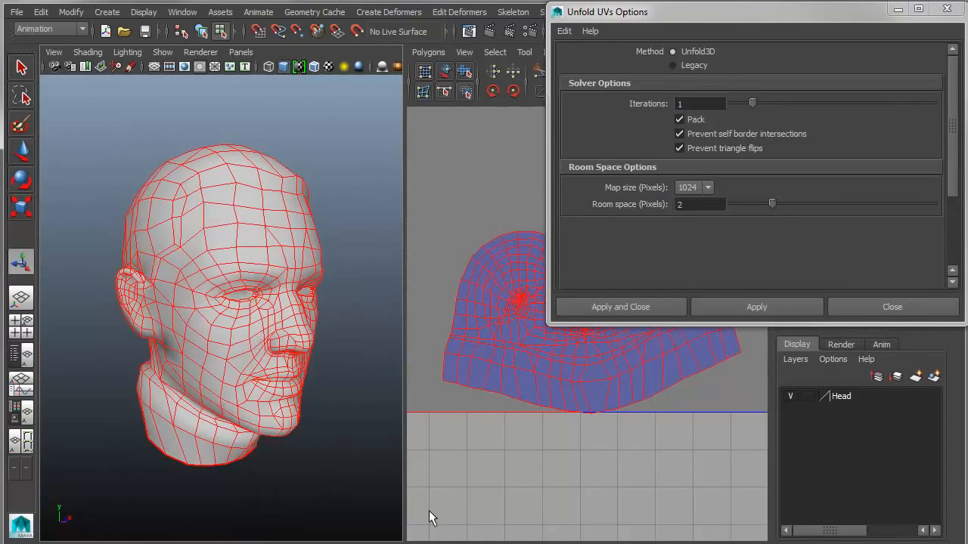
{"action": "right_click_drag", "start_coordinate": [221, 257], "coordinate": [281, 254]}
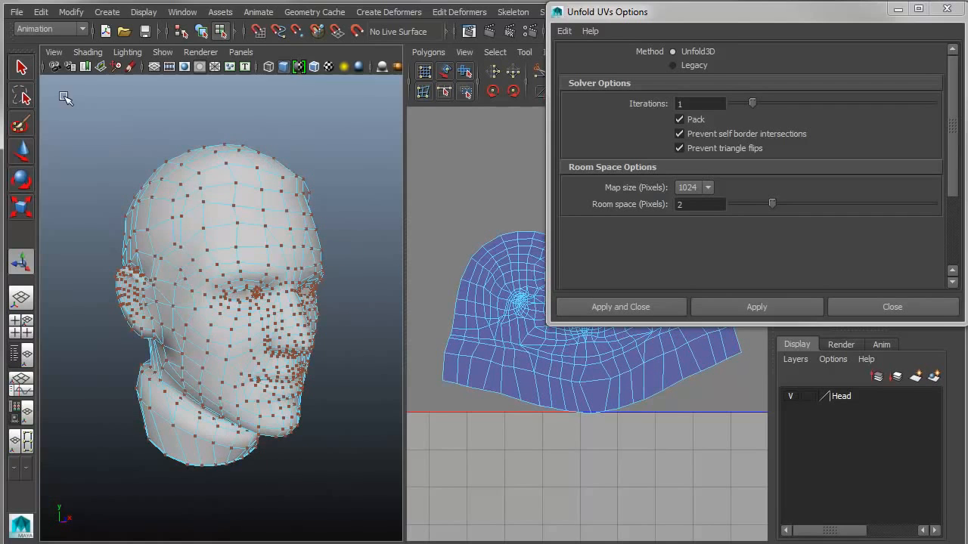
{"action": "left_click_drag", "start_coordinate": [103, 126], "coordinate": [393, 542]}
{"action": "left_click", "coordinate": [748, 307]}
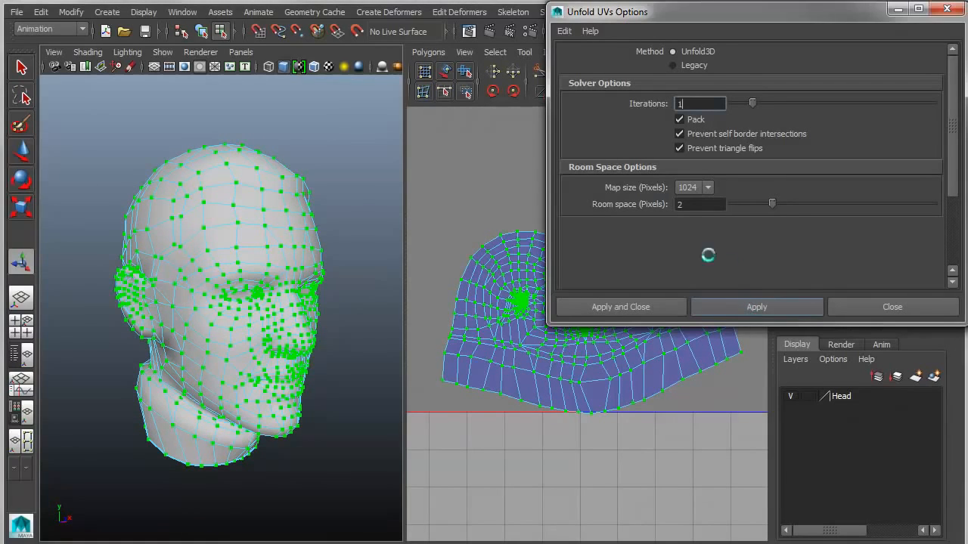
{"action": "left_click_drag", "start_coordinate": [690, 17], "coordinate": [967, 22]}
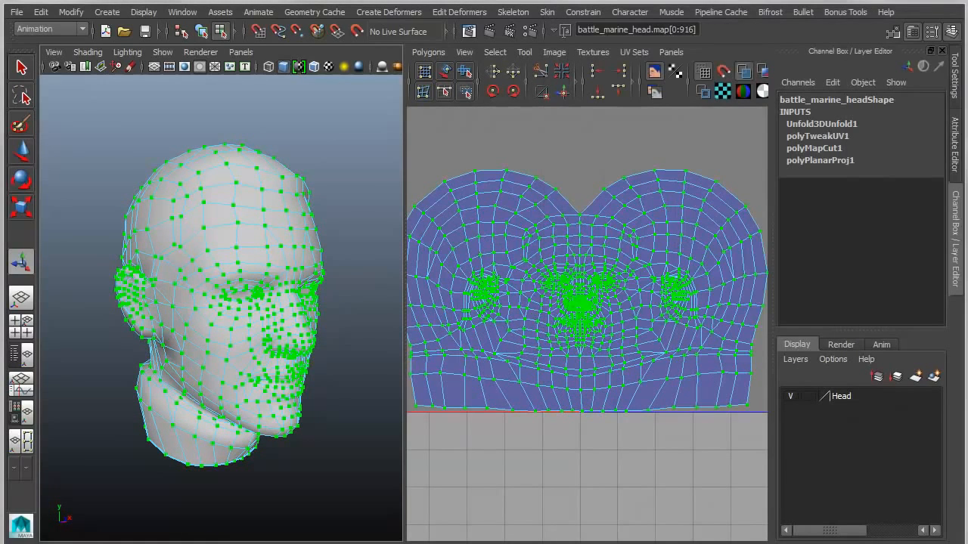
{"action": "key", "text": "f"}
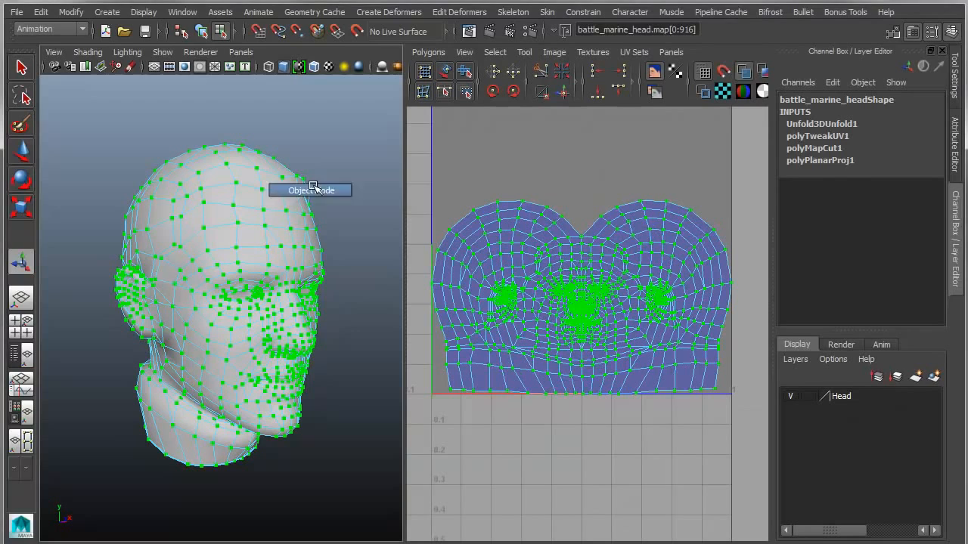
{"action": "right_click_drag", "start_coordinate": [300, 197], "coordinate": [313, 174]}
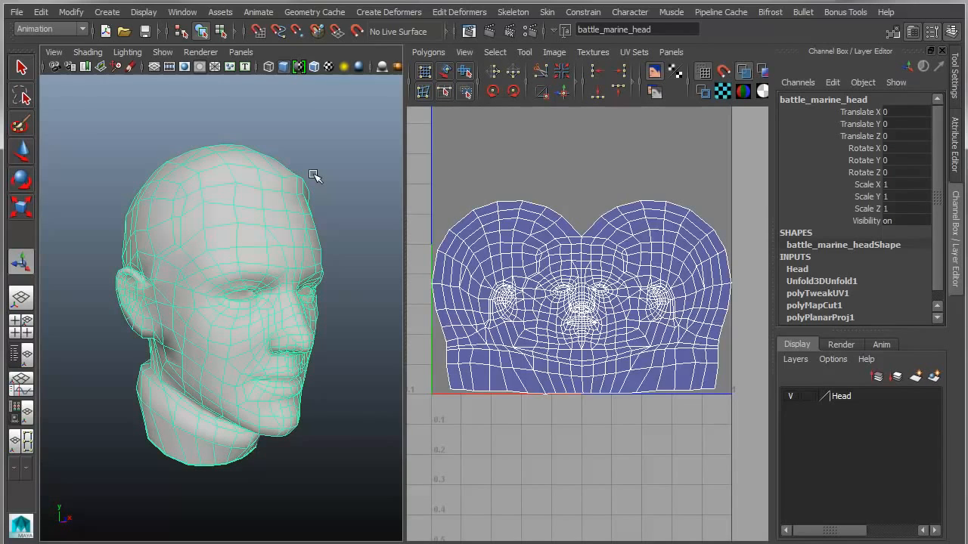
Cut the head's UVs along the edge loop around the upper neck
{"action": "left_click", "coordinate": [610, 407]}
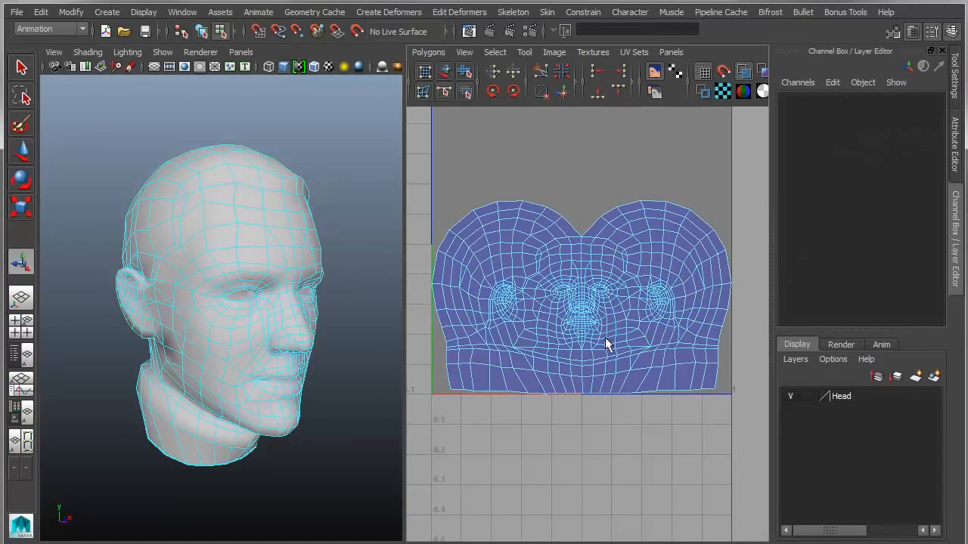
{"action": "left_click", "coordinate": [603, 366]}
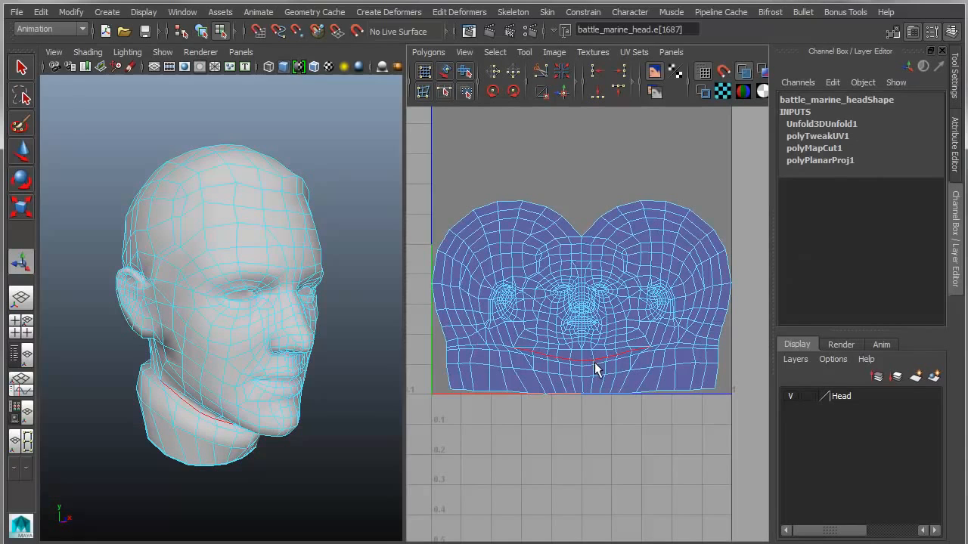
{"action": "double_click", "coordinate": [594, 362]}
{"action": "left_click", "coordinate": [542, 69]}
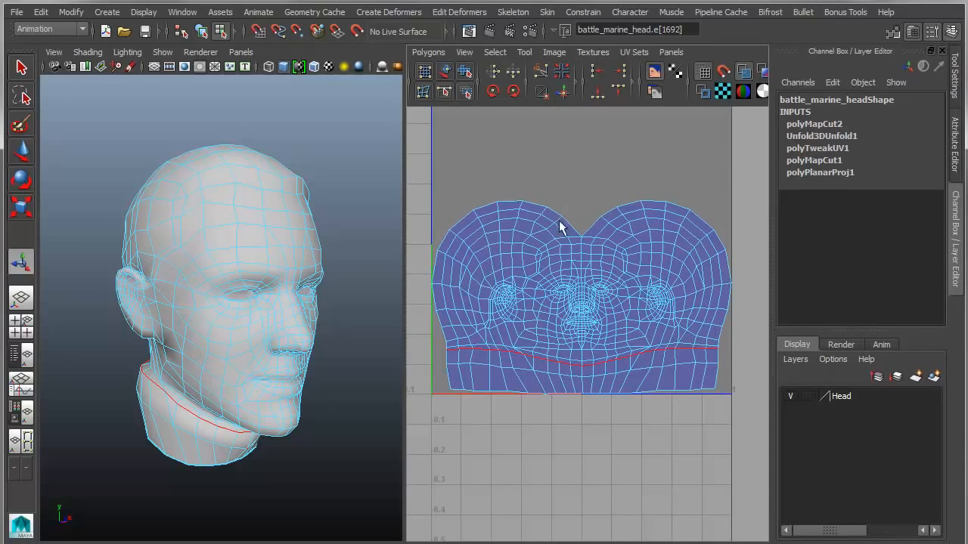
Unfold all of the head's UVs again with the neck separated from the face, and clear the selection
{"action": "right_click_drag", "start_coordinate": [483, 286], "coordinate": [546, 291]}
{"action": "left_click_drag", "start_coordinate": [451, 183], "coordinate": [778, 444]}
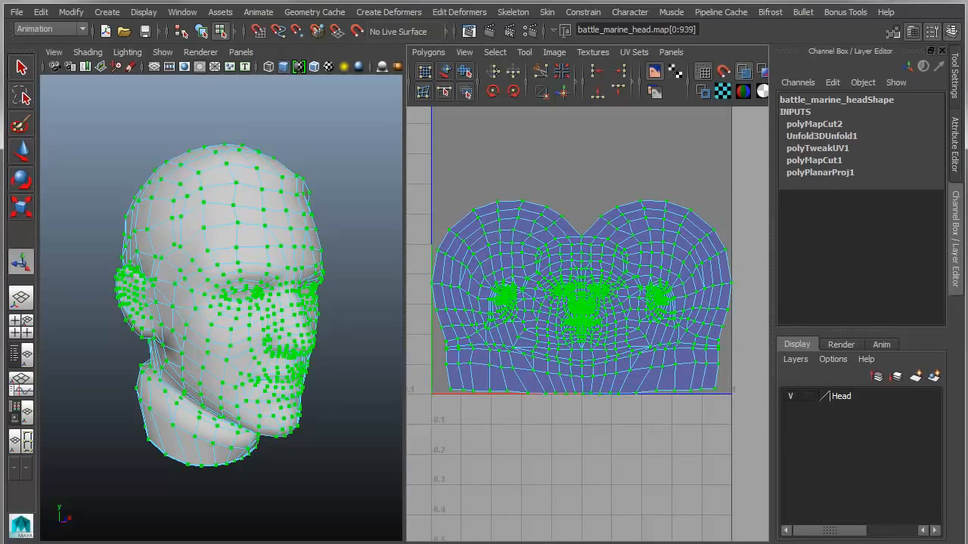
{"action": "key", "text": "g"}
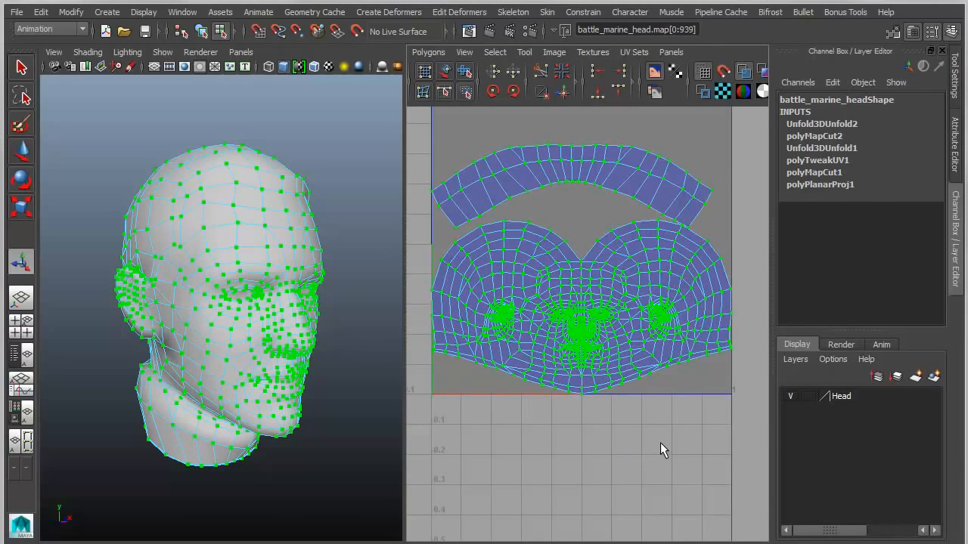
{"action": "left_click", "coordinate": [640, 428]}
Examine the Unfold3D solver and room space options, including iterations, packing, intersection prevention and map size
{"action": "left_click_drag", "start_coordinate": [967, 72], "coordinate": [918, 16]}
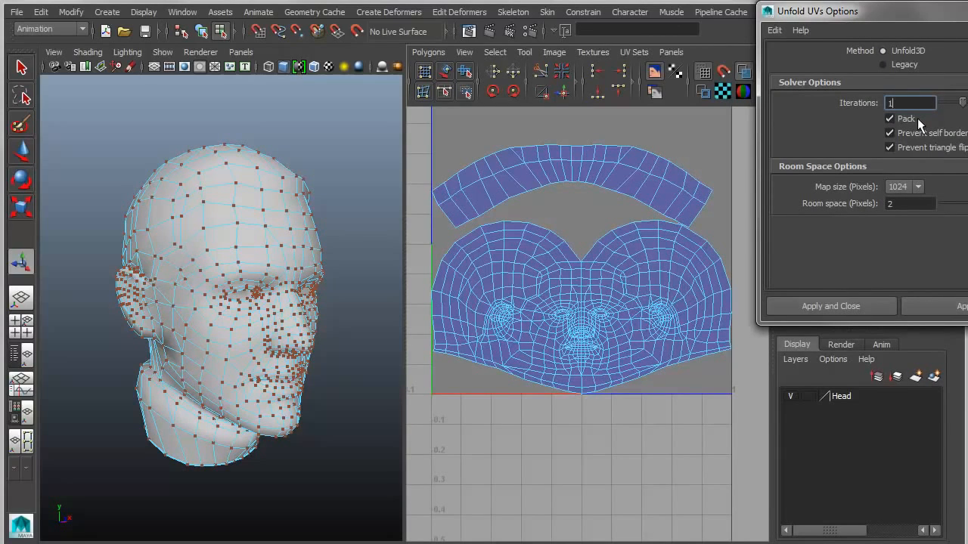
{"action": "left_click_drag", "start_coordinate": [934, 13], "coordinate": [857, 14]}
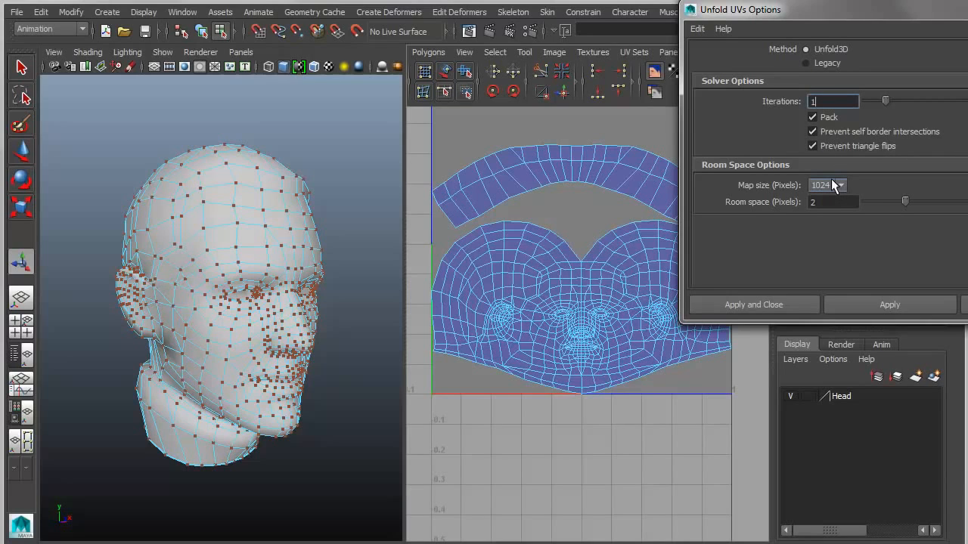
{"action": "left_click_drag", "start_coordinate": [760, 10], "coordinate": [967, 10]}
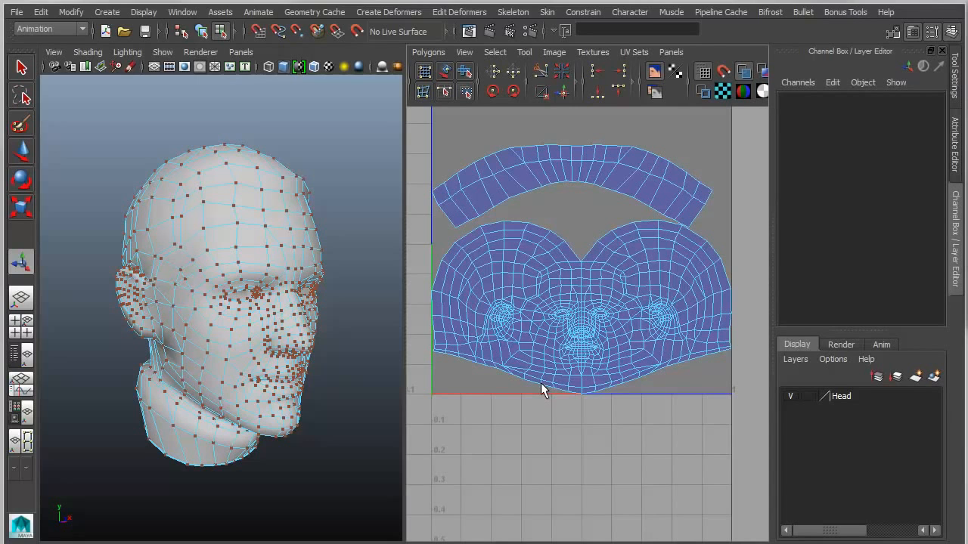
{"action": "middle_click_drag", "start_coordinate": [337, 380], "coordinate": [337, 374], "text": "alt"}
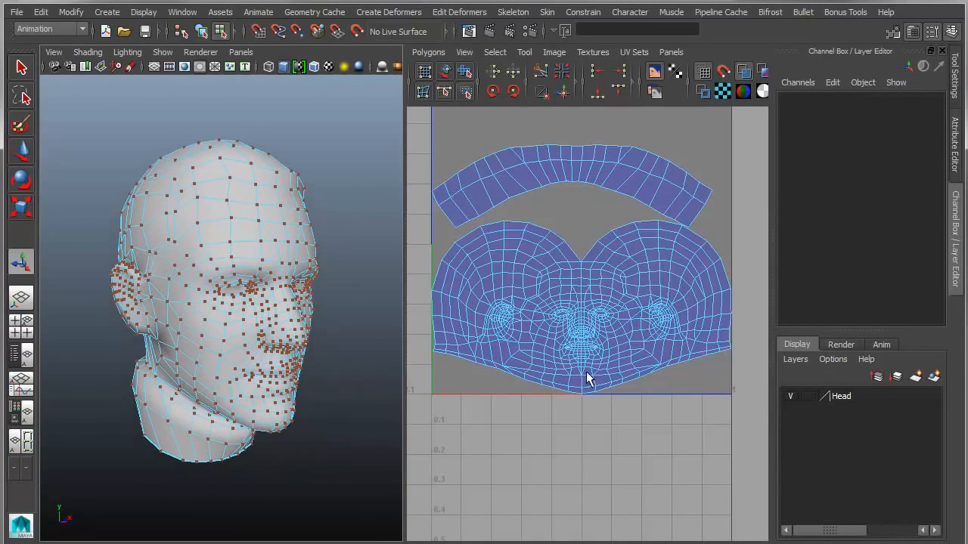
{"action": "middle_click_drag", "start_coordinate": [587, 378], "coordinate": [595, 415], "text": "alt"}
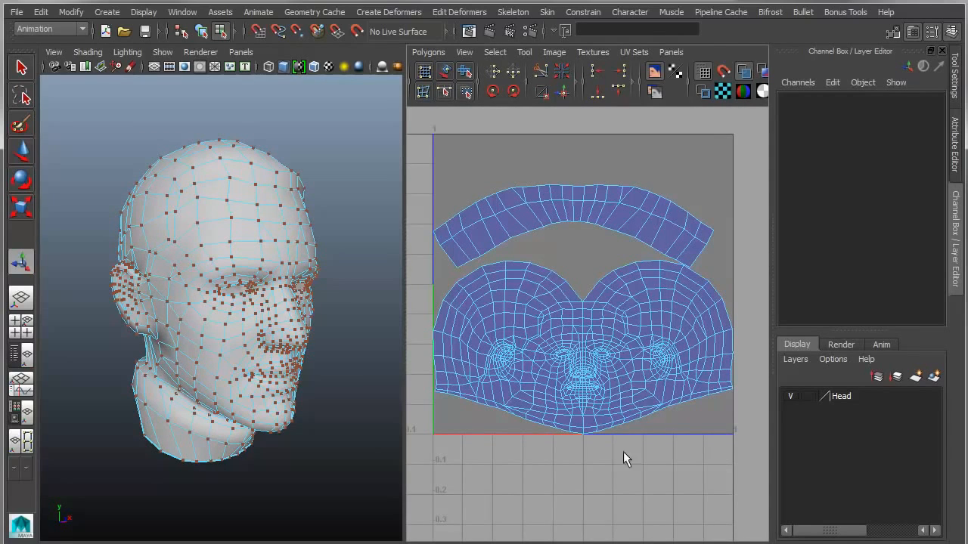
Return the head to object mode and open the Auto Unwrap UVs Tool options beside the model
{"action": "key", "text": "F8"}
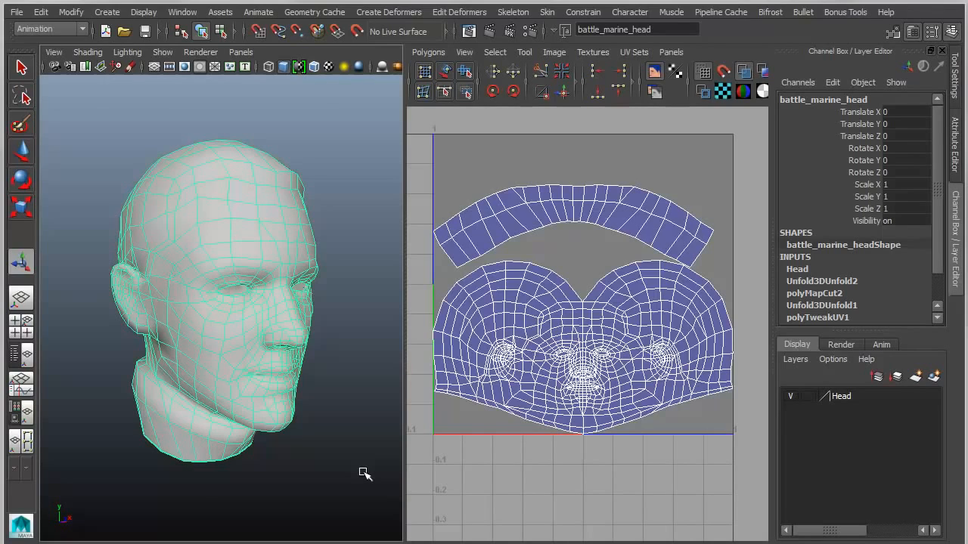
{"action": "left_click", "coordinate": [846, 12]}
{"action": "mouse_move", "coordinate": [870, 121]}
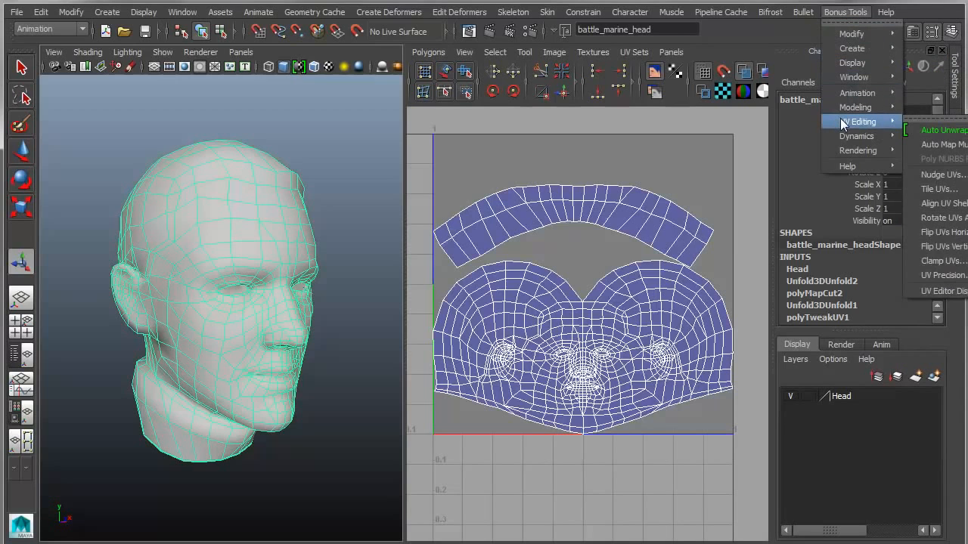
{"action": "left_click", "coordinate": [940, 120]}
{"action": "left_click_drag", "start_coordinate": [897, 108], "coordinate": [842, 23]}
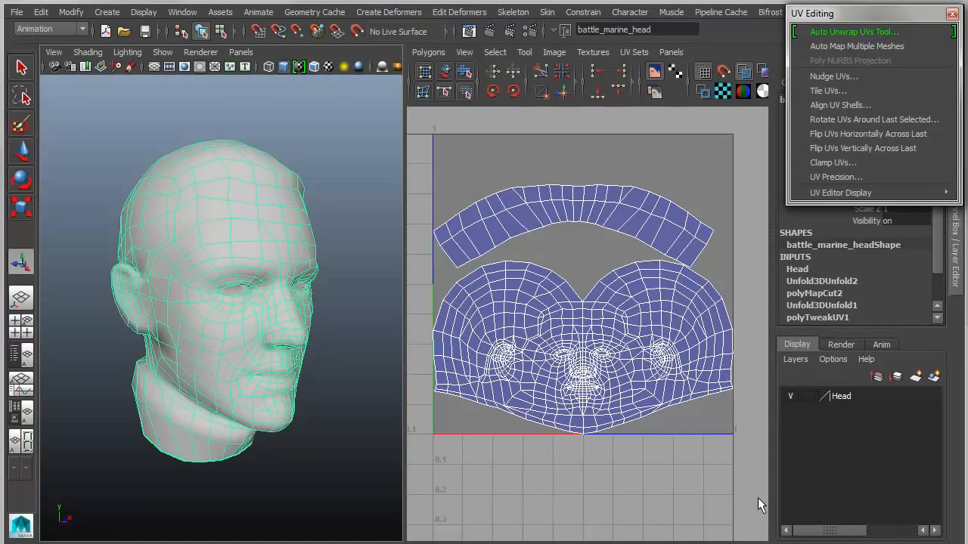
{"action": "left_click", "coordinate": [841, 31]}
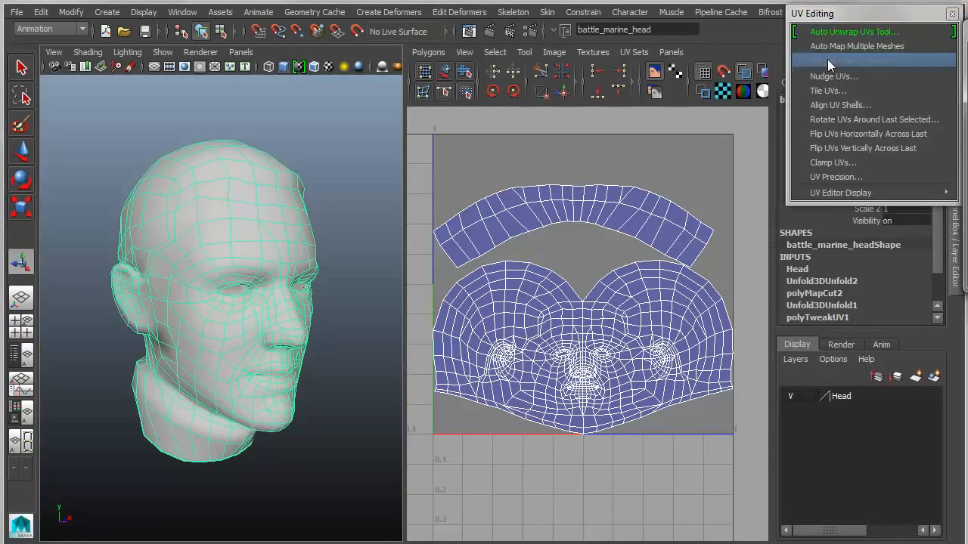
{"action": "left_click_drag", "start_coordinate": [486, 52], "coordinate": [475, 52]}
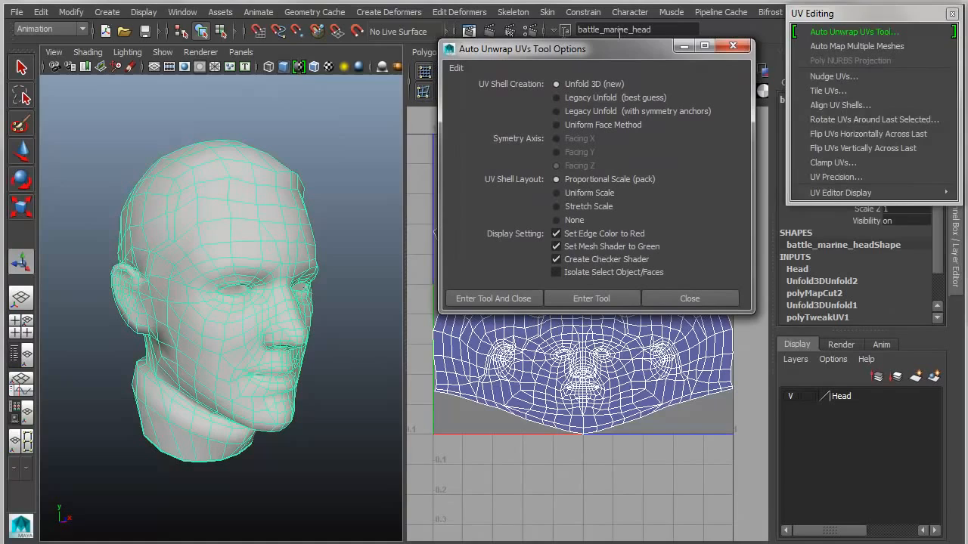
{"action": "left_click", "coordinate": [952, 14]}
{"action": "left_click_drag", "start_coordinate": [631, 45], "coordinate": [808, 16]}
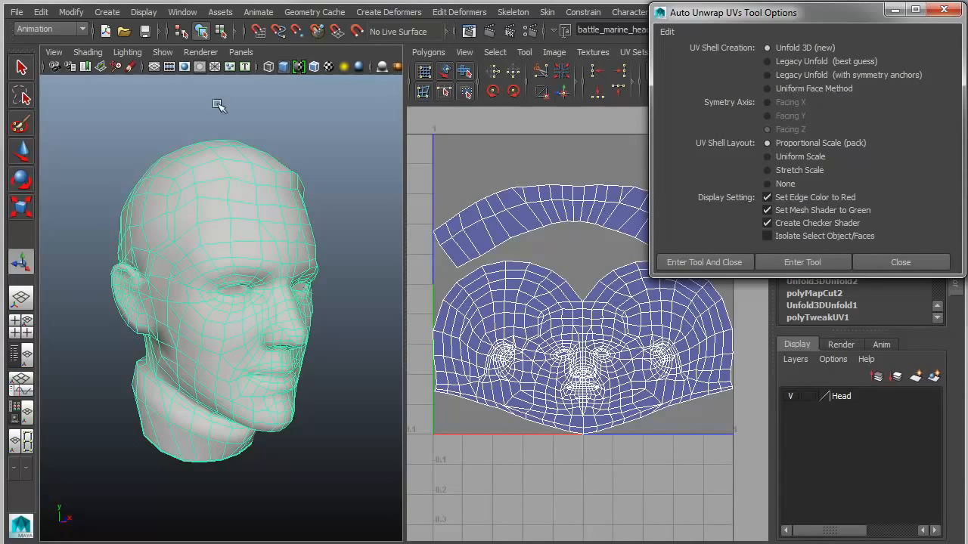
Reopen the marine head scene without saving changes and enter the Auto Unwrap UVs Tool on the head with Unfold 3D (new)
{"action": "right_click", "coordinate": [123, 32]}
{"action": "left_click", "coordinate": [142, 43]}
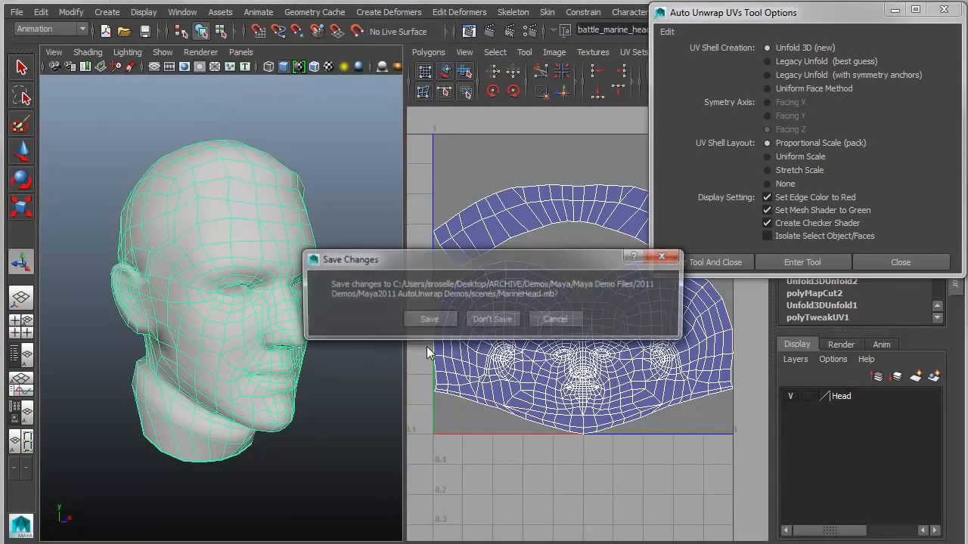
{"action": "left_click", "coordinate": [499, 318]}
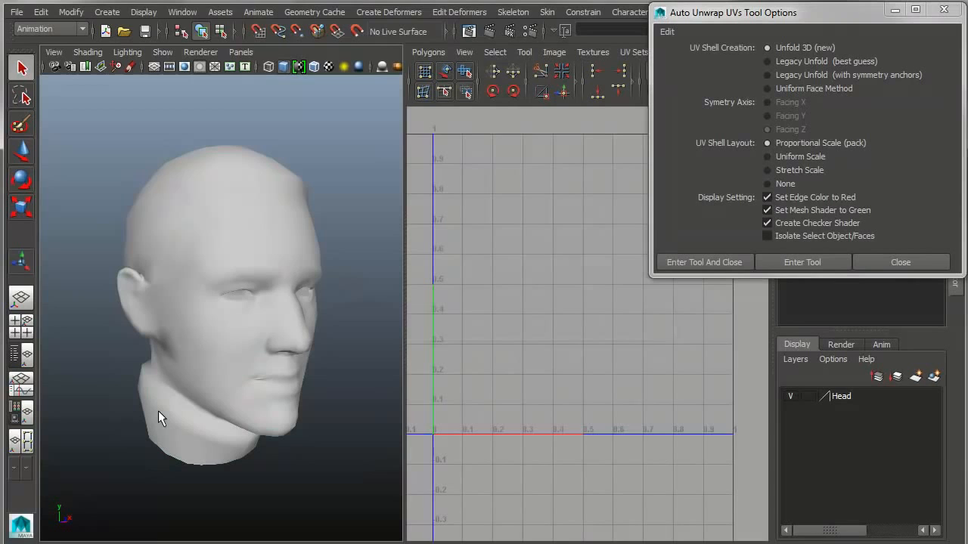
{"action": "left_click", "coordinate": [230, 355]}
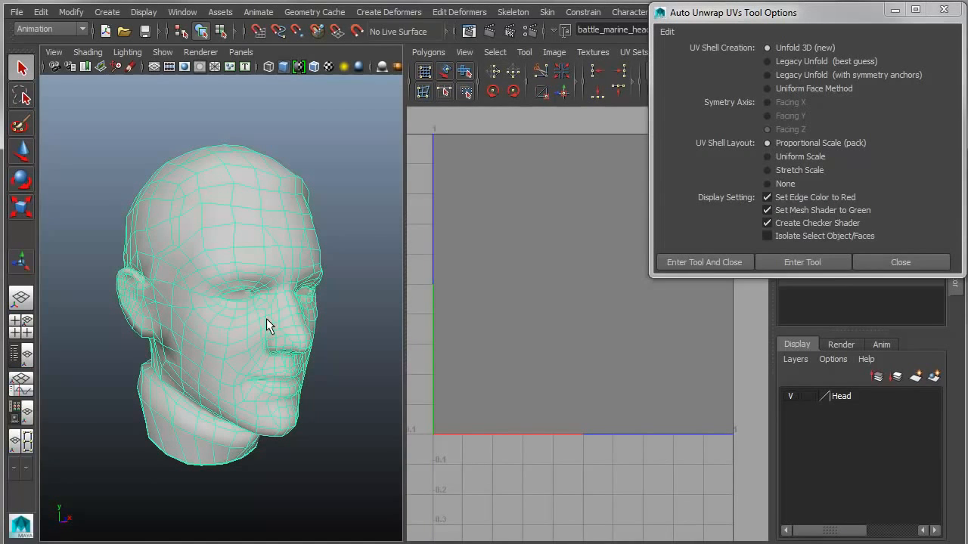
{"action": "left_click", "coordinate": [810, 258]}
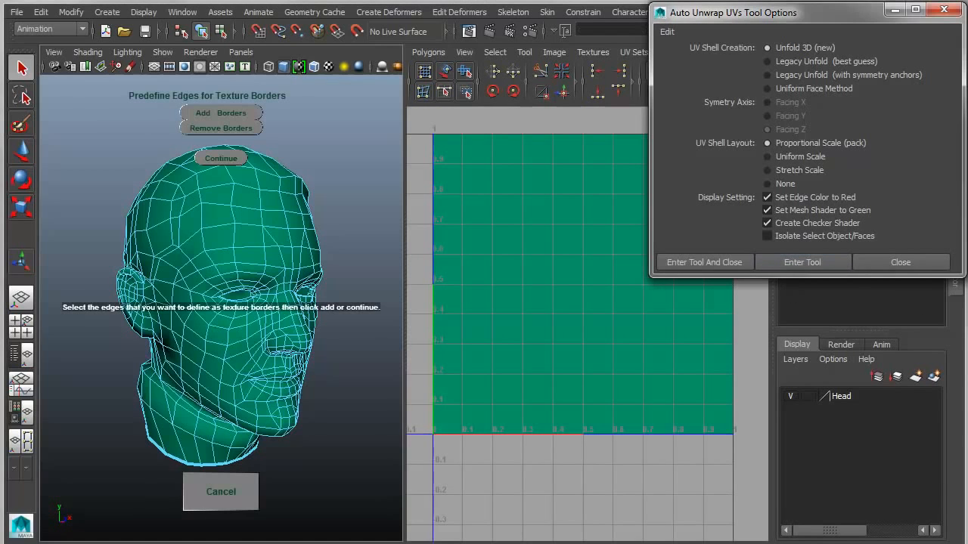
Add the edge line from the top of the head down the back of the neck as a texture border and unwrap the head
{"action": "scroll", "coordinate": [253, 325], "scroll_direction": "down", "scroll_amount": 3}
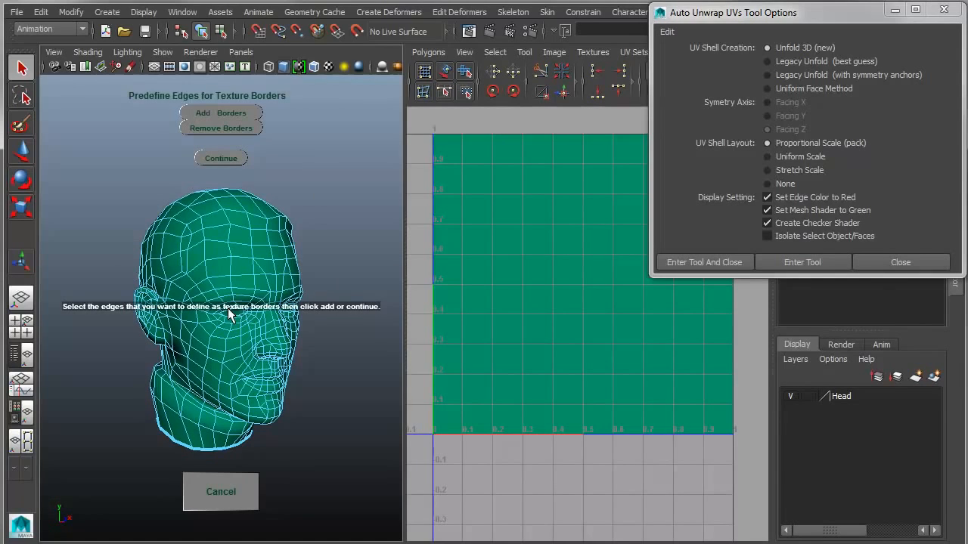
{"action": "middle_click_drag", "start_coordinate": [501, 281], "coordinate": [508, 336], "text": "alt"}
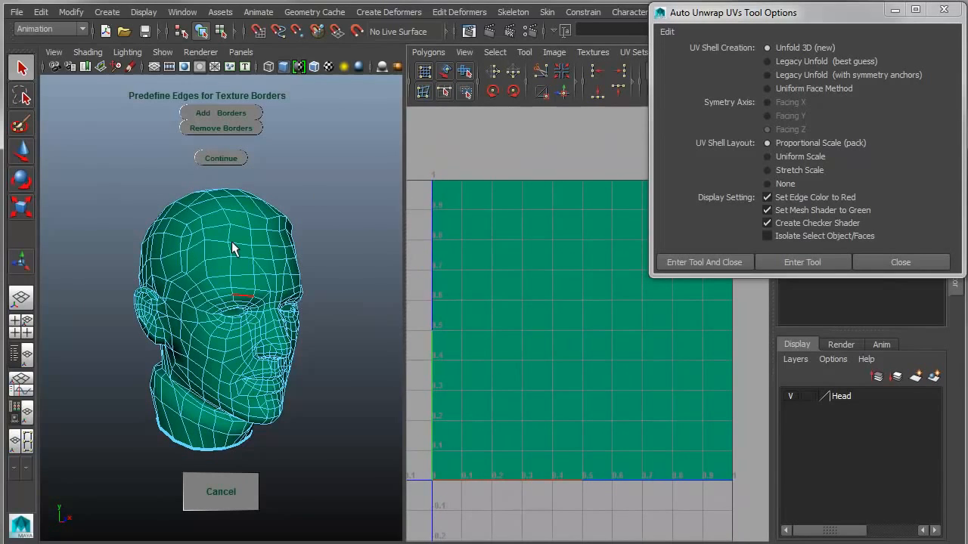
{"action": "left_click_drag", "start_coordinate": [255, 216], "coordinate": [154, 479], "text": "alt"}
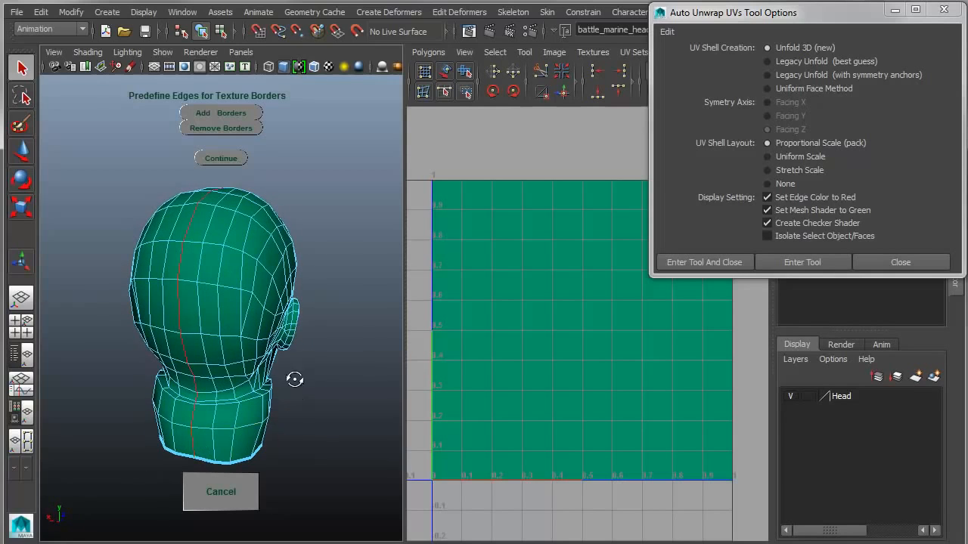
{"action": "left_click_drag", "start_coordinate": [292, 378], "coordinate": [44, 382], "text": "alt"}
{"action": "left_click", "coordinate": [191, 112]}
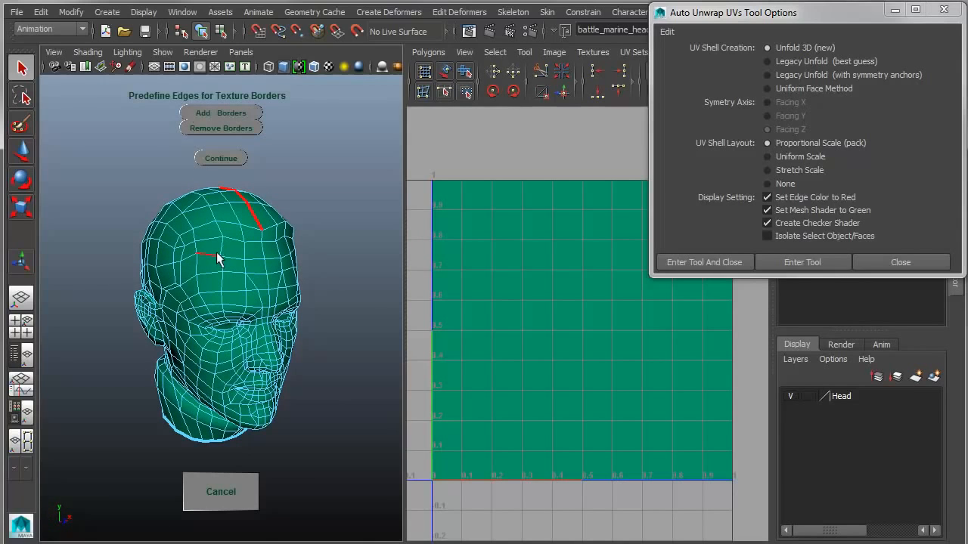
{"action": "left_click", "coordinate": [220, 157]}
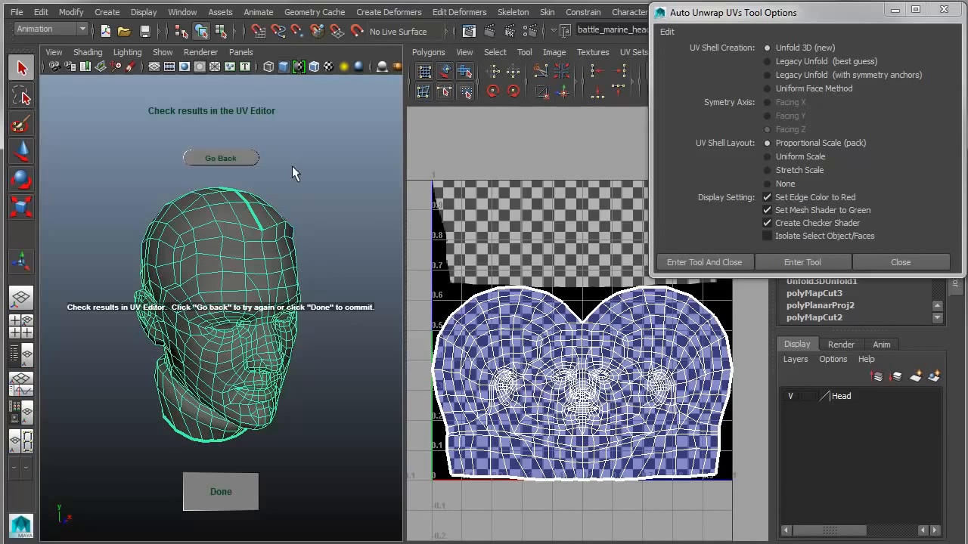
Go back to border definition, accept deleting the history, and add the edge loop across the upper forehead as a texture border
{"action": "left_click", "coordinate": [221, 157]}
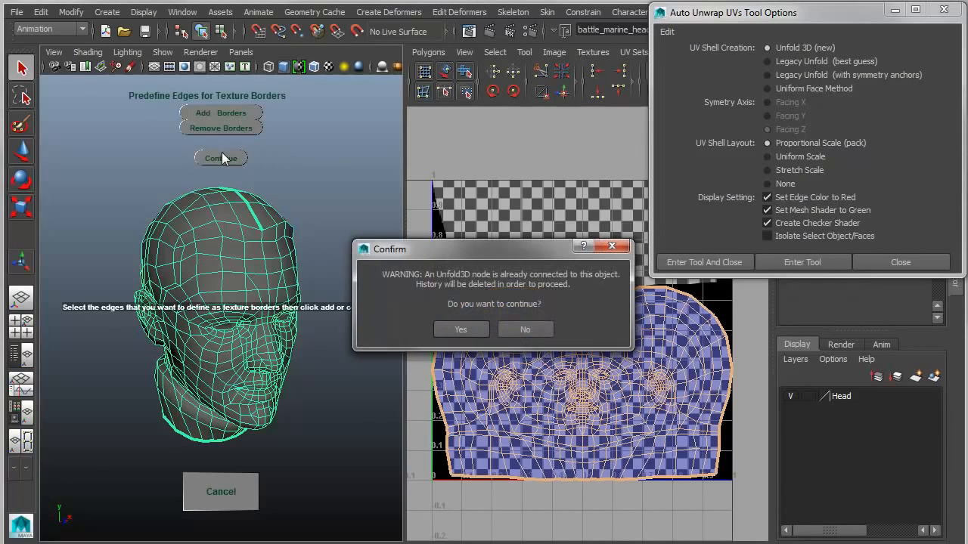
{"action": "left_click", "coordinate": [475, 330]}
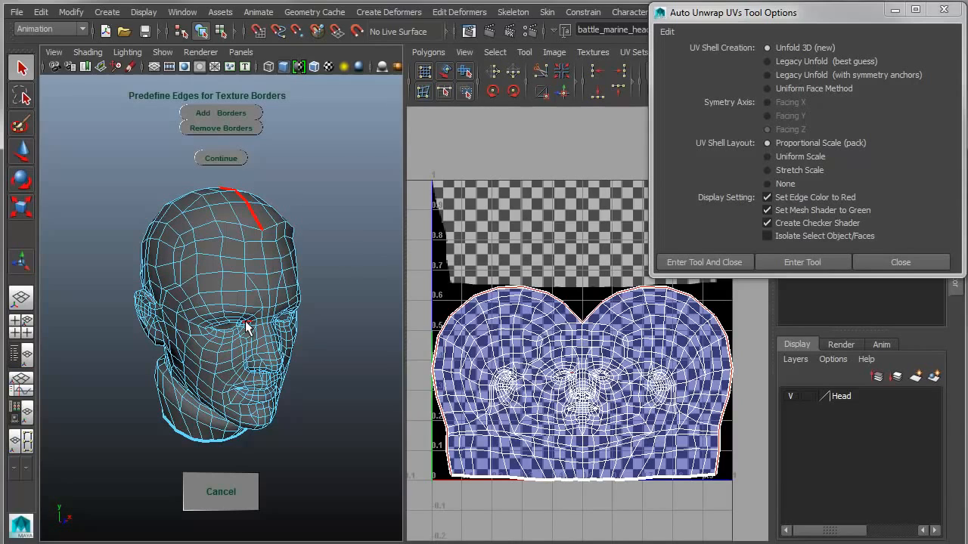
{"action": "double_click", "coordinate": [248, 227]}
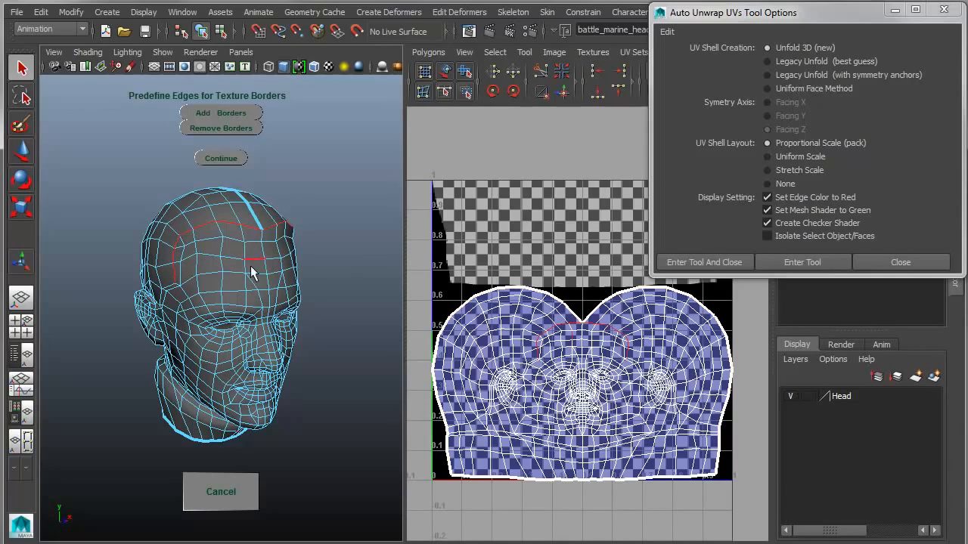
{"action": "left_click", "coordinate": [228, 114]}
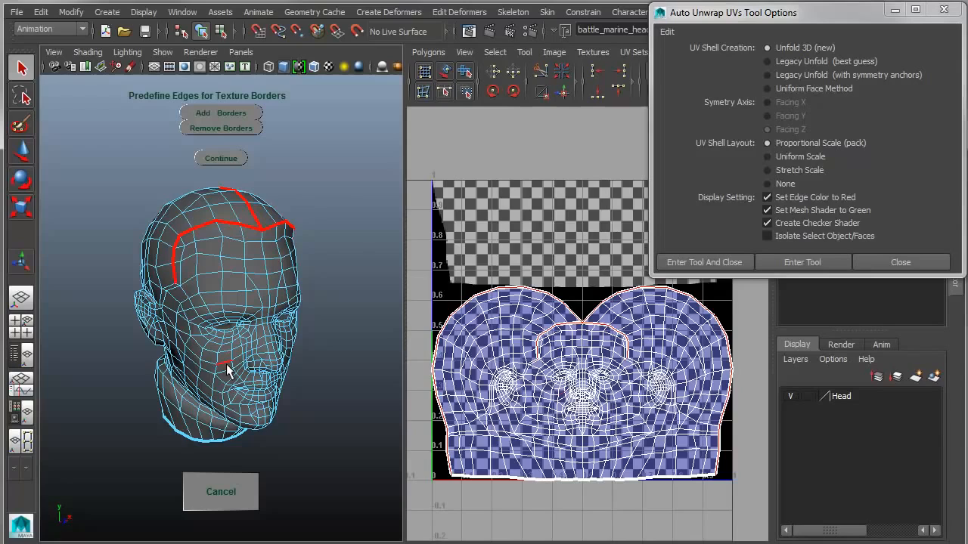
Select the complete edge loop around the upper neck and add it as a texture border
{"action": "middle_click_drag", "start_coordinate": [208, 410], "coordinate": [251, 320], "text": "alt"}
{"action": "right_click_drag", "start_coordinate": [251, 320], "coordinate": [484, 318], "text": "alt"}
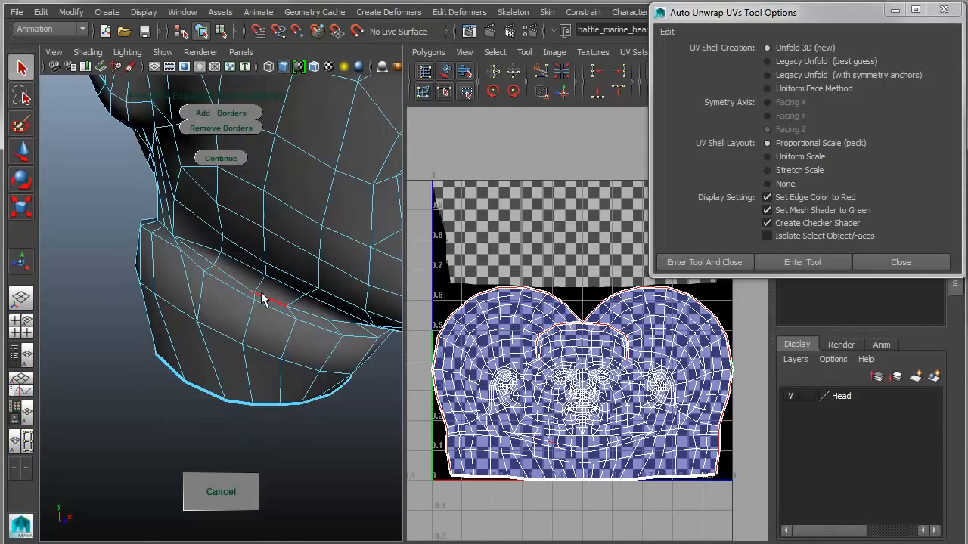
{"action": "double_click", "coordinate": [261, 298]}
{"action": "left_click_drag", "start_coordinate": [242, 325], "coordinate": [163, 329], "text": "alt"}
{"action": "double_click", "coordinate": [320, 248], "text": "shift"}
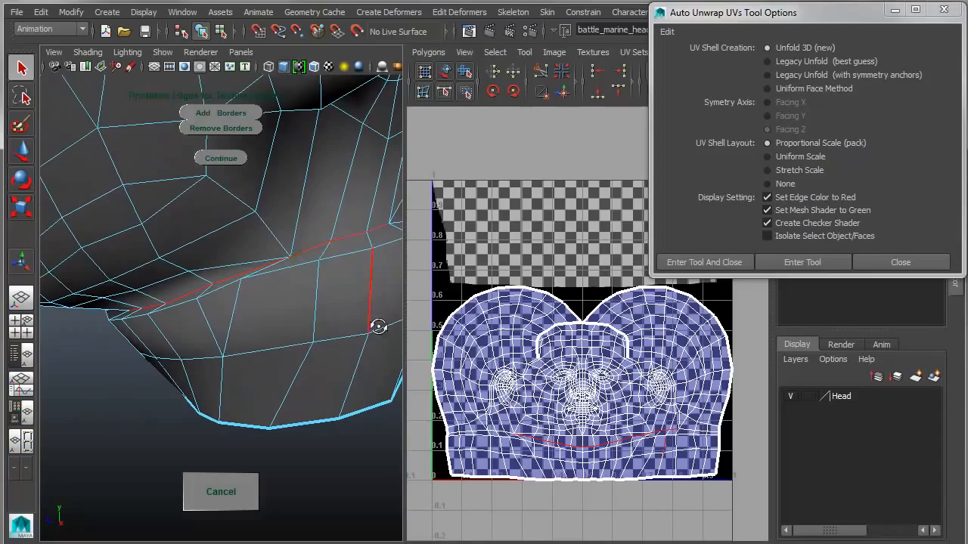
{"action": "left_click_drag", "start_coordinate": [378, 327], "coordinate": [257, 363], "text": "alt"}
{"action": "left_click", "coordinate": [254, 334], "text": "shift"}
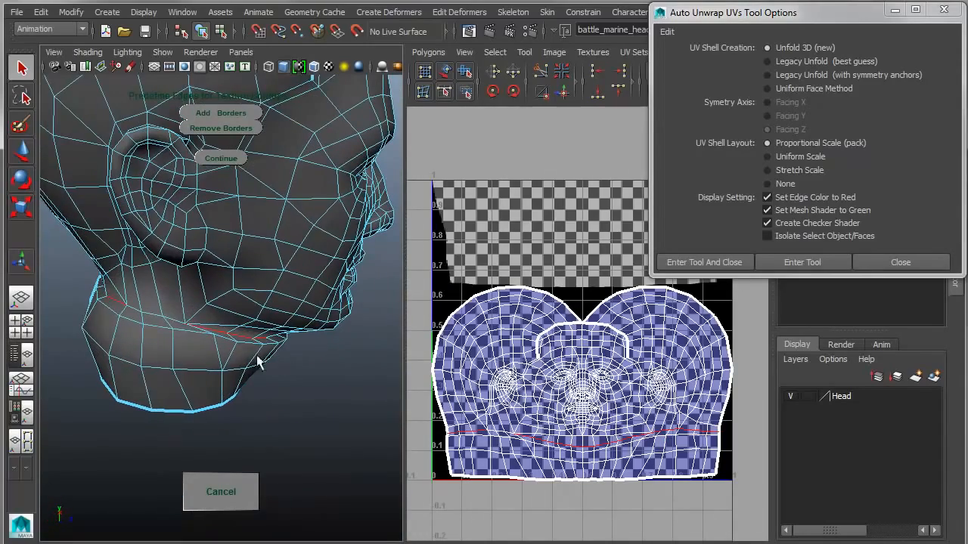
{"action": "left_click_drag", "start_coordinate": [176, 325], "coordinate": [223, 315], "text": "alt"}
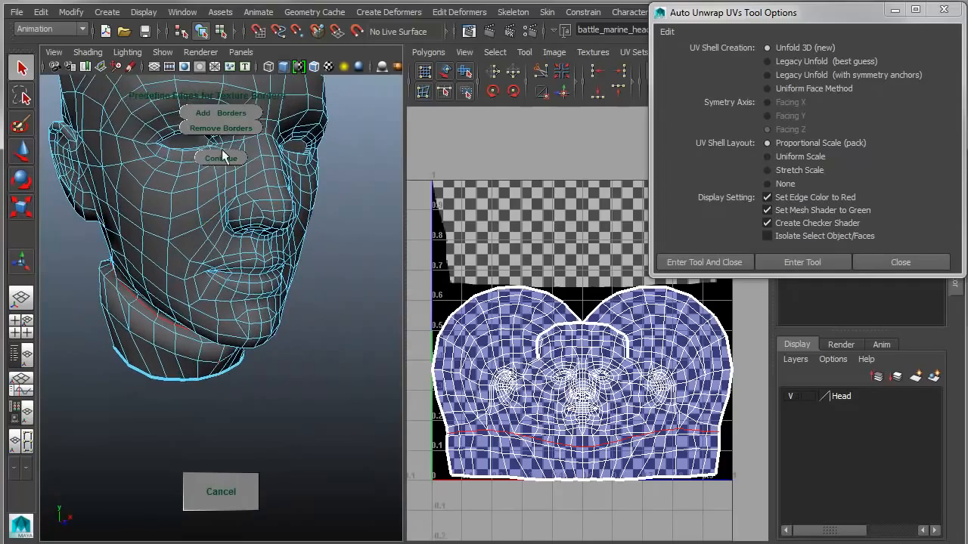
{"action": "left_click", "coordinate": [221, 112]}
Unwrap the head again using the forehead and neck borders
{"action": "middle_click_drag", "start_coordinate": [285, 328], "coordinate": [306, 423], "text": "alt"}
{"action": "right_click_drag", "start_coordinate": [306, 424], "coordinate": [249, 351], "text": "alt"}
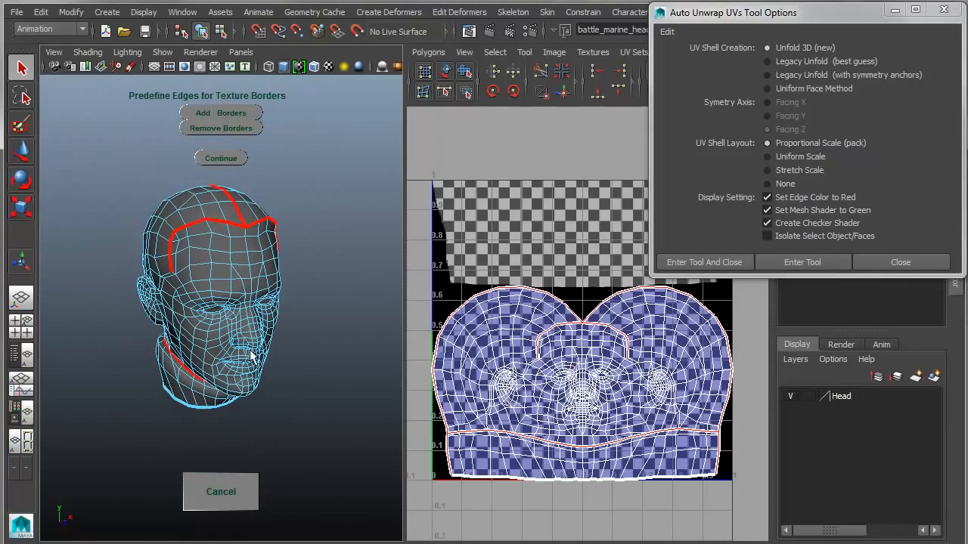
{"action": "left_click", "coordinate": [221, 157]}
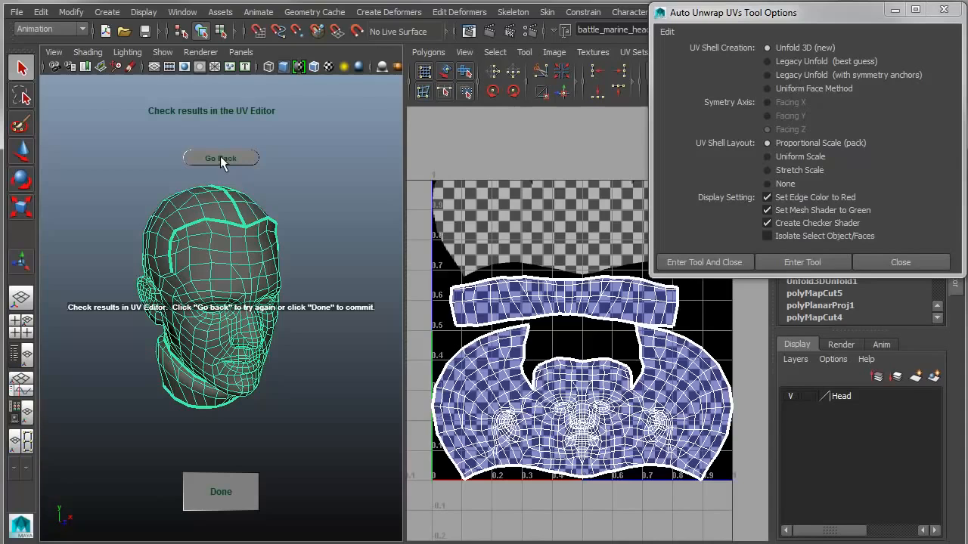
Go back from the unwrap result to border definition and accept deleting the history
{"action": "left_click", "coordinate": [220, 157]}
{"action": "left_click", "coordinate": [475, 332]}
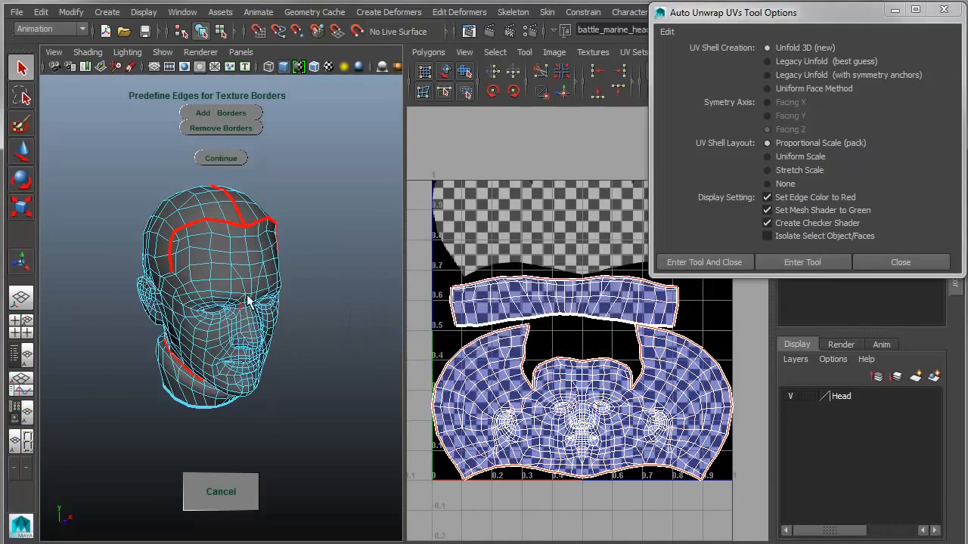
{"action": "right_click_drag", "start_coordinate": [213, 267], "coordinate": [209, 183], "text": "ctrl+shift"}
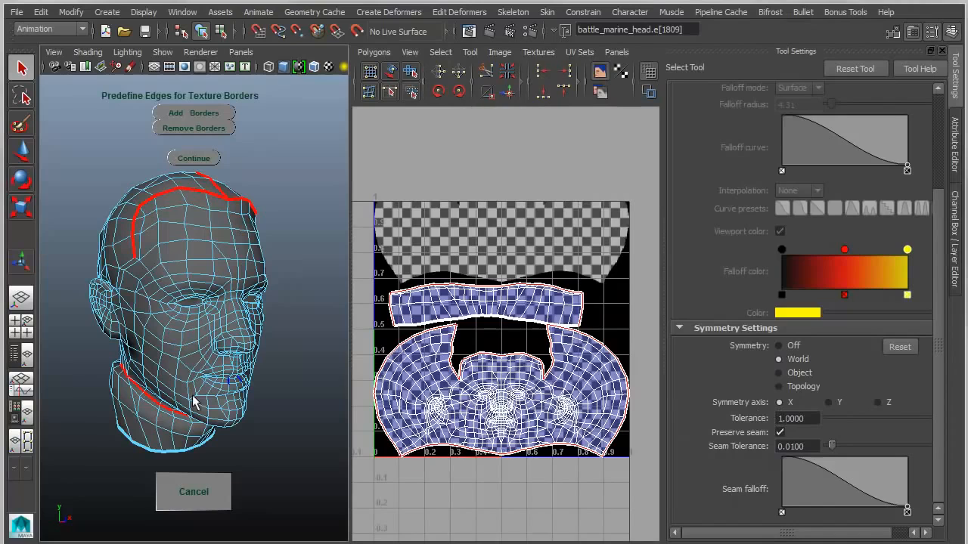
Select the connected edges in front of the ear, from the lower end of the forehead border down to the neck border
{"action": "scroll", "coordinate": [105, 310], "scroll_direction": "up", "scroll_amount": 6}
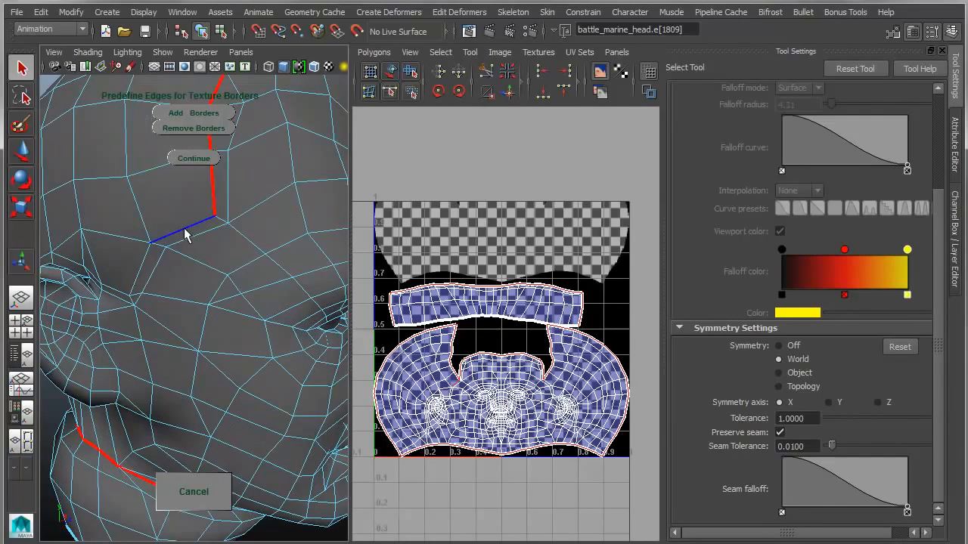
{"action": "left_click", "coordinate": [184, 227]}
{"action": "left_click", "coordinate": [141, 270], "text": "shift"}
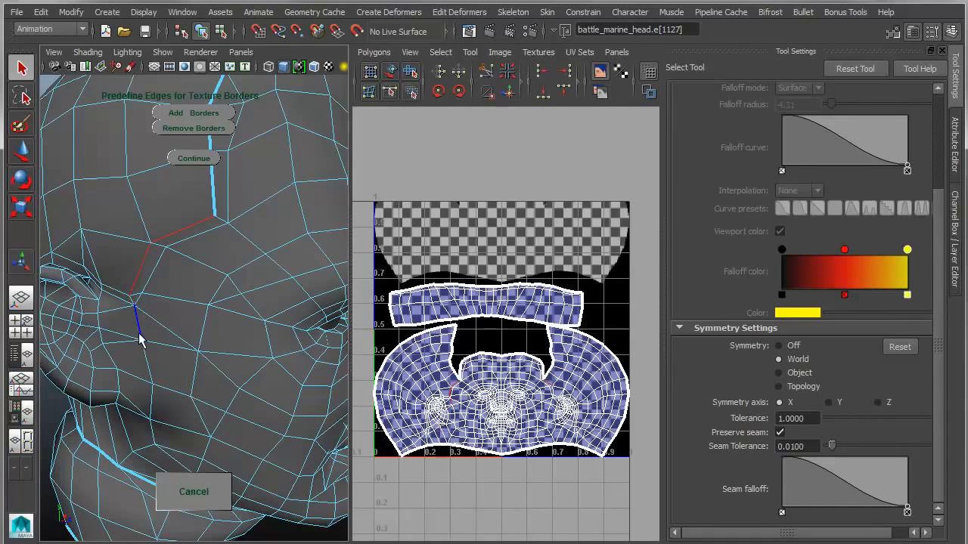
{"action": "left_click_drag", "start_coordinate": [133, 302], "coordinate": [210, 338], "text": "alt"}
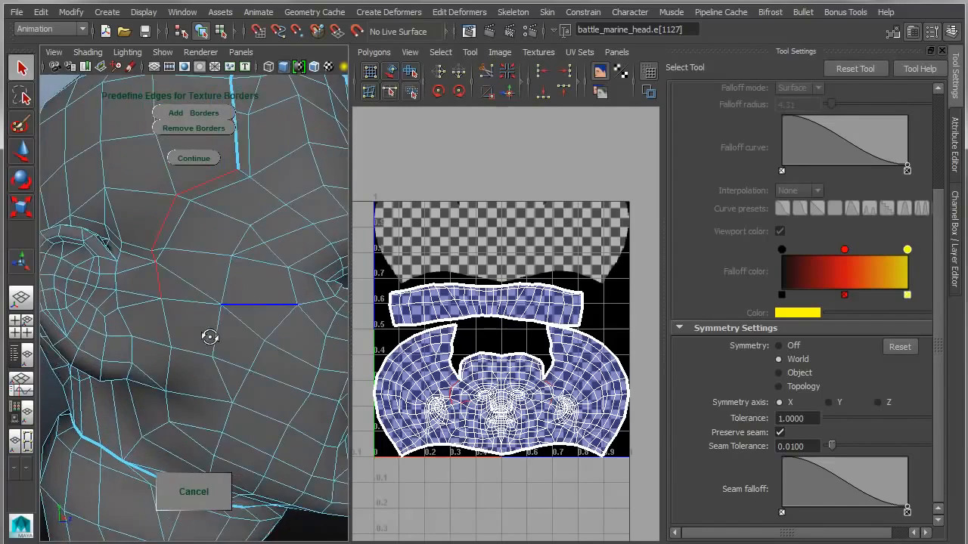
{"action": "right_click_drag", "start_coordinate": [210, 338], "coordinate": [175, 333], "text": "alt"}
{"action": "left_click", "coordinate": [180, 325], "text": "shift"}
{"action": "left_click", "coordinate": [179, 351], "text": "shift"}
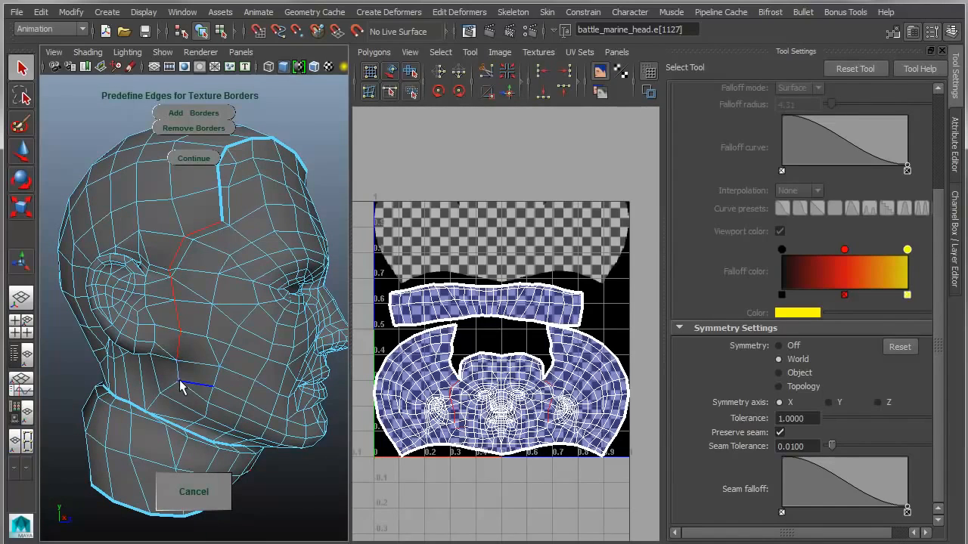
{"action": "left_click", "coordinate": [179, 374], "text": "shift"}
{"action": "left_click", "coordinate": [161, 397], "text": "shift"}
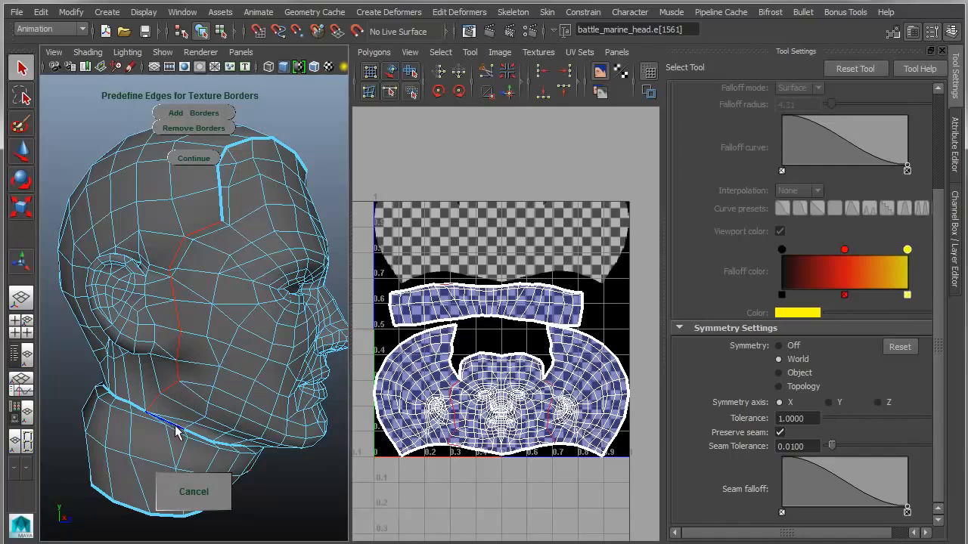
Check the selected edge path on both sides of the head and add it as texture borders
{"action": "left_click_drag", "start_coordinate": [175, 431], "coordinate": [115, 428], "text": "alt"}
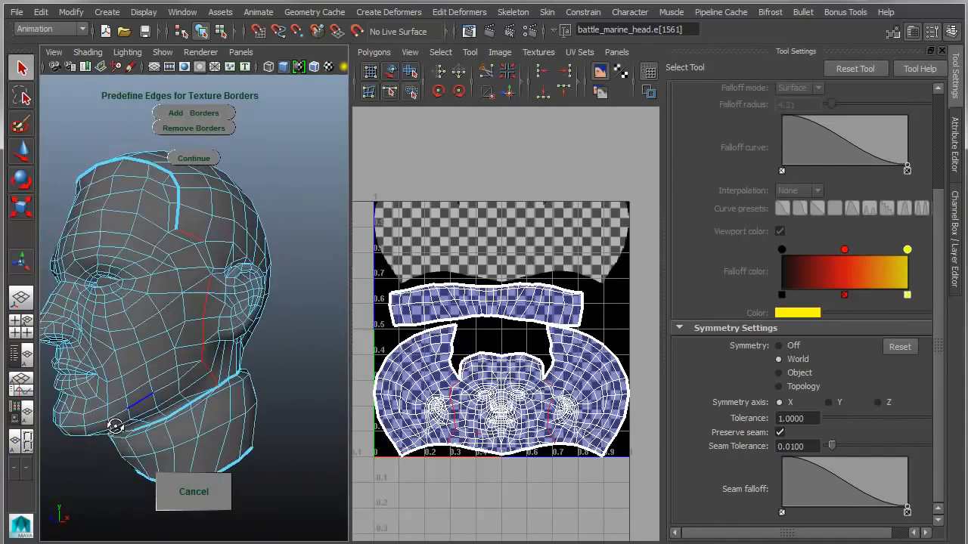
{"action": "right_click_drag", "start_coordinate": [142, 409], "coordinate": [210, 383], "text": "alt"}
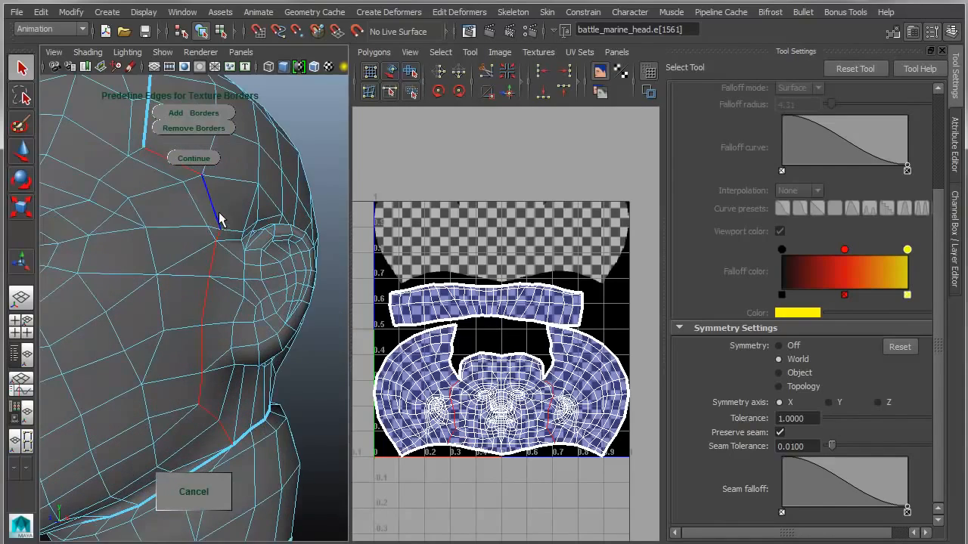
{"action": "right_click_drag", "start_coordinate": [263, 321], "coordinate": [201, 301], "text": "alt"}
{"action": "left_click_drag", "start_coordinate": [201, 301], "coordinate": [346, 305], "text": "alt"}
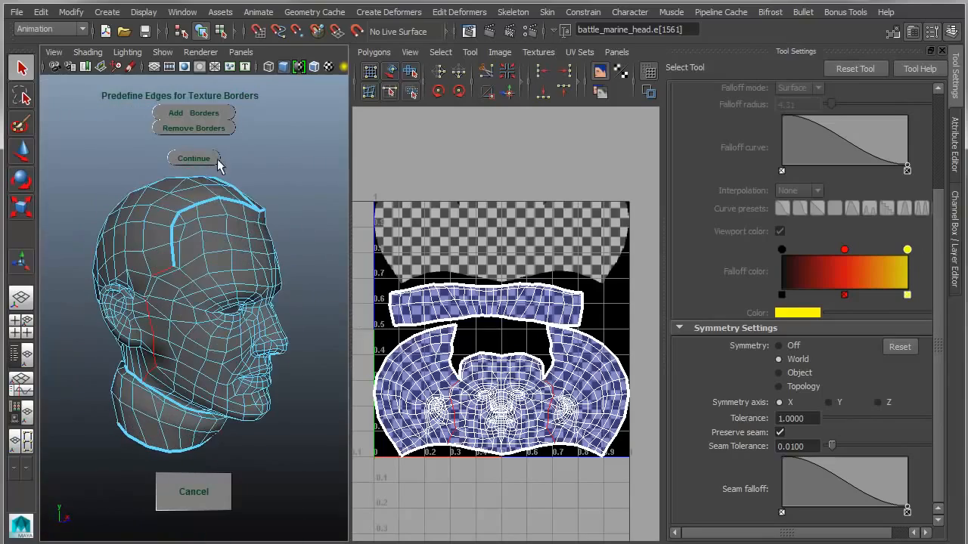
{"action": "left_click_drag", "start_coordinate": [188, 277], "coordinate": [223, 267], "text": "alt"}
{"action": "right_click_drag", "start_coordinate": [223, 266], "coordinate": [277, 273], "text": "alt"}
{"action": "left_click", "coordinate": [180, 229], "text": "shift"}
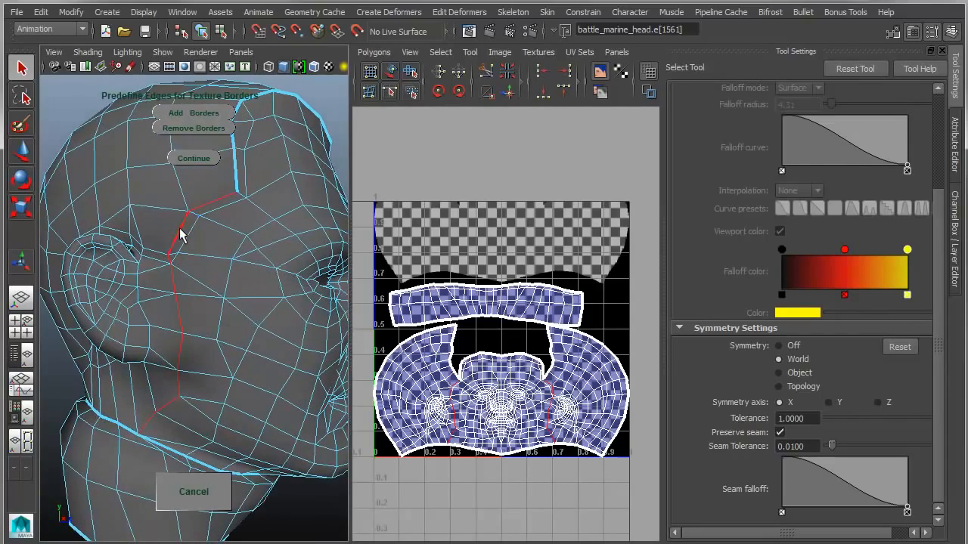
{"action": "left_click", "coordinate": [191, 111]}
Inspect the completed border around the face from several angles and unwrap the head
{"action": "right_click_drag", "start_coordinate": [257, 366], "coordinate": [161, 334], "text": "alt"}
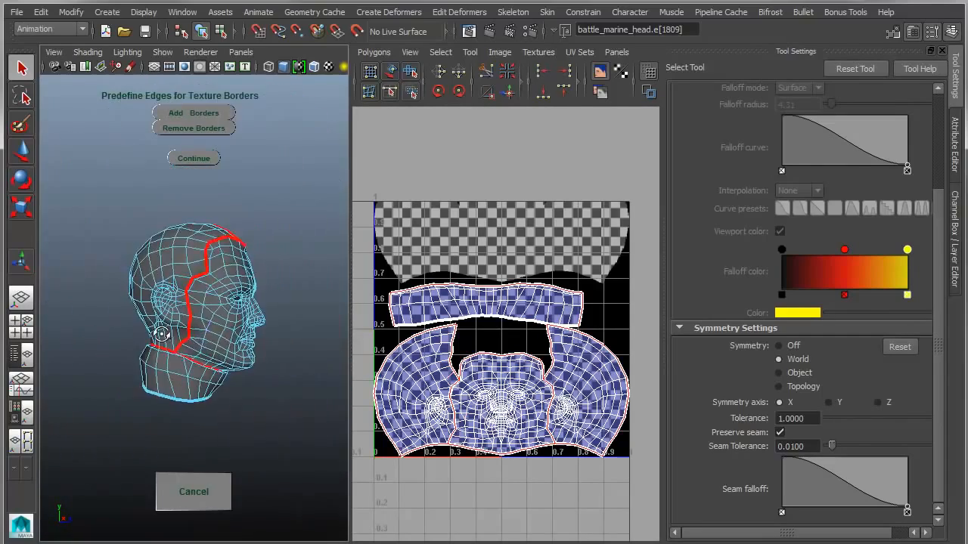
{"action": "left_click_drag", "start_coordinate": [162, 334], "coordinate": [424, 365], "text": "alt"}
{"action": "right_click_drag", "start_coordinate": [193, 331], "coordinate": [217, 328], "text": "alt"}
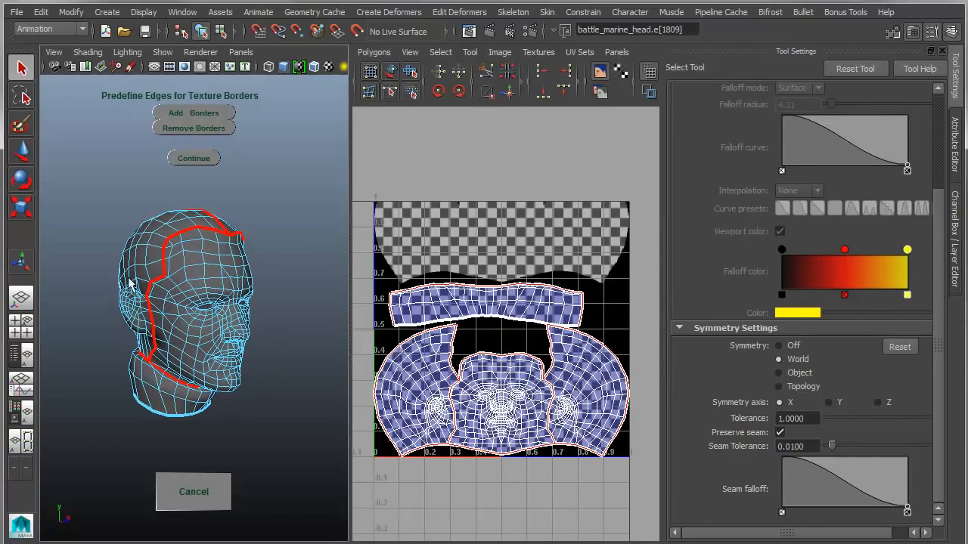
{"action": "left_click", "coordinate": [195, 158]}
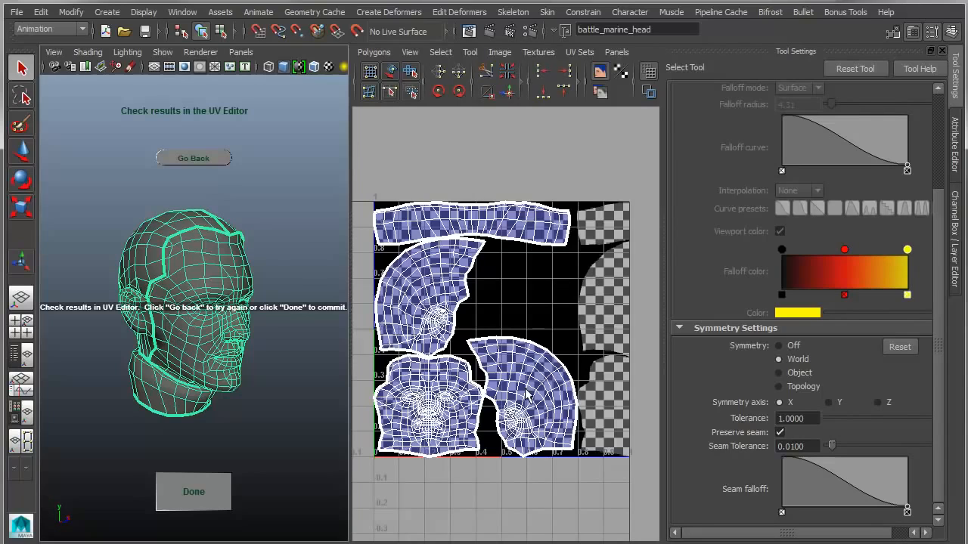
Return to border definition, accept deleting the history, and bring the top of the forehead into view
{"action": "left_click", "coordinate": [194, 159]}
{"action": "left_click", "coordinate": [461, 335]}
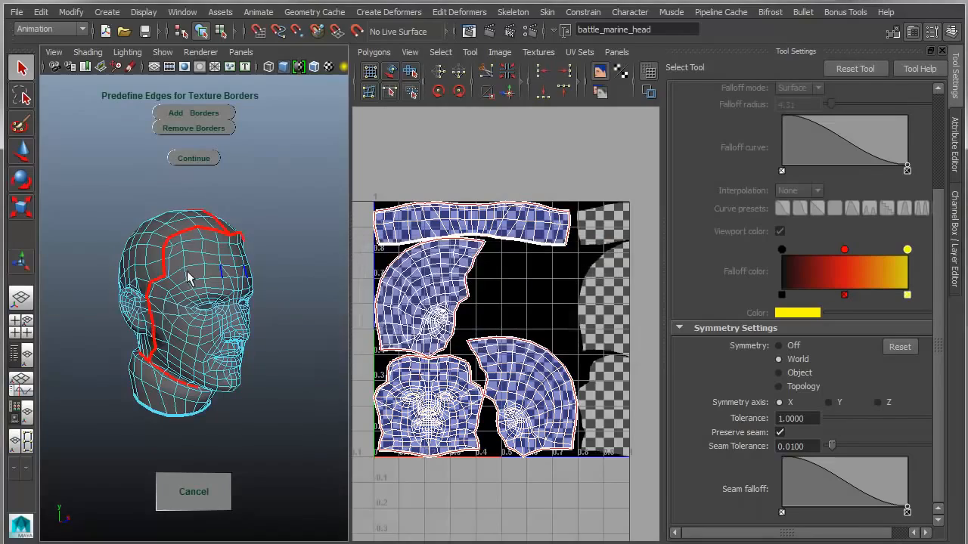
{"action": "left_click_drag", "start_coordinate": [187, 271], "coordinate": [130, 274], "text": "alt"}
{"action": "right_click_drag", "start_coordinate": [130, 274], "coordinate": [181, 267], "text": "alt"}
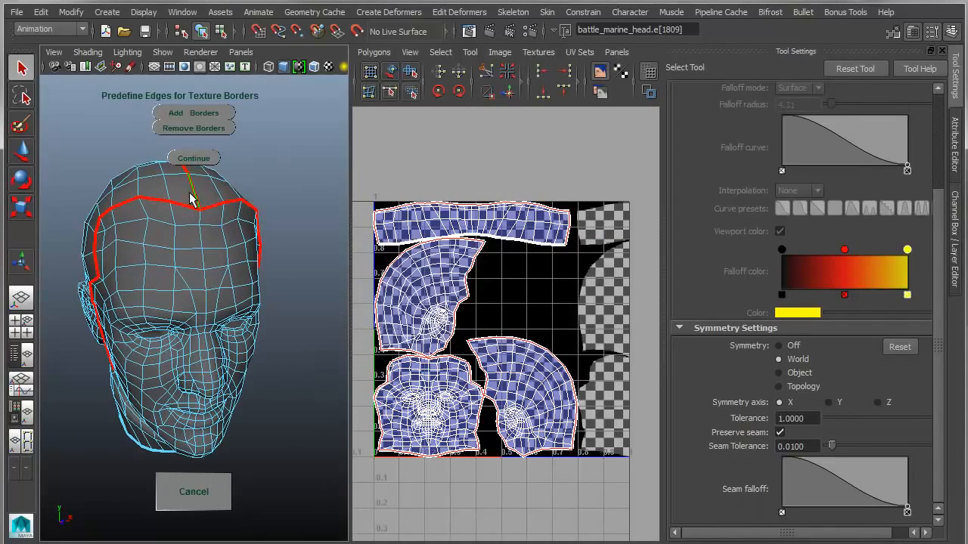
Remove the texture border running from the forehead over the crown to the neck border and unwrap the head again
{"action": "left_click", "coordinate": [190, 193]}
{"action": "left_click_drag", "start_coordinate": [96, 331], "coordinate": [303, 330], "text": "alt"}
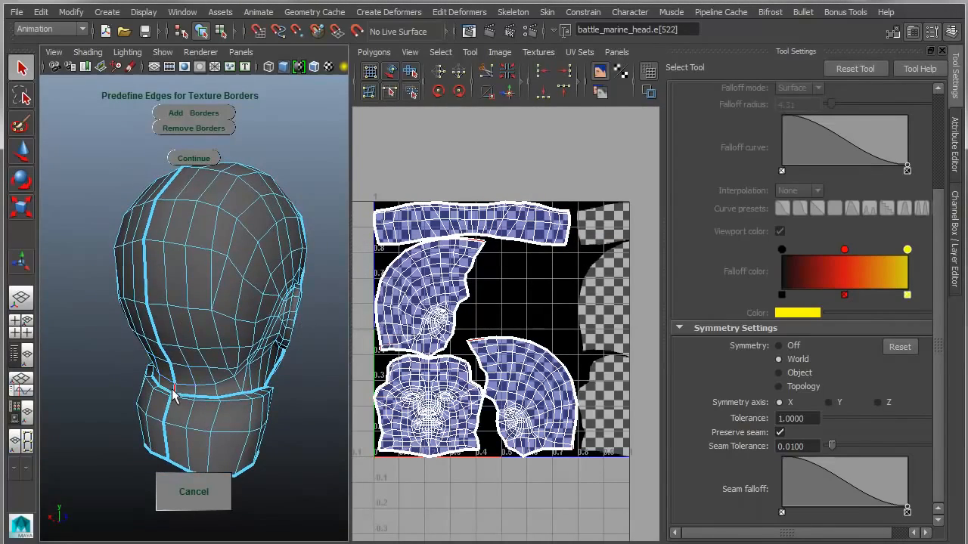
{"action": "double_click", "coordinate": [175, 386], "text": "shift"}
{"action": "left_click_drag", "start_coordinate": [240, 316], "coordinate": [3, 313], "text": "alt"}
{"action": "left_click_drag", "start_coordinate": [135, 319], "coordinate": [194, 328], "text": "alt"}
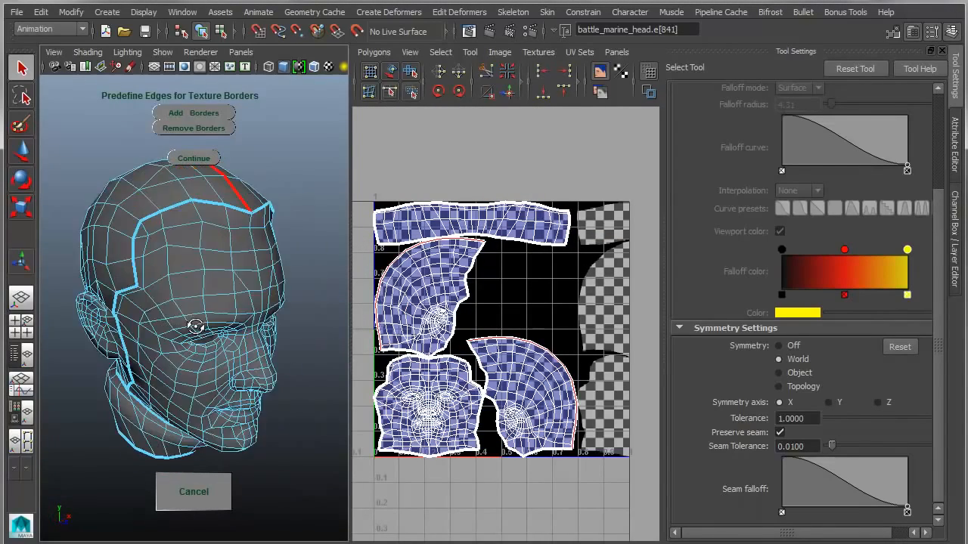
{"action": "right_click_drag", "start_coordinate": [194, 328], "coordinate": [166, 312], "text": "alt"}
{"action": "left_click", "coordinate": [186, 113]}
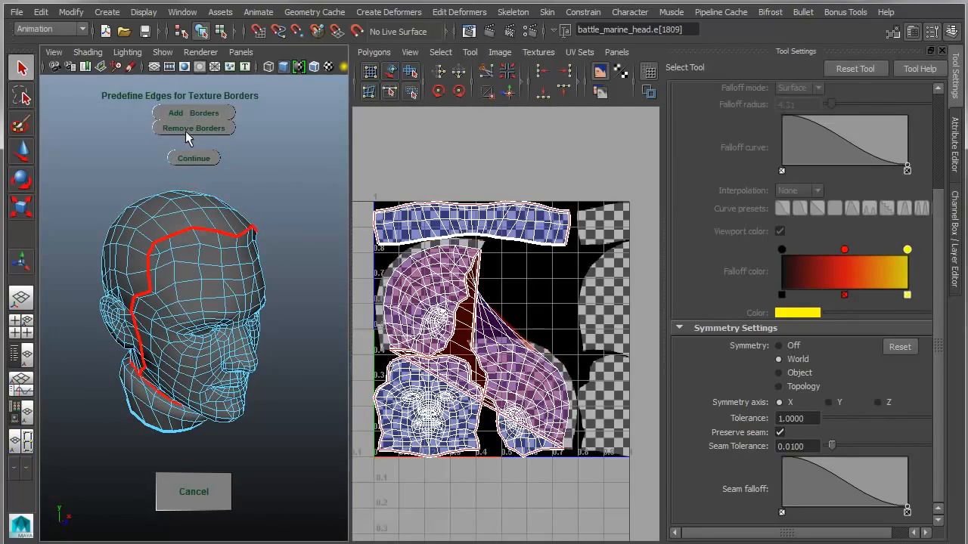
{"action": "left_click", "coordinate": [187, 157]}
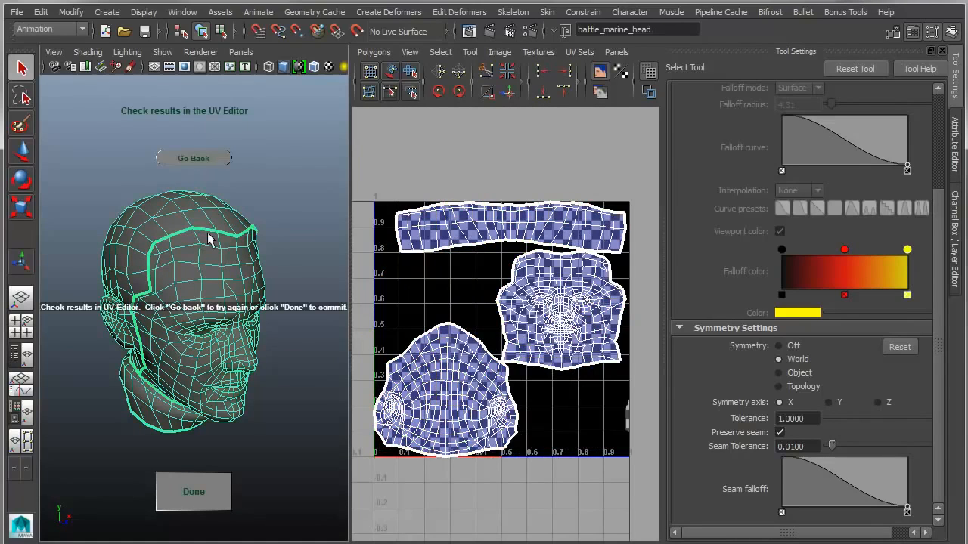
Examine the neck, face and back-of-head shells in the enlarged UV editor and commit the unwrap
{"action": "key", "text": "space"}
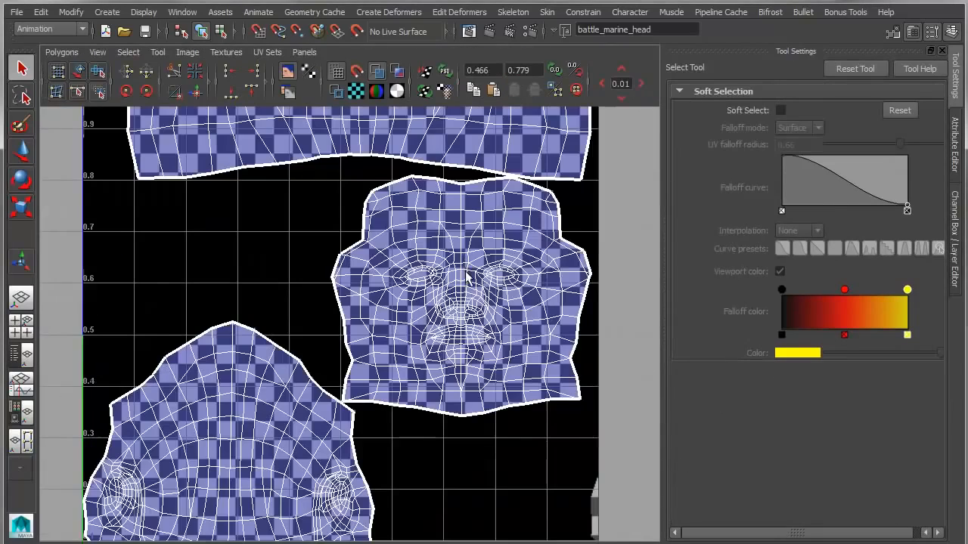
{"action": "middle_click_drag", "start_coordinate": [305, 380], "coordinate": [388, 276], "text": "alt"}
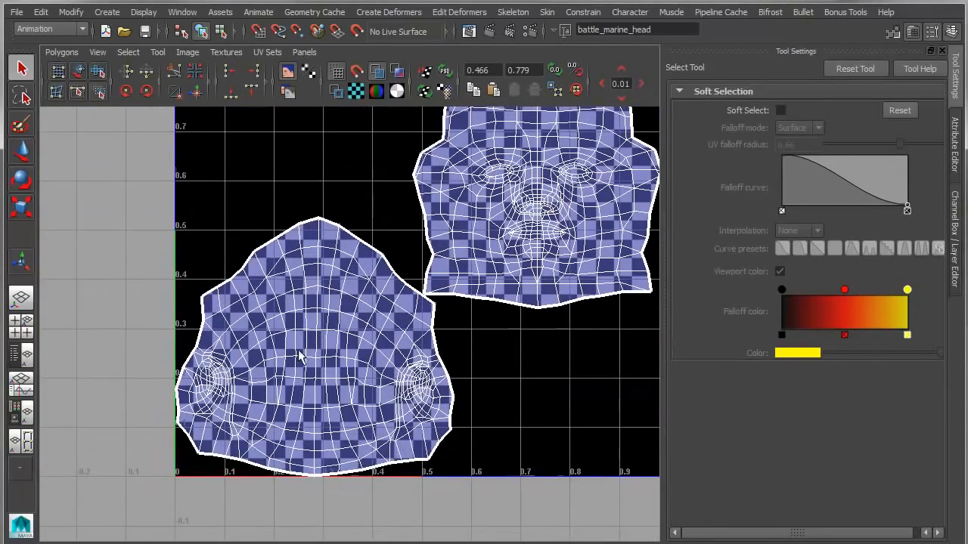
{"action": "middle_click_drag", "start_coordinate": [316, 245], "coordinate": [303, 444], "text": "alt"}
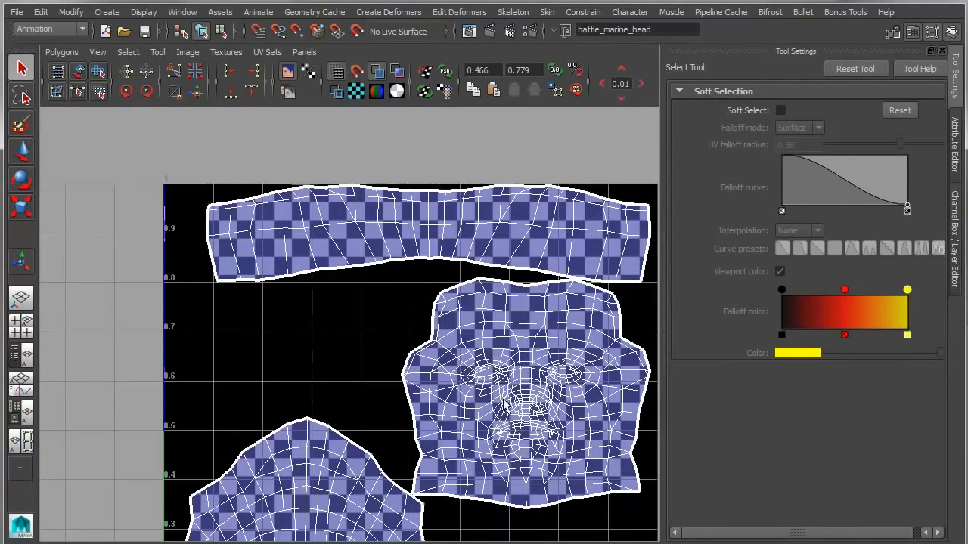
{"action": "middle_click_drag", "start_coordinate": [517, 364], "coordinate": [530, 286], "text": "alt"}
{"action": "right_click_drag", "start_coordinate": [530, 286], "coordinate": [438, 293], "text": "alt"}
{"action": "middle_click_drag", "start_coordinate": [484, 300], "coordinate": [458, 284], "text": "alt"}
{"action": "right_click_drag", "start_coordinate": [458, 283], "coordinate": [327, 282], "text": "alt"}
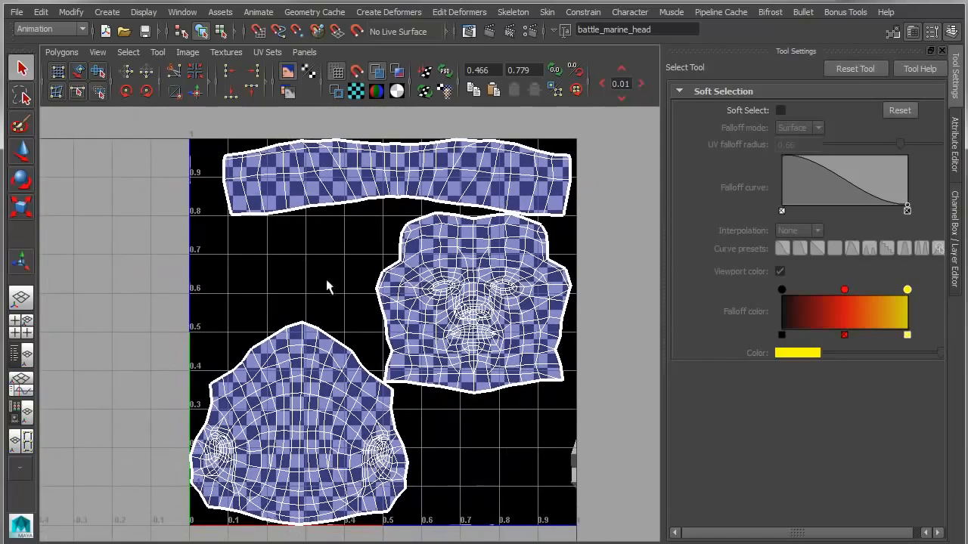
{"action": "middle_click_drag", "start_coordinate": [300, 282], "coordinate": [273, 282], "text": "alt"}
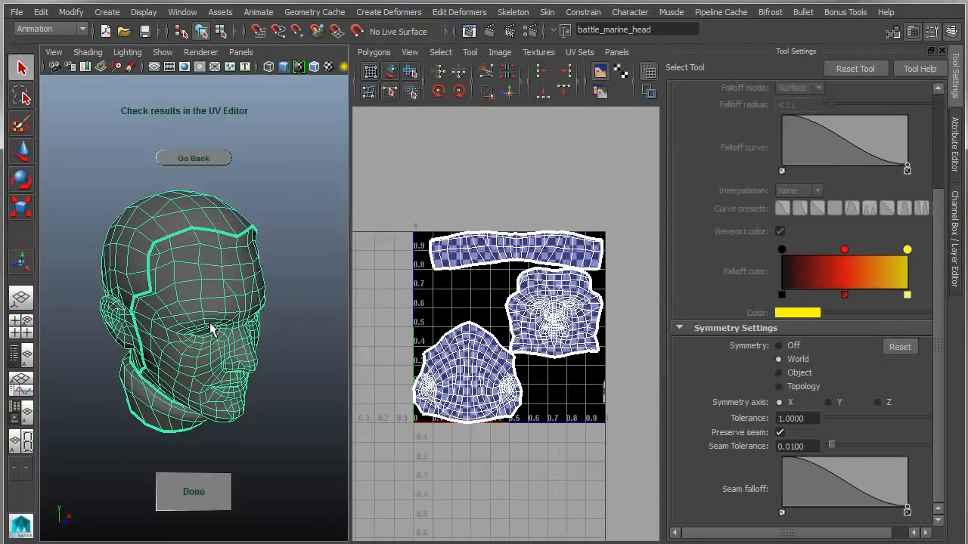
{"action": "left_click", "coordinate": [194, 479]}
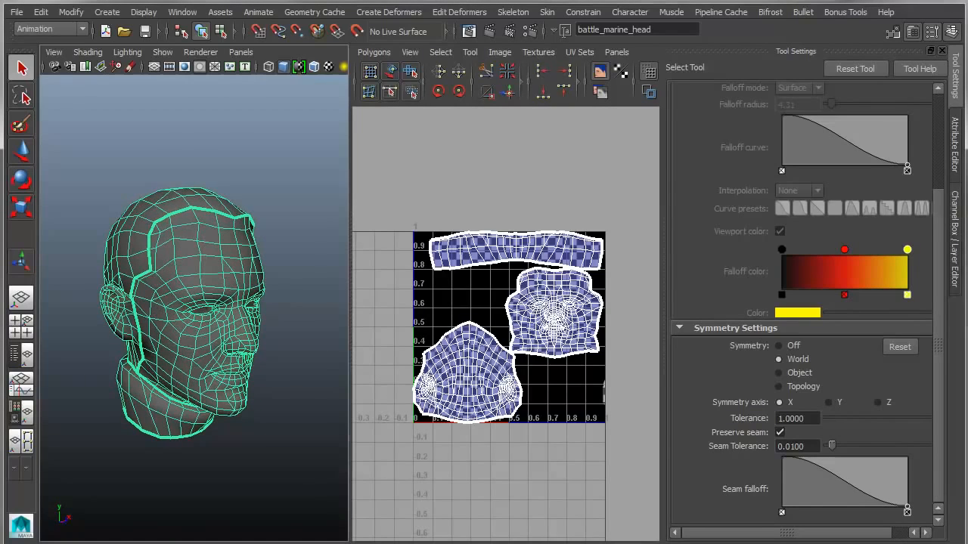
Display the head with its checker texture, deselect it, and inspect the pattern from the front and sides
{"action": "left_click_drag", "start_coordinate": [967, 151], "coordinate": [775, 10]}
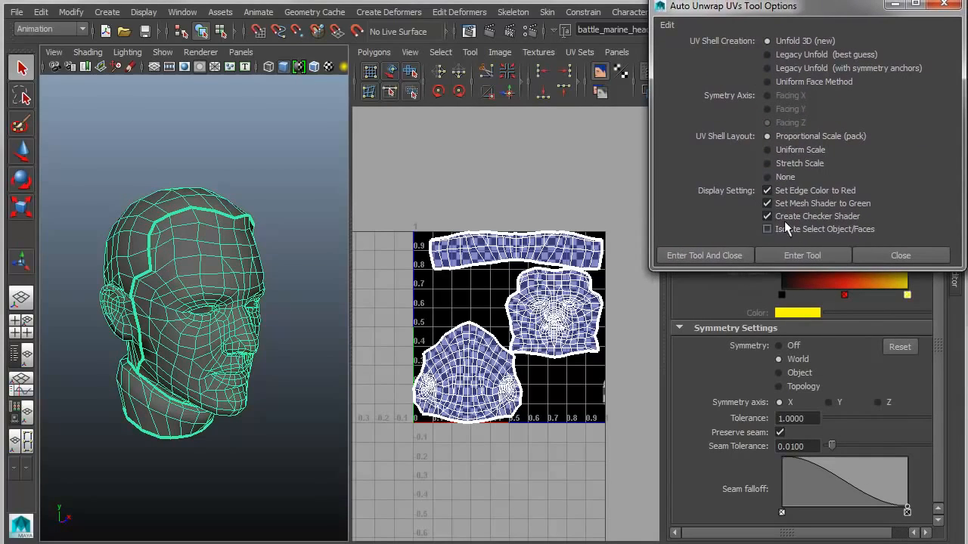
{"action": "left_click_drag", "start_coordinate": [195, 288], "coordinate": [197, 288], "text": "alt"}
{"action": "right_click_drag", "start_coordinate": [197, 288], "coordinate": [200, 289], "text": "alt"}
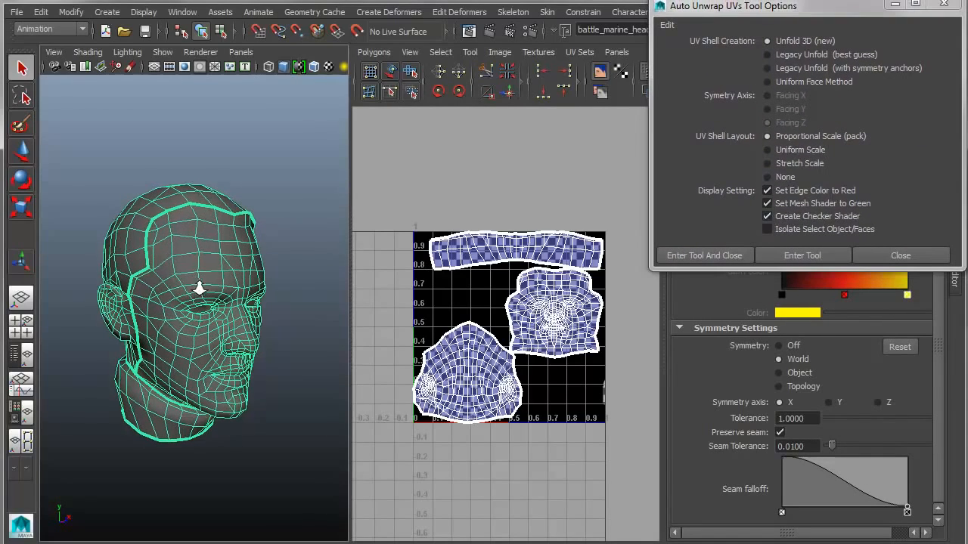
{"action": "key", "text": "6"}
{"action": "left_click", "coordinate": [273, 229]}
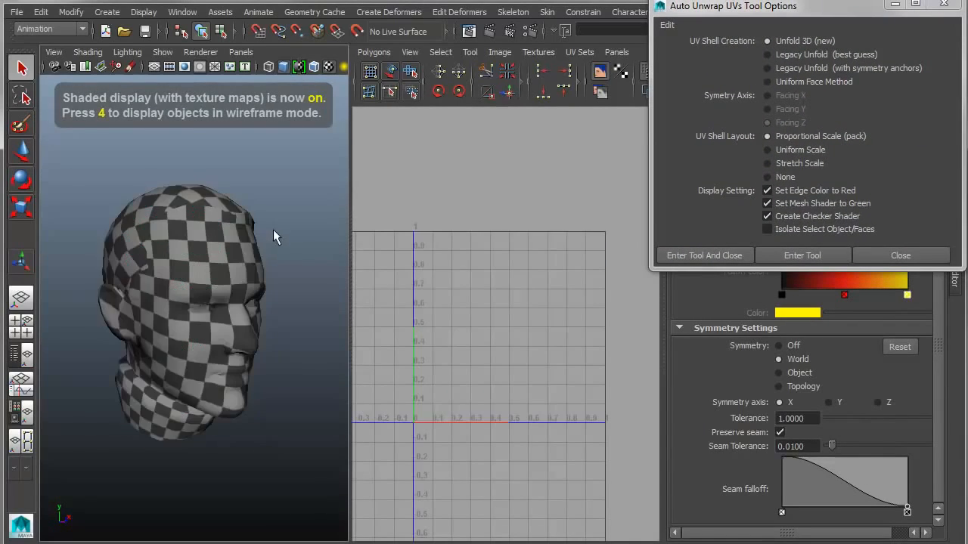
{"action": "mouse_move", "coordinate": [273, 230]}
{"action": "left_mouse_down", "text": "alt"}
{"action": "mouse_move", "coordinate": [147, 260]}
{"action": "mouse_move", "coordinate": [194, 264]}
{"action": "left_mouse_up", "text": "alt"}
{"action": "left_click_drag", "start_coordinate": [315, 268], "coordinate": [211, 260], "text": "alt"}
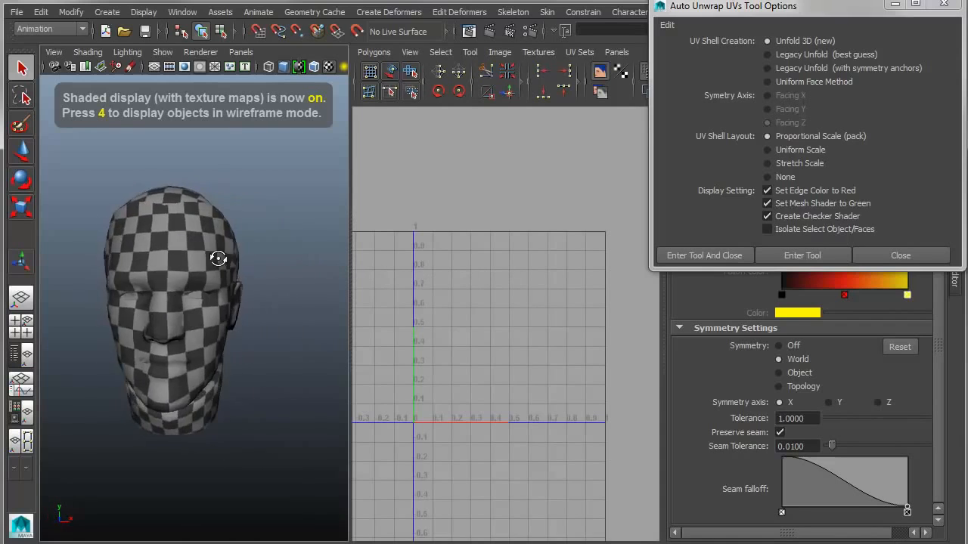
Reselect the head and compare the checker pattern on the face with the UV shells in the enlarged UV editor
{"action": "left_click", "coordinate": [234, 287]}
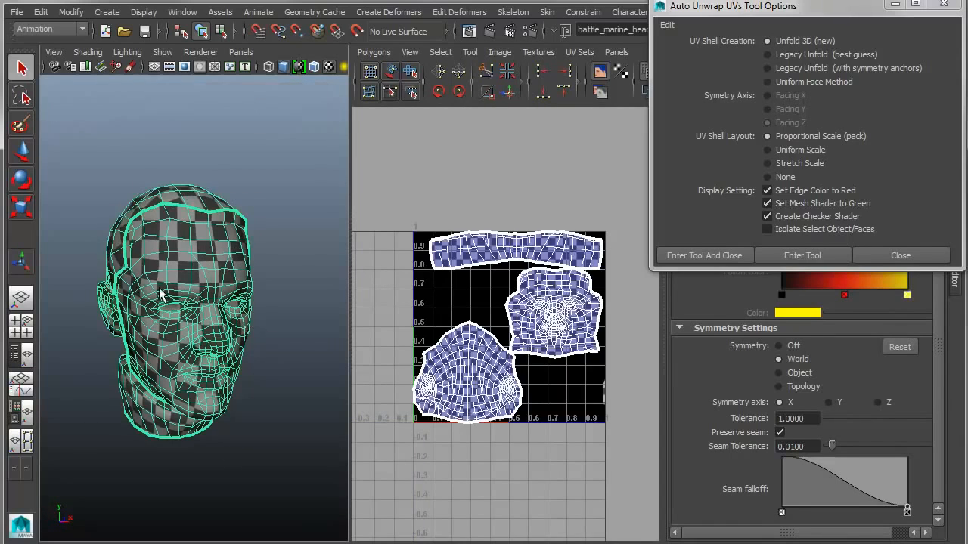
{"action": "left_click_drag", "start_coordinate": [159, 289], "coordinate": [158, 277], "text": "alt"}
{"action": "right_click_drag", "start_coordinate": [158, 277], "coordinate": [181, 292], "text": "alt"}
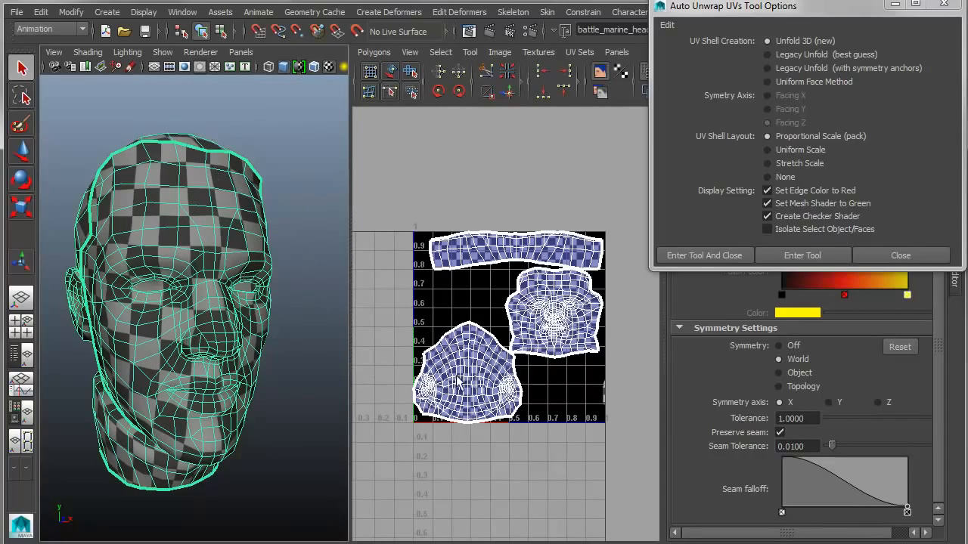
{"action": "key", "text": "space"}
{"action": "middle_click_drag", "start_coordinate": [407, 303], "coordinate": [405, 304], "text": "alt"}
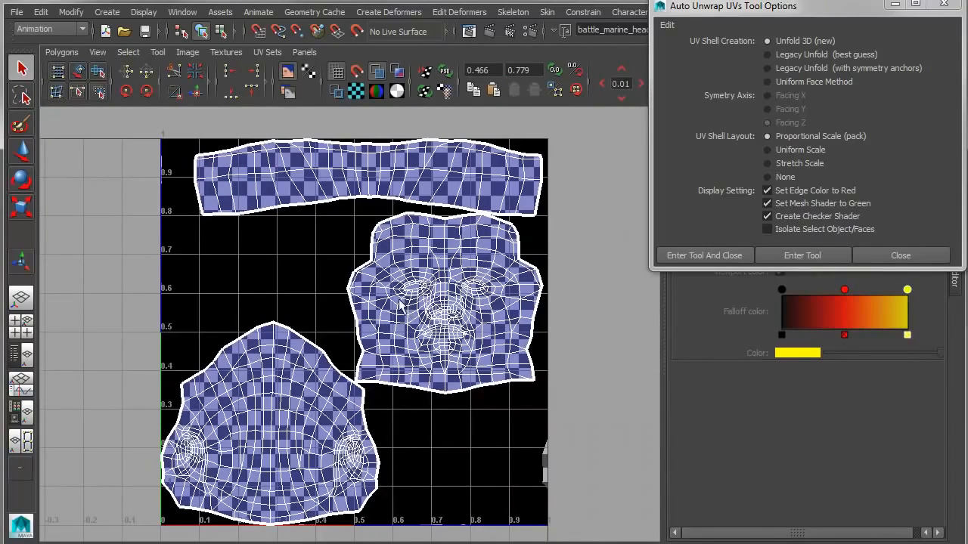
{"action": "key", "text": "space"}
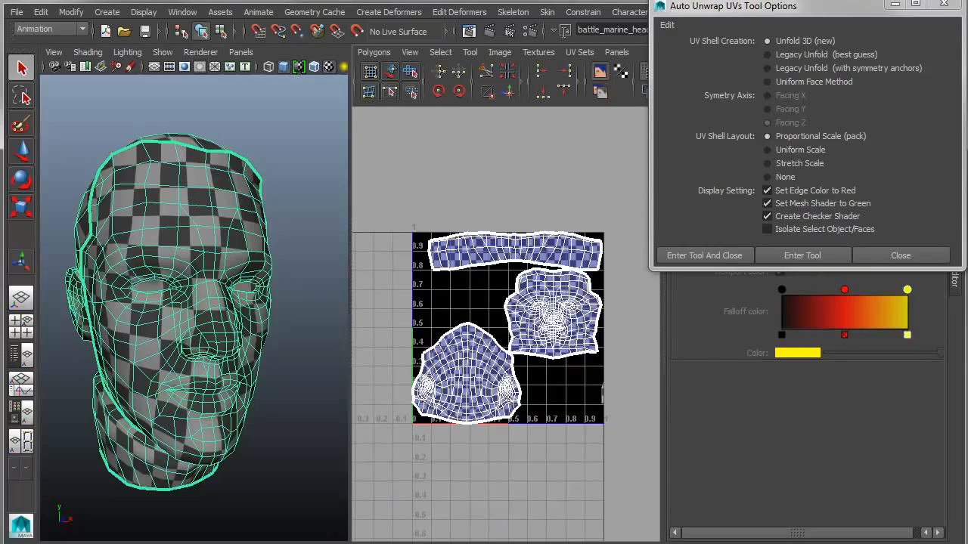
Graph the head's shading network in the node editor and examine the unwrapTestPattern checker texture node
{"action": "left_click", "coordinate": [25, 414]}
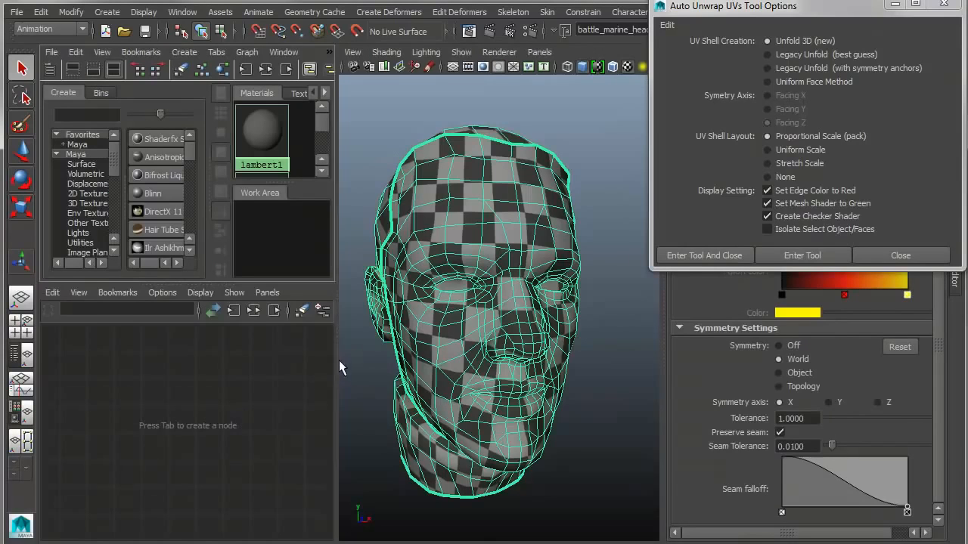
{"action": "right_click_drag", "start_coordinate": [239, 384], "coordinate": [242, 420]}
{"action": "right_click_drag", "start_coordinate": [82, 433], "coordinate": [233, 428], "text": "alt"}
{"action": "middle_click_drag", "start_coordinate": [232, 427], "coordinate": [173, 465], "text": "alt"}
{"action": "right_click_drag", "start_coordinate": [173, 466], "coordinate": [324, 478], "text": "alt"}
{"action": "middle_click_drag", "start_coordinate": [181, 423], "coordinate": [252, 466], "text": "alt"}
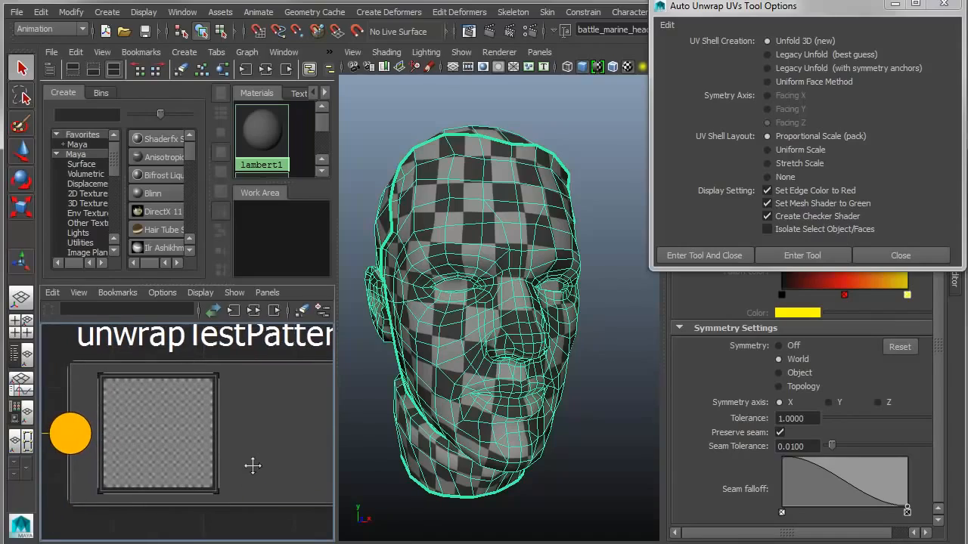
{"action": "right_click_drag", "start_coordinate": [257, 460], "coordinate": [161, 415], "text": "alt"}
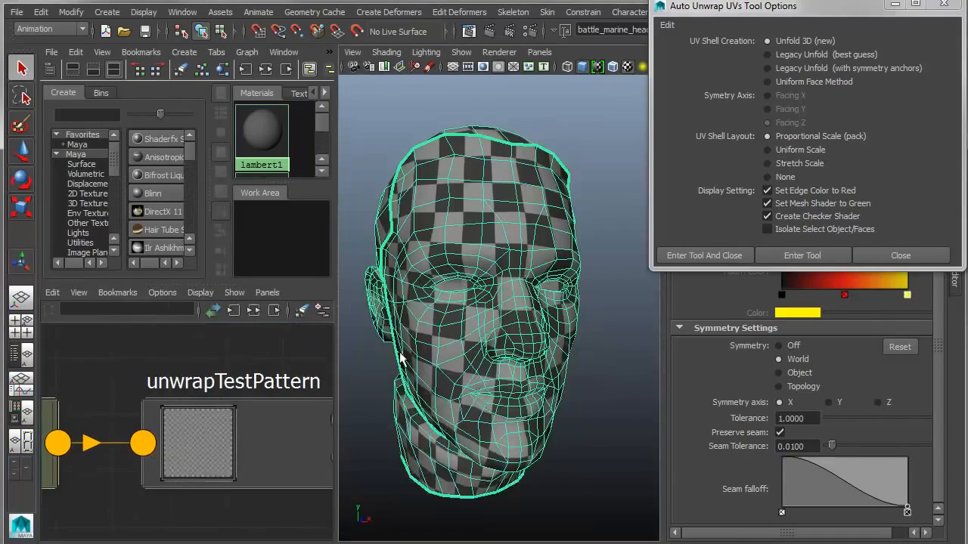
Enlarge the perspective view to inspect the head, and restore the layout pairing it with the UV editor, framing the head
{"action": "key", "text": "space"}
{"action": "right_click_drag", "start_coordinate": [453, 370], "coordinate": [300, 336], "text": "alt"}
{"action": "left_click_drag", "start_coordinate": [301, 336], "coordinate": [313, 341], "text": "alt"}
{"action": "right_click_drag", "start_coordinate": [312, 342], "coordinate": [225, 356], "text": "alt"}
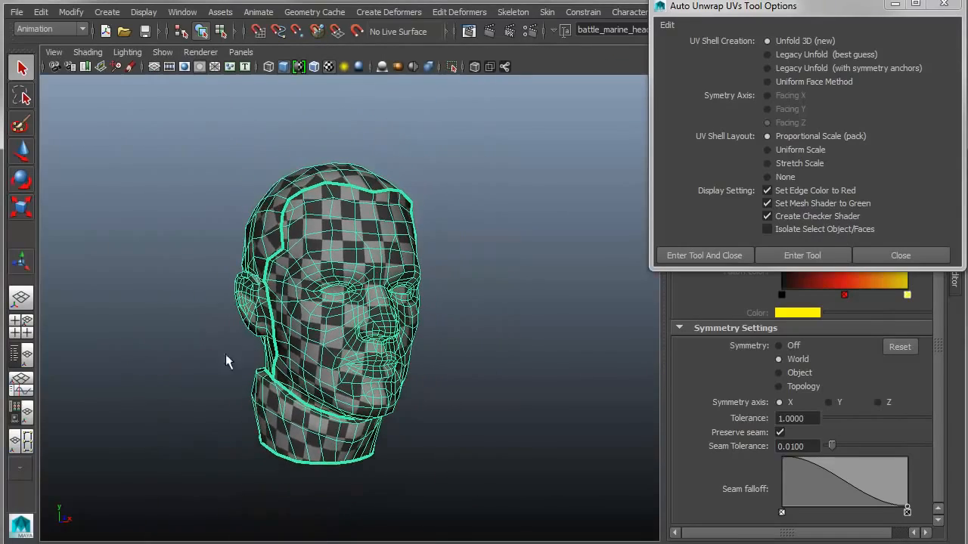
{"action": "left_click", "coordinate": [21, 414]}
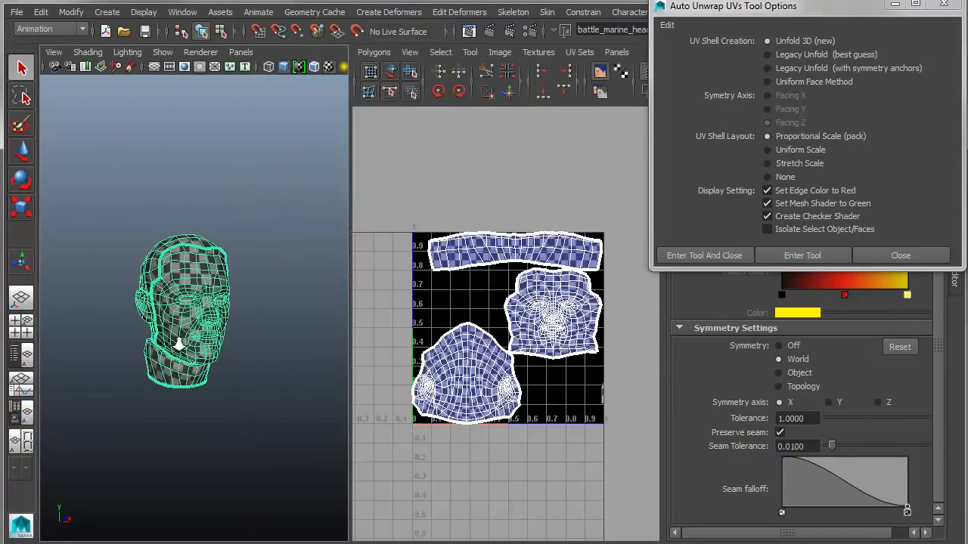
{"action": "key", "text": "f"}
{"action": "right_click_drag", "start_coordinate": [247, 369], "coordinate": [233, 365], "text": "alt"}
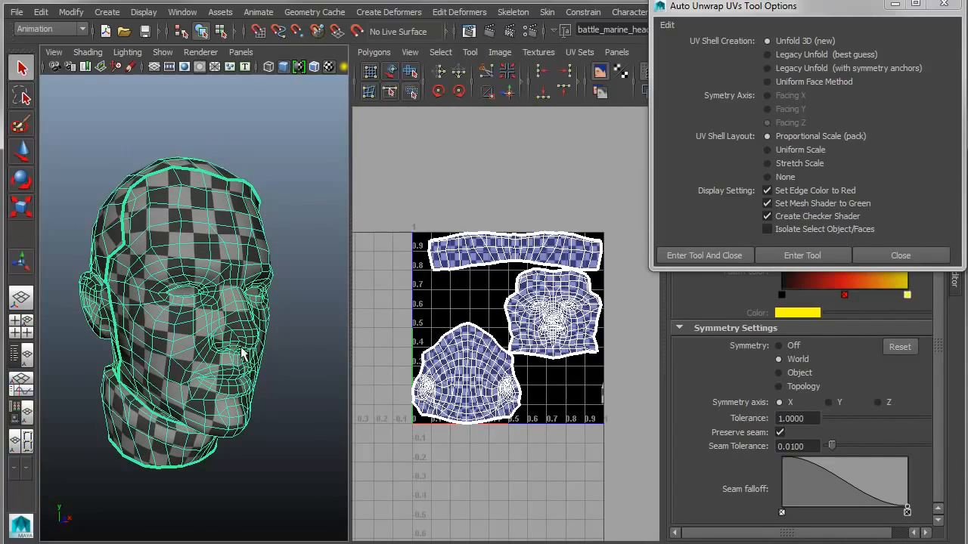
Assign an existing plain grey material to the head in place of the checker material, and reselect the head
{"action": "right_click_drag", "start_coordinate": [242, 212], "coordinate": [343, 533]}
{"action": "left_click", "coordinate": [295, 393]}
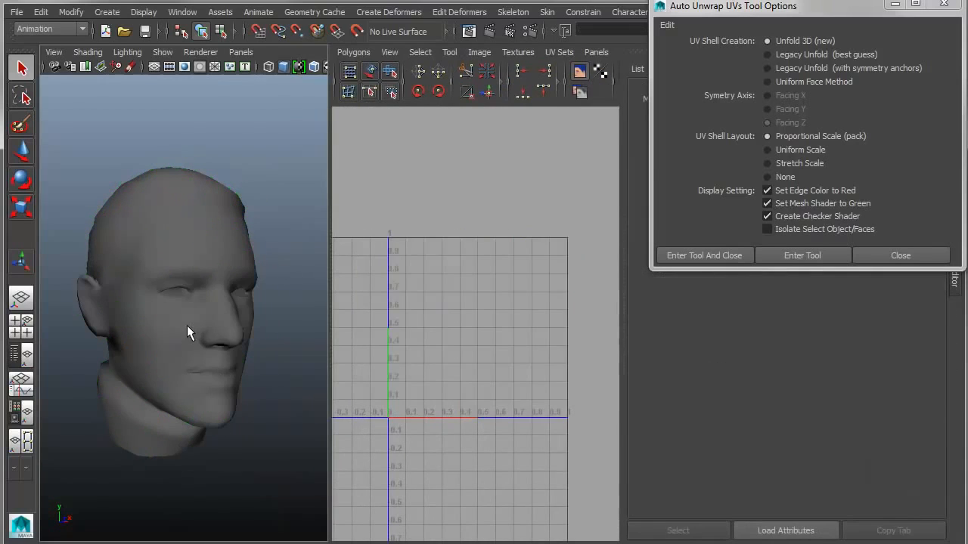
{"action": "left_click", "coordinate": [189, 333]}
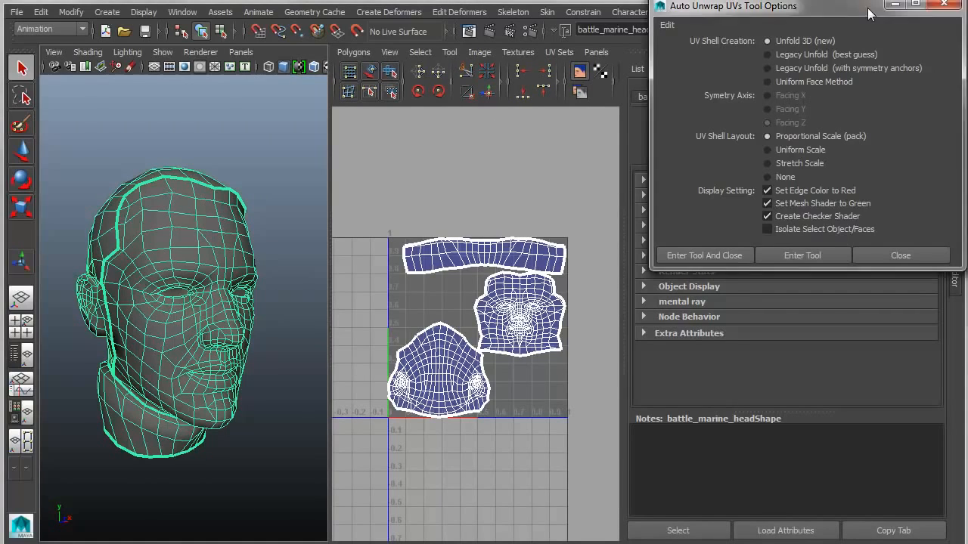
Close the Auto Unwrap UVs Tool options and replace the Attribute Editor with the Channel Box to enlarge the UV editor
{"action": "left_click", "coordinate": [943, 4]}
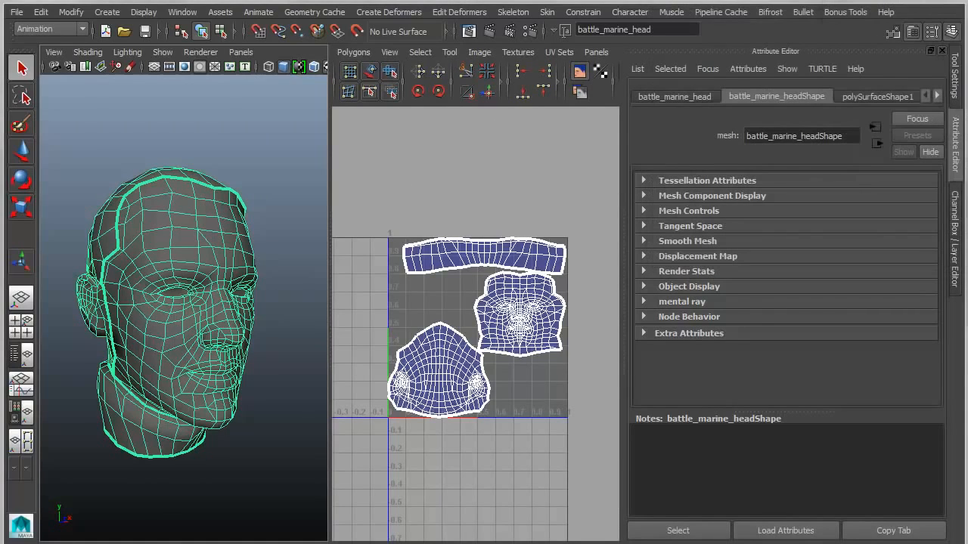
{"action": "left_click", "coordinate": [952, 230]}
{"action": "scroll", "coordinate": [652, 237], "scroll_direction": "up", "scroll_amount": 2}
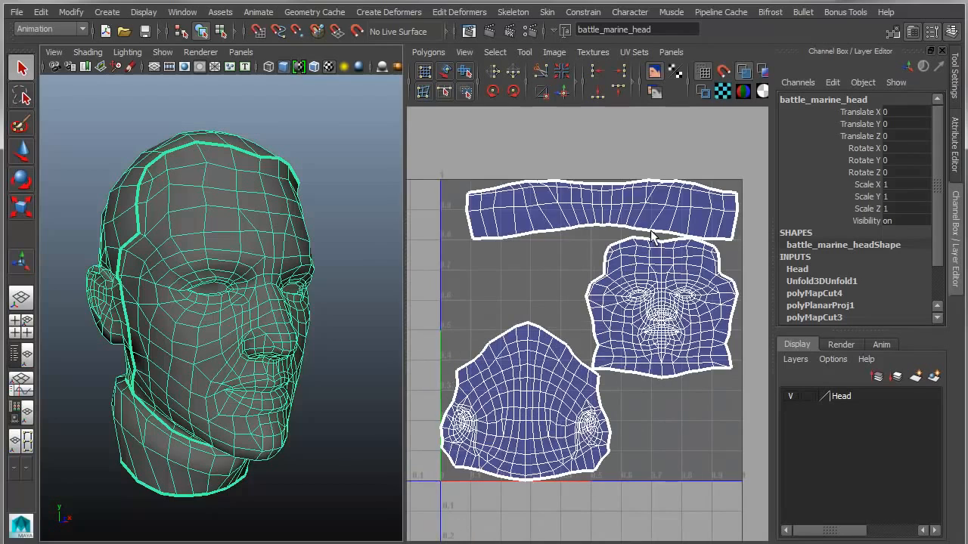
Turn on the UV editor's coloured checker display and inspect the pattern on the back of the head
{"action": "left_click", "coordinate": [722, 92]}
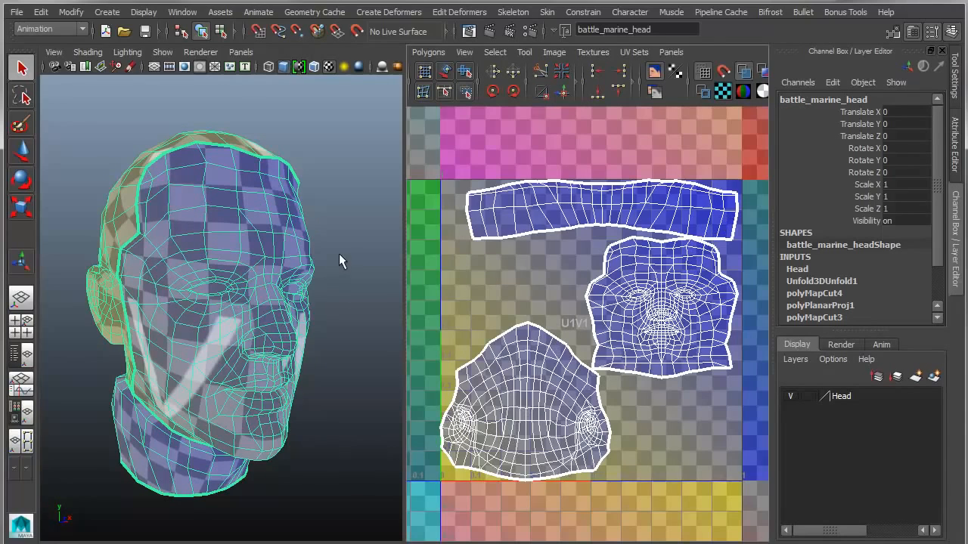
{"action": "left_click_drag", "start_coordinate": [337, 261], "coordinate": [533, 330], "text": "alt"}
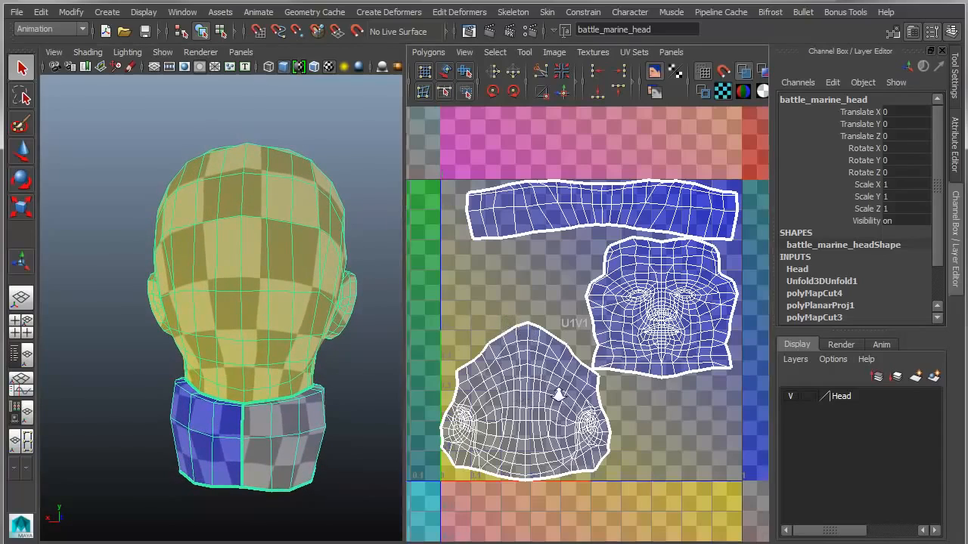
{"action": "right_click_drag", "start_coordinate": [558, 394], "coordinate": [685, 402], "text": "alt"}
Move the central UV of the back-of-head shell slightly upward, using a soft selection that spreads across the middle of the shell
{"action": "right_click_drag", "start_coordinate": [200, 227], "coordinate": [277, 209]}
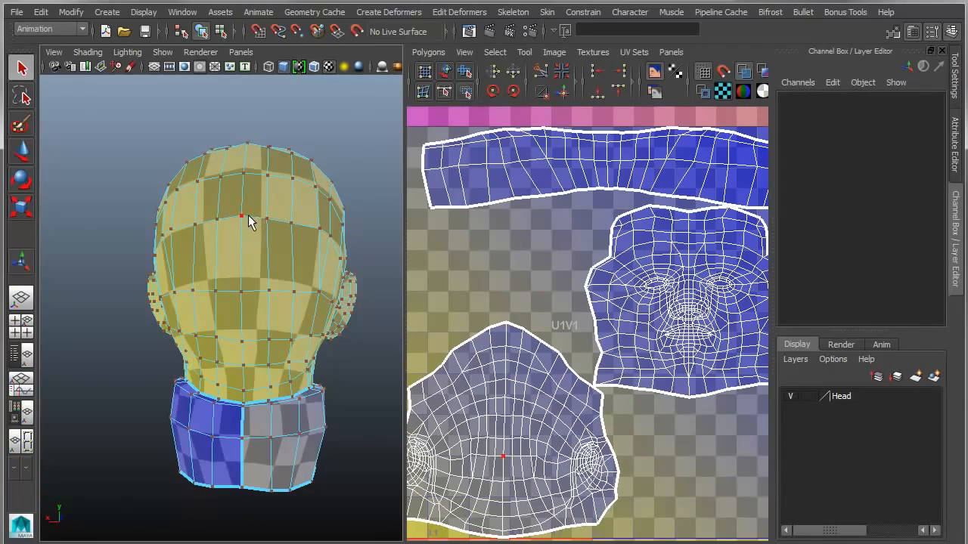
{"action": "left_click", "coordinate": [248, 216]}
{"action": "middle_click_drag", "start_coordinate": [620, 389], "coordinate": [627, 370], "text": "alt"}
{"action": "right_click_drag", "start_coordinate": [627, 369], "coordinate": [719, 384], "text": "alt"}
{"action": "middle_click_drag", "start_coordinate": [629, 397], "coordinate": [650, 368], "text": "alt"}
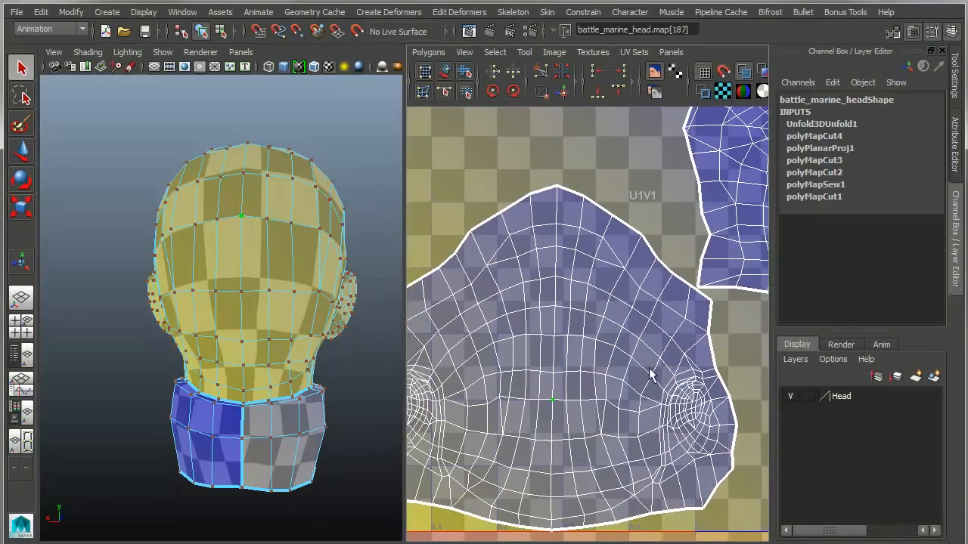
{"action": "key", "text": "w"}
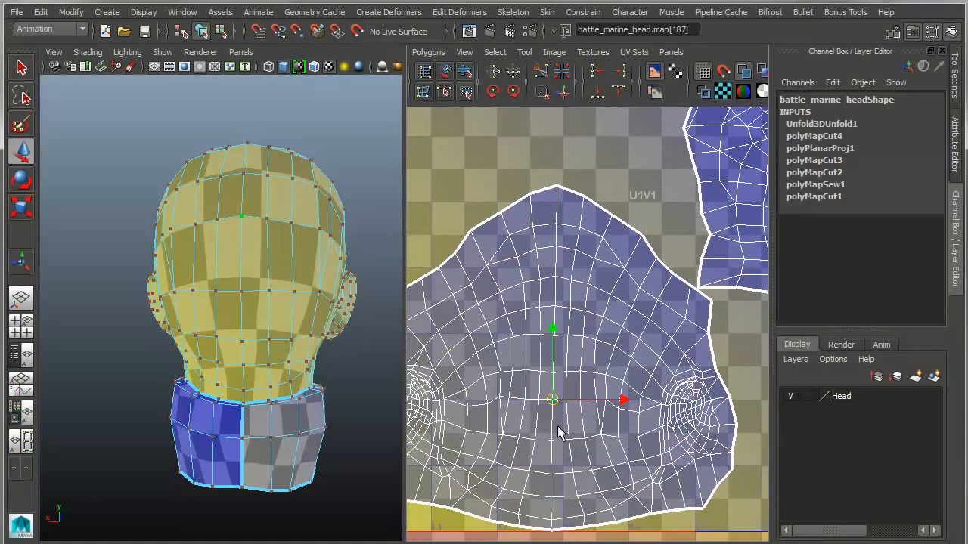
{"action": "key", "text": "b"}
{"action": "left_click_drag", "start_coordinate": [611, 416], "coordinate": [388, 387]}
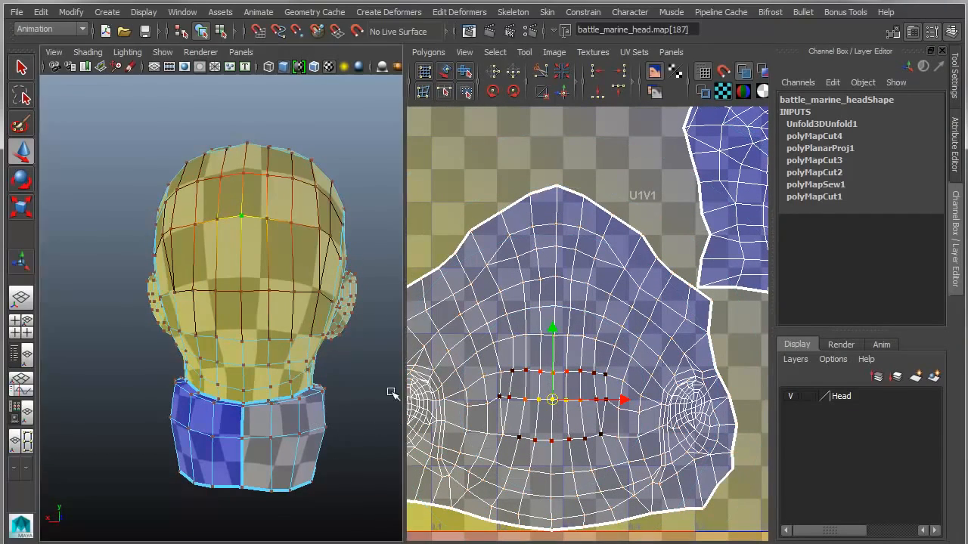
{"action": "left_click_drag", "start_coordinate": [491, 398], "coordinate": [558, 309]}
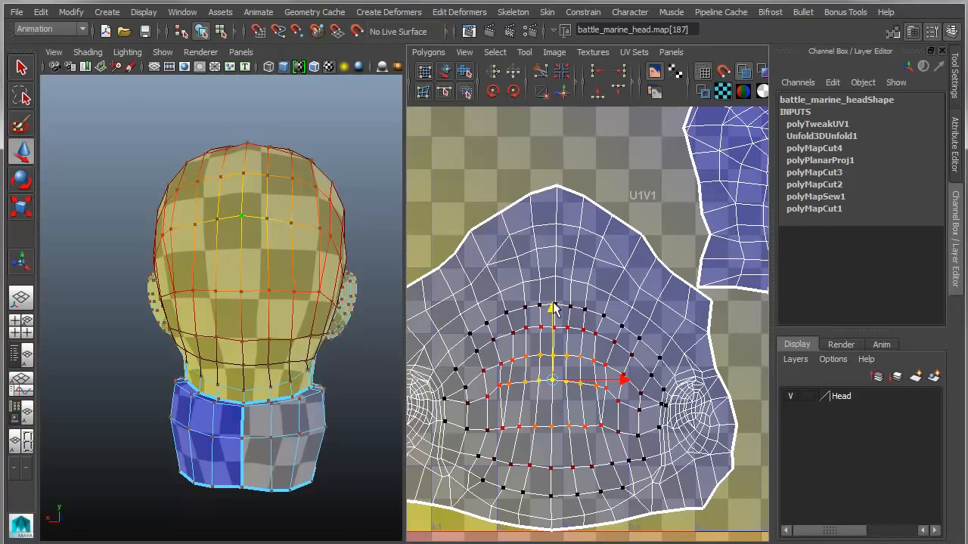
{"action": "left_click_drag", "start_coordinate": [553, 309], "coordinate": [577, 319]}
Turn off the texture image and checker display, and turn on UV distortion shading for the head and its shells
{"action": "left_click_drag", "start_coordinate": [231, 318], "coordinate": [209, 286], "text": "alt"}
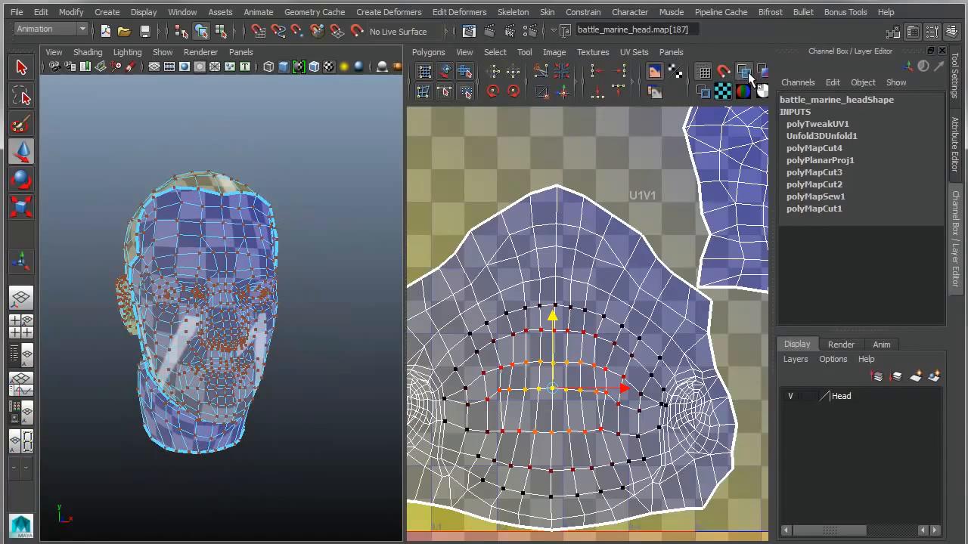
{"action": "left_click", "coordinate": [655, 71]}
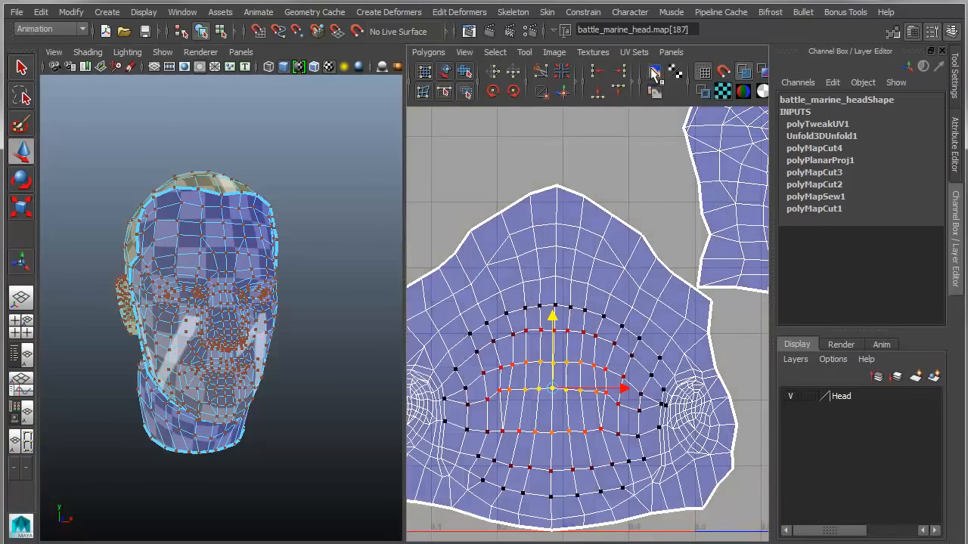
{"action": "left_click", "coordinate": [723, 92]}
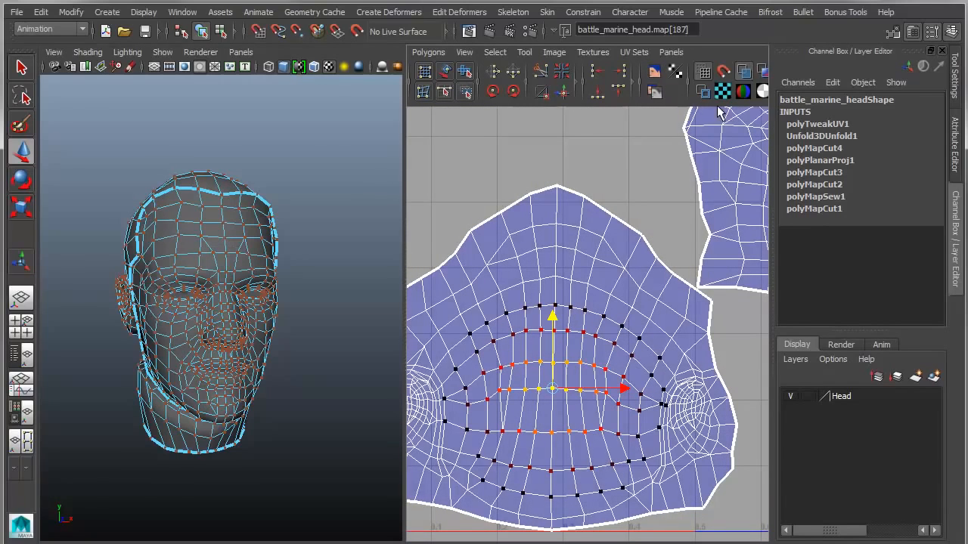
{"action": "left_click", "coordinate": [762, 71]}
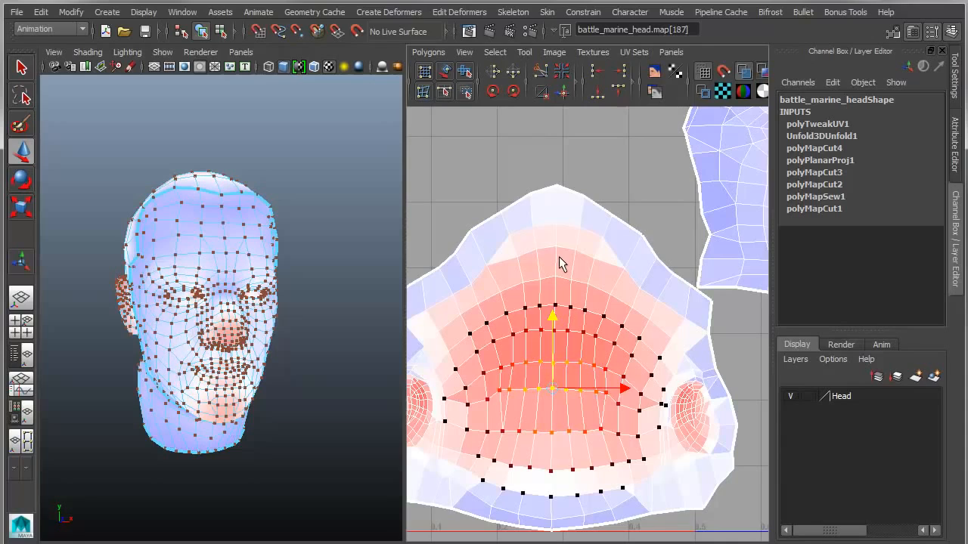
{"action": "left_click_drag", "start_coordinate": [292, 244], "coordinate": [240, 276], "text": "alt"}
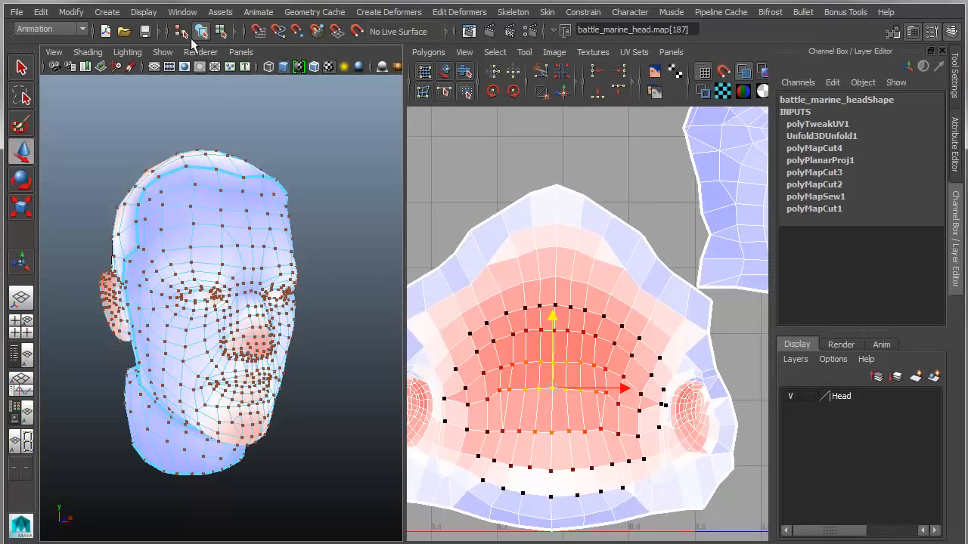
Hide the selection highlighting on the head in the perspective view so only the distortion shading shows
{"action": "left_click", "coordinate": [161, 52]}
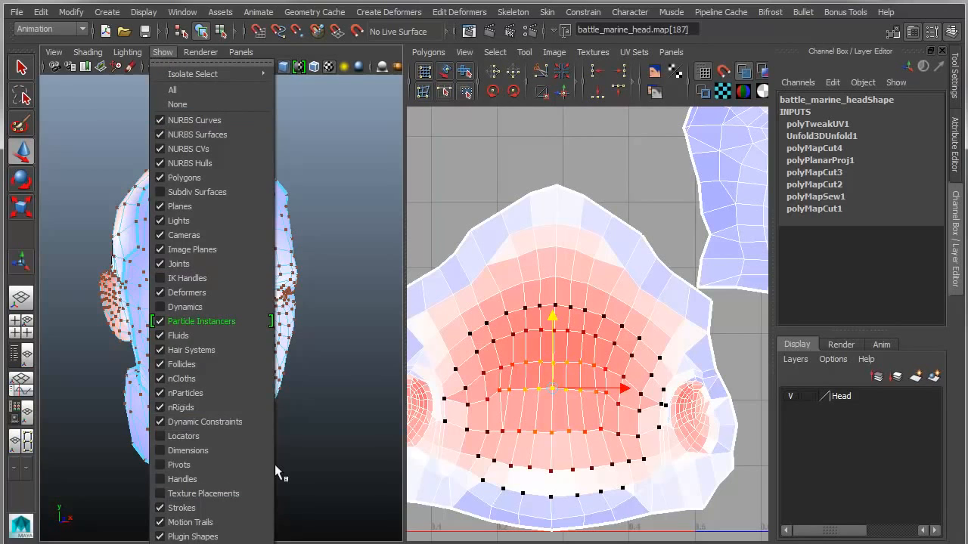
{"action": "left_click", "coordinate": [210, 543]}
{"action": "mouse_move", "coordinate": [175, 410]}
{"action": "left_mouse_down", "text": "alt"}
{"action": "mouse_move", "coordinate": [170, 397]}
{"action": "mouse_move", "coordinate": [313, 391]}
{"action": "mouse_move", "coordinate": [159, 393]}
{"action": "mouse_move", "coordinate": [158, 402]}
{"action": "left_mouse_up", "text": "alt"}
Select the UV at the centre of the nose on the face shell and narrow the soft selection to the nose area
{"action": "middle_click_drag", "start_coordinate": [621, 350], "coordinate": [490, 432], "text": "alt"}
{"action": "middle_click_drag", "start_coordinate": [641, 372], "coordinate": [552, 410], "text": "alt"}
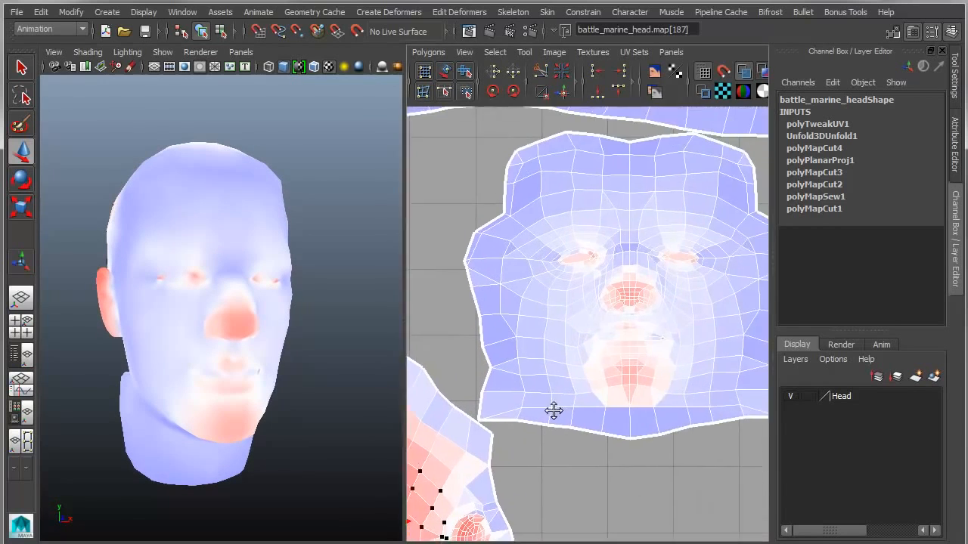
{"action": "right_click_drag", "start_coordinate": [552, 410], "coordinate": [775, 411], "text": "alt"}
{"action": "middle_click_drag", "start_coordinate": [642, 339], "coordinate": [596, 361], "text": "alt"}
{"action": "right_click_drag", "start_coordinate": [596, 360], "coordinate": [661, 309]}
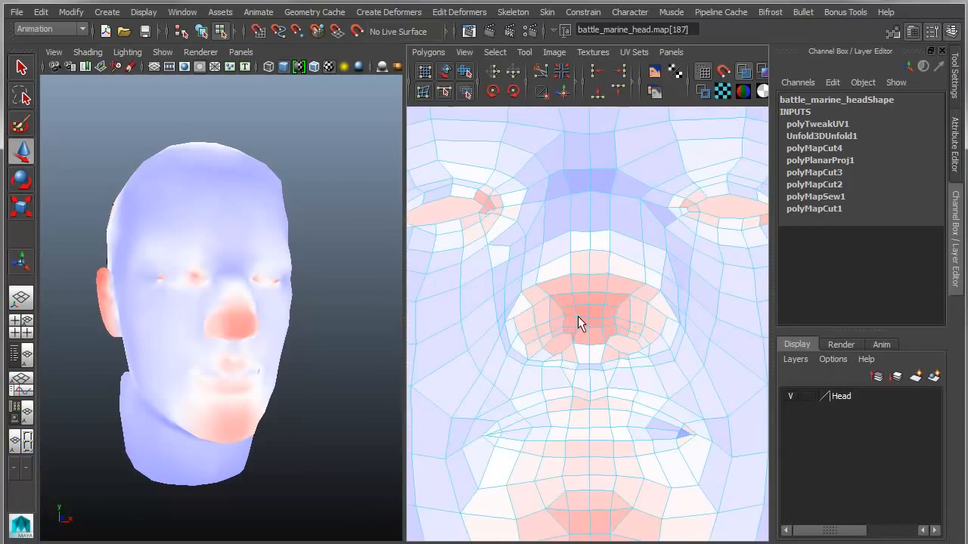
{"action": "left_click", "coordinate": [589, 318]}
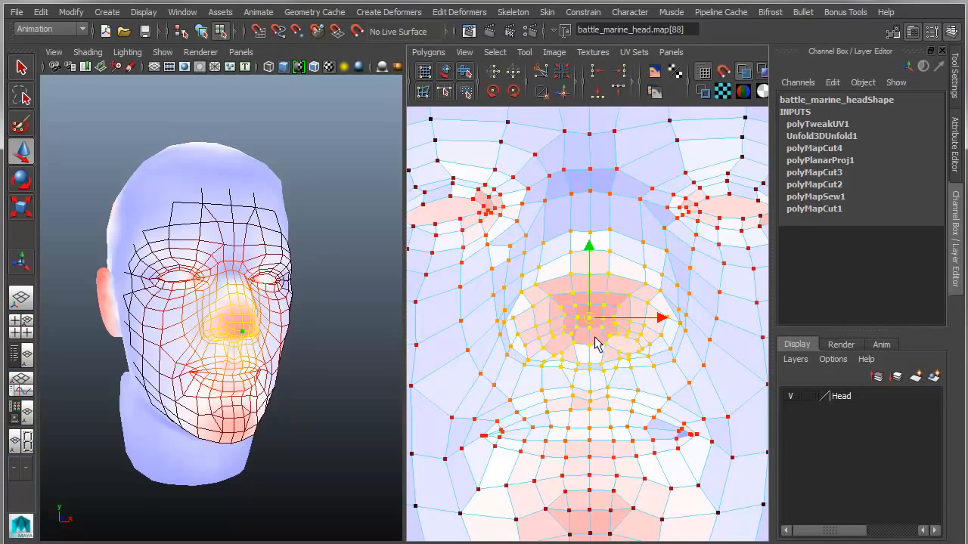
{"action": "left_click_drag", "start_coordinate": [618, 332], "coordinate": [505, 350]}
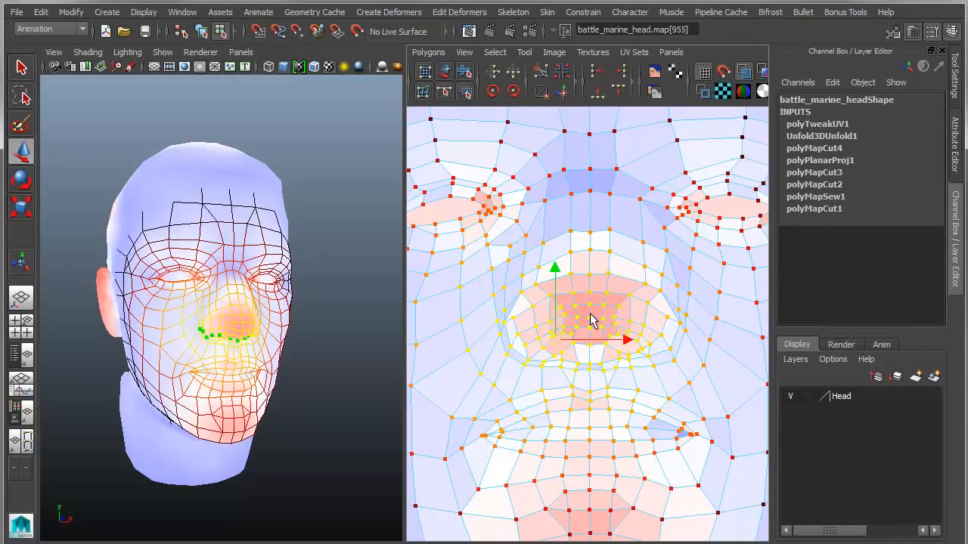
{"action": "left_click", "coordinate": [590, 319]}
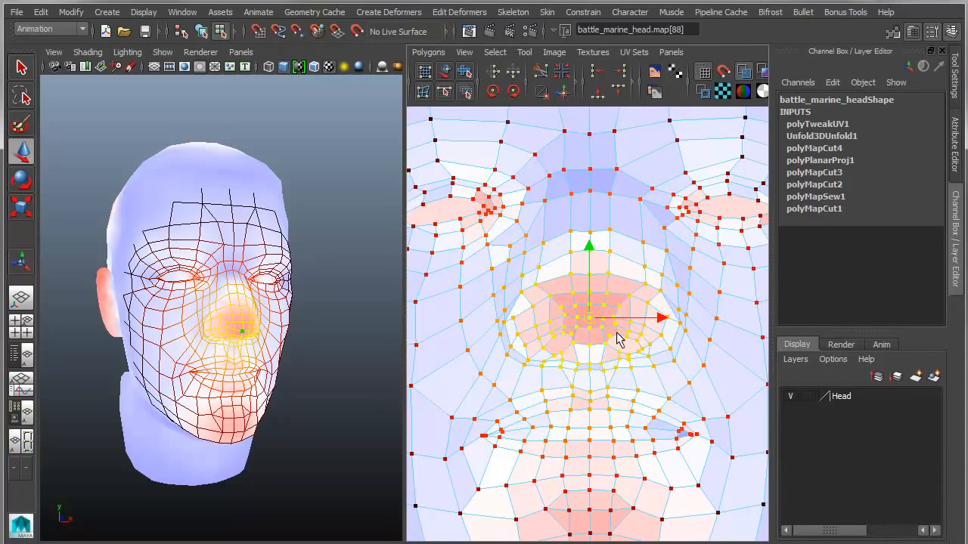
{"action": "key", "text": "b"}
{"action": "left_click_drag", "start_coordinate": [611, 342], "coordinate": [399, 338]}
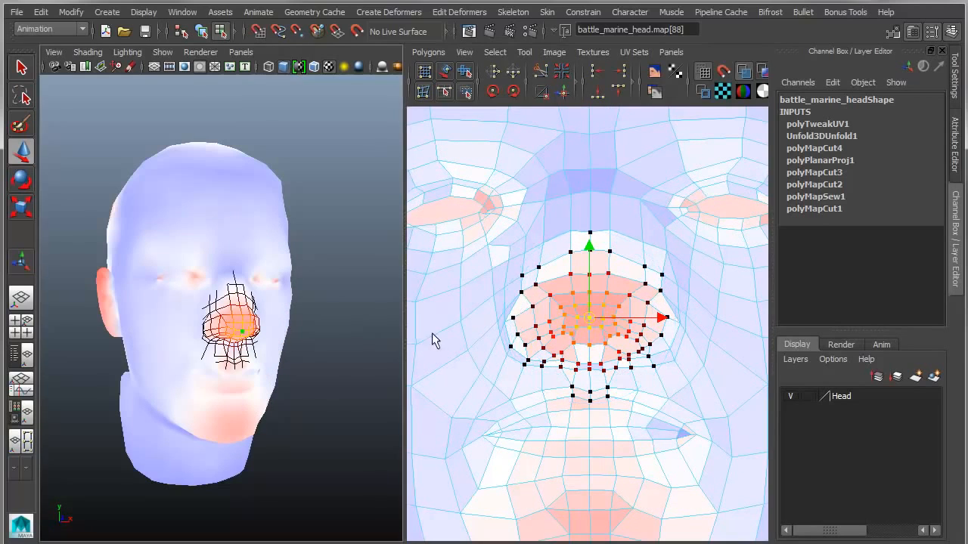
Scale up the soft-selected UVs at the nose tip, and adjust the UVs on both sides of the nose
{"action": "key", "text": "r"}
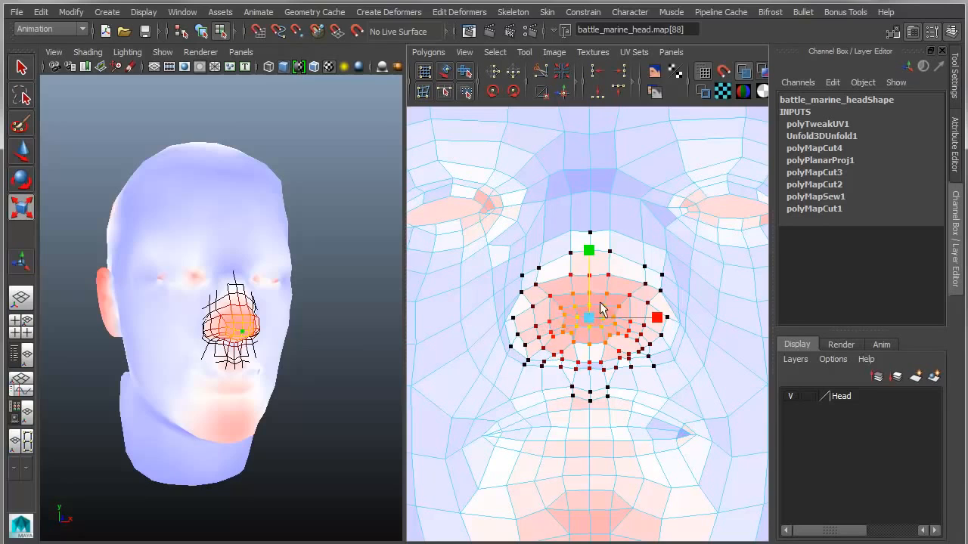
{"action": "middle_click_drag", "start_coordinate": [601, 302], "coordinate": [642, 269]}
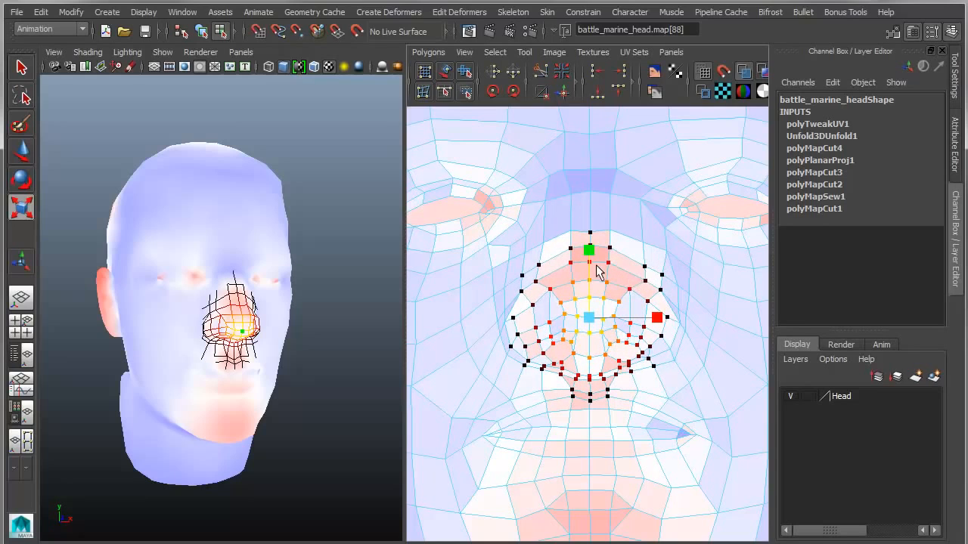
{"action": "left_click_drag", "start_coordinate": [576, 254], "coordinate": [656, 286]}
{"action": "left_click", "coordinate": [546, 289]}
{"action": "left_click", "coordinate": [648, 281]}
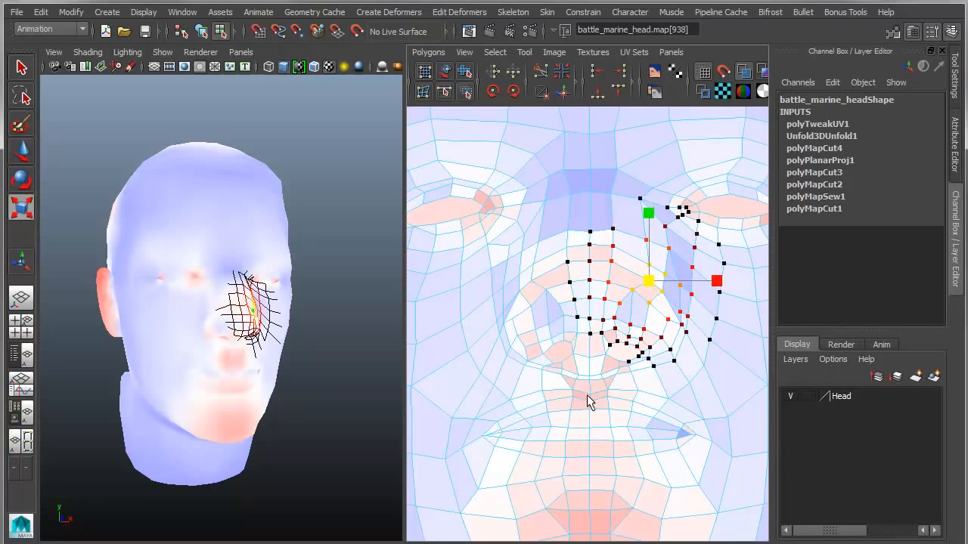
Select the UV at the centre of the chin and scale up the surrounding UVs with a soft selection
{"action": "middle_click_drag", "start_coordinate": [588, 399], "coordinate": [558, 266], "text": "alt"}
{"action": "left_click_drag", "start_coordinate": [574, 365], "coordinate": [592, 385]}
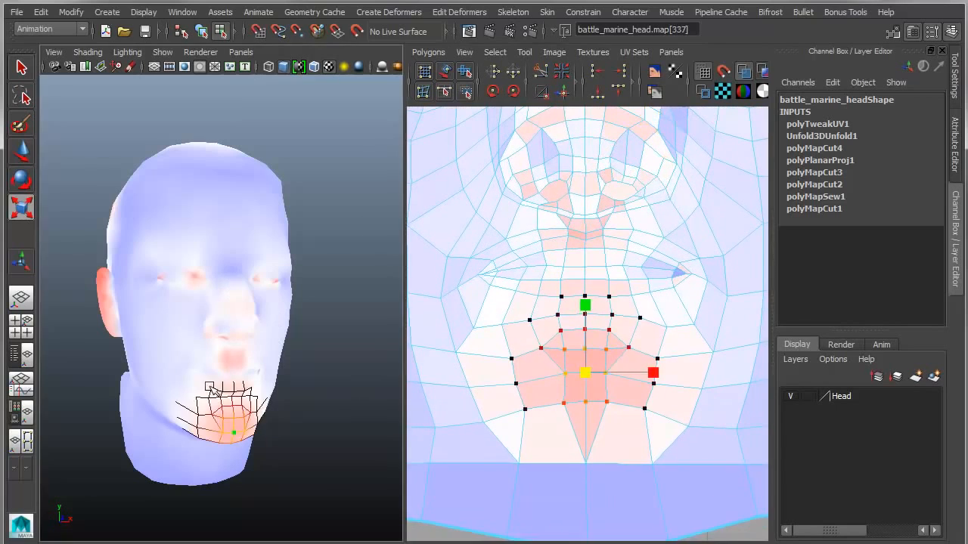
{"action": "right_click_drag", "start_coordinate": [214, 390], "coordinate": [205, 387], "text": "alt"}
{"action": "middle_click_drag", "start_coordinate": [205, 387], "coordinate": [208, 300], "text": "alt"}
{"action": "right_click_drag", "start_coordinate": [208, 300], "coordinate": [248, 344], "text": "alt"}
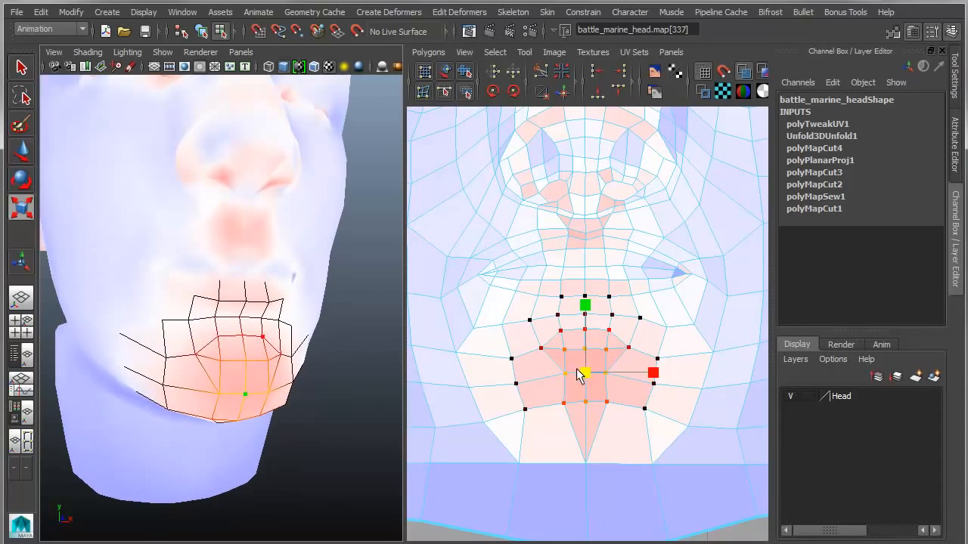
{"action": "mouse_move", "coordinate": [579, 374]}
{"action": "left_mouse_down"}
{"action": "mouse_move", "coordinate": [615, 378]}
{"action": "mouse_move", "coordinate": [589, 378]}
{"action": "mouse_move", "coordinate": [601, 376]}
{"action": "left_mouse_up"}
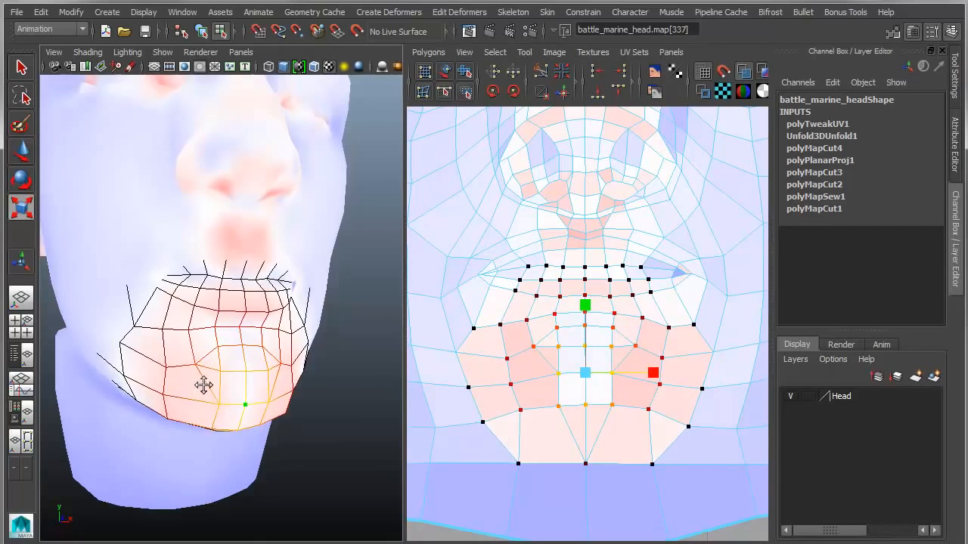
Return the head from UV to object selection and examine the distortion shading over the whole model
{"action": "scroll", "coordinate": [201, 384], "scroll_direction": "down", "scroll_amount": 5}
{"action": "left_click_drag", "start_coordinate": [174, 348], "coordinate": [195, 356], "text": "alt"}
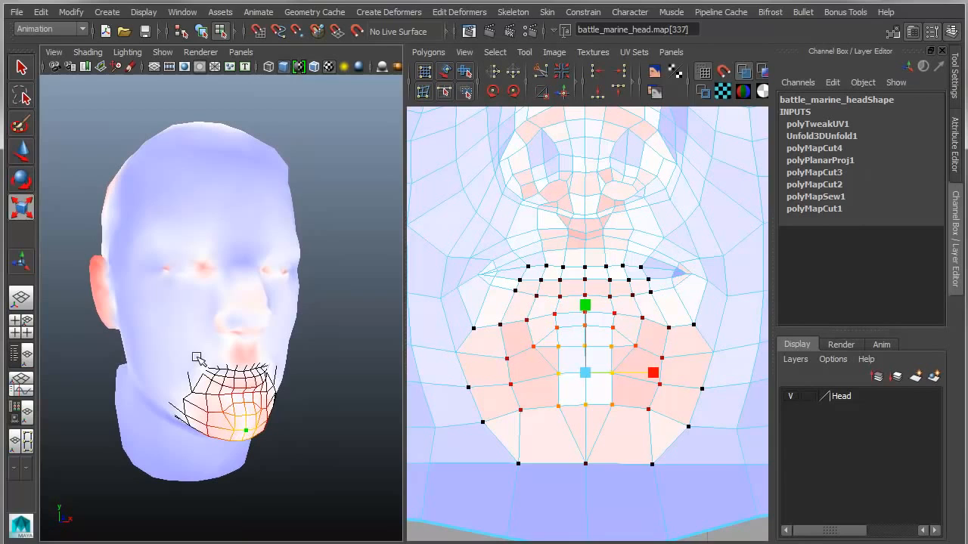
{"action": "scroll", "coordinate": [233, 327], "scroll_direction": "down", "scroll_amount": 1}
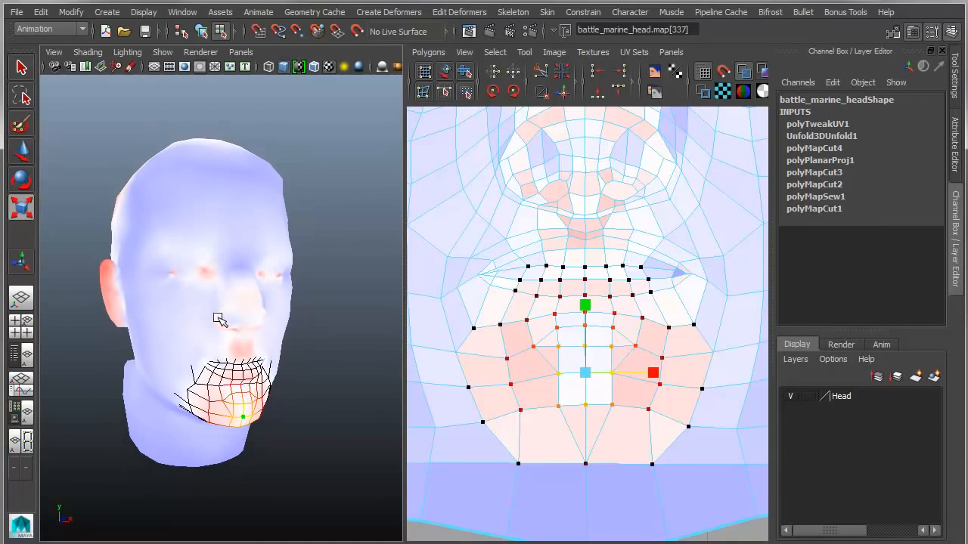
{"action": "right_click_drag", "start_coordinate": [192, 332], "coordinate": [268, 276]}
{"action": "left_click", "coordinate": [280, 277]}
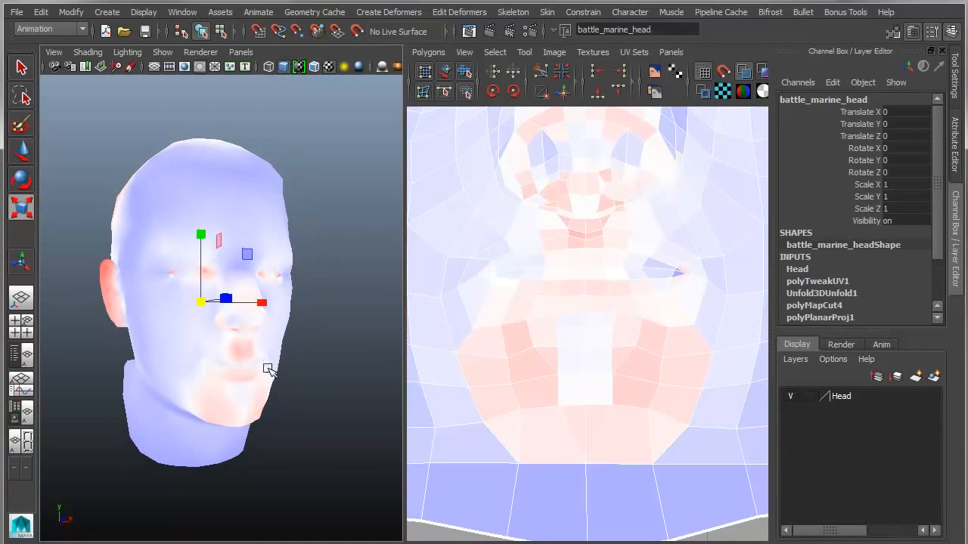
{"action": "mouse_move", "coordinate": [266, 373]}
{"action": "left_mouse_down", "text": "alt"}
{"action": "mouse_move", "coordinate": [365, 379]}
{"action": "mouse_move", "coordinate": [318, 396]}
{"action": "mouse_move", "coordinate": [259, 385]}
{"action": "mouse_move", "coordinate": [277, 376]}
{"action": "left_mouse_up", "text": "alt"}
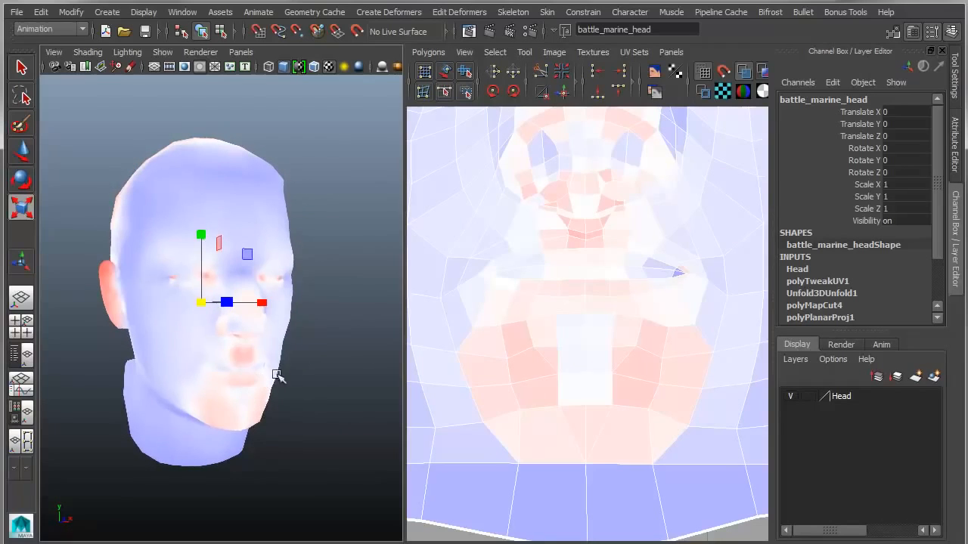
{"action": "left_click", "coordinate": [762, 89]}
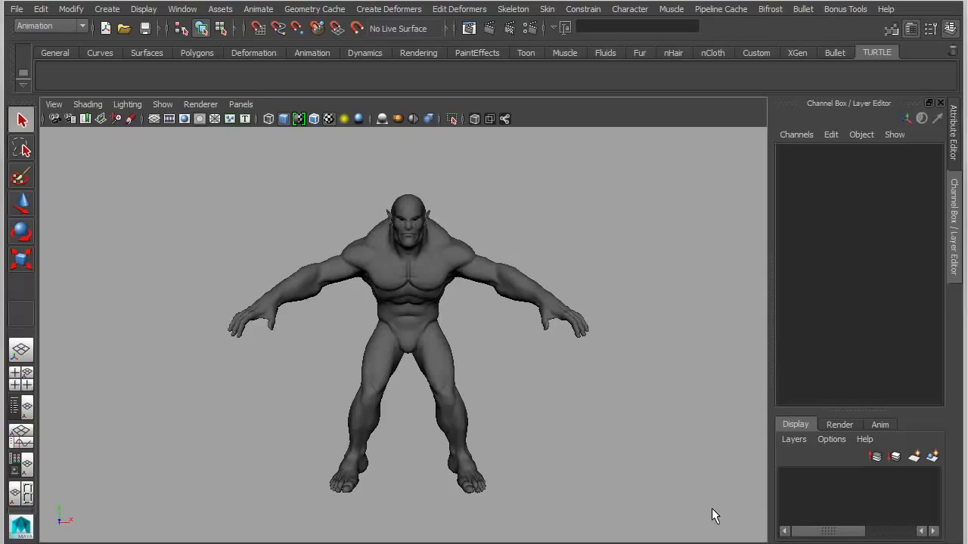
Select the full-body beast mesh and check its wireframe from head to feet
{"action": "middle_click_drag", "start_coordinate": [295, 297], "coordinate": [298, 325], "text": "alt"}
{"action": "right_click_drag", "start_coordinate": [297, 325], "coordinate": [356, 342], "text": "alt"}
{"action": "left_click", "coordinate": [435, 360]}
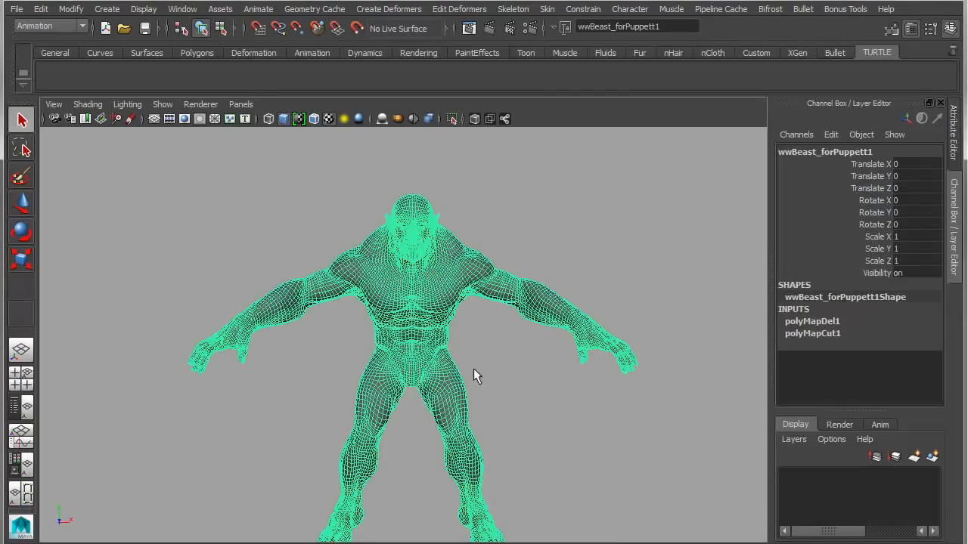
{"action": "middle_click_drag", "start_coordinate": [383, 334], "coordinate": [373, 359], "text": "alt"}
{"action": "right_click_drag", "start_coordinate": [357, 353], "coordinate": [647, 407], "text": "alt"}
{"action": "right_click_drag", "start_coordinate": [584, 391], "coordinate": [189, 367], "text": "alt"}
{"action": "middle_click_drag", "start_coordinate": [419, 454], "coordinate": [410, 410], "text": "alt"}
{"action": "right_click_drag", "start_coordinate": [507, 414], "coordinate": [455, 415], "text": "alt"}
{"action": "middle_click_drag", "start_coordinate": [456, 423], "coordinate": [465, 415], "text": "alt"}
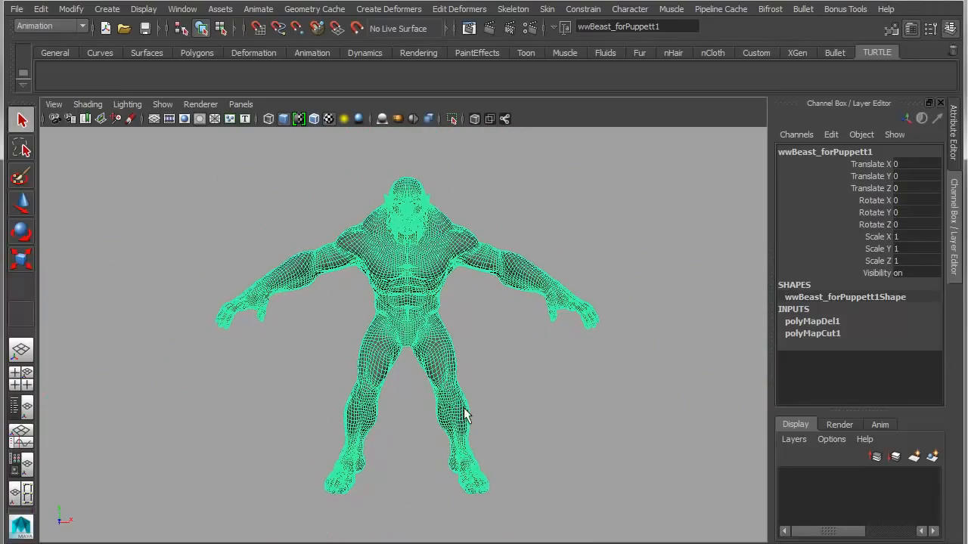
Show the UV editor beside the perspective view and start the Auto Unwrap UVs Tool with Unfold 3D (new) and Proportional Scale (pack)
{"action": "left_click", "coordinate": [27, 497]}
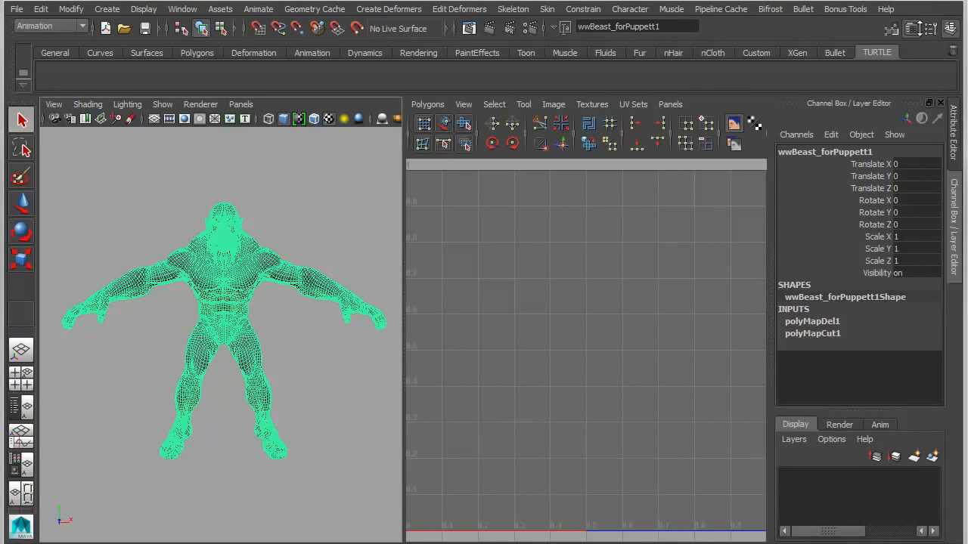
{"action": "left_click_drag", "start_coordinate": [967, 30], "coordinate": [735, 11]}
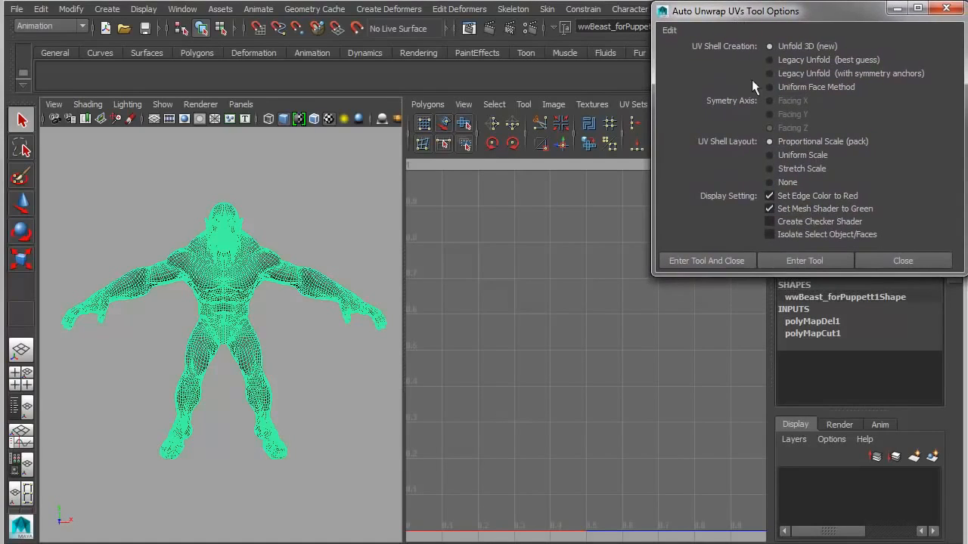
{"action": "left_click", "coordinate": [791, 260]}
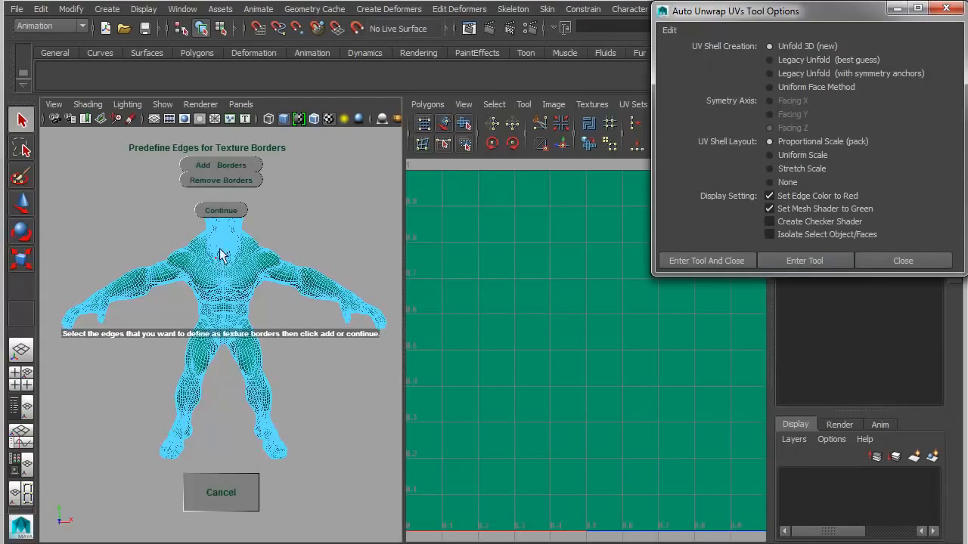
Enlarge the perspective view to fill the workspace, with the side of the beast's head in close-up
{"action": "middle_click_drag", "start_coordinate": [216, 301], "coordinate": [213, 353], "text": "alt"}
{"action": "right_click_drag", "start_coordinate": [213, 353], "coordinate": [320, 340], "text": "alt"}
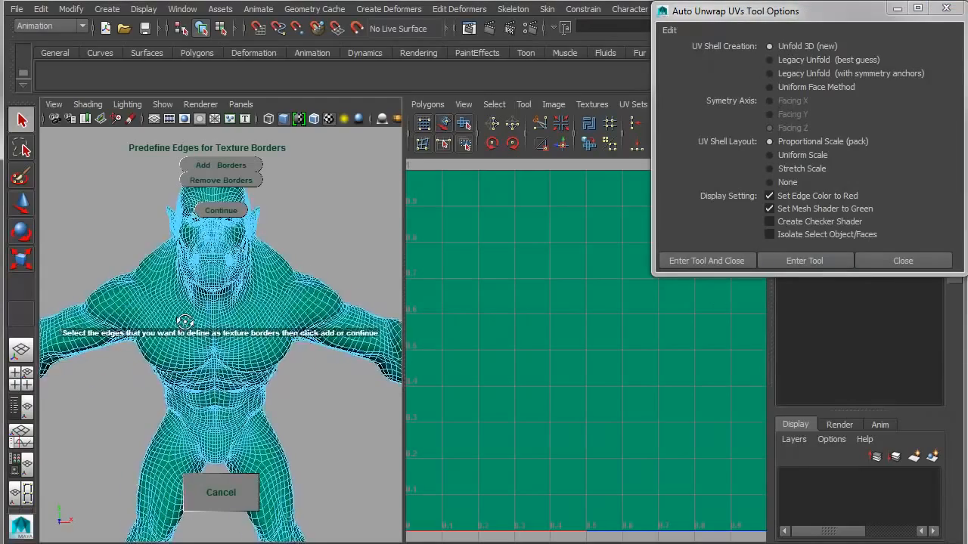
{"action": "left_click_drag", "start_coordinate": [185, 322], "coordinate": [276, 338], "text": "alt"}
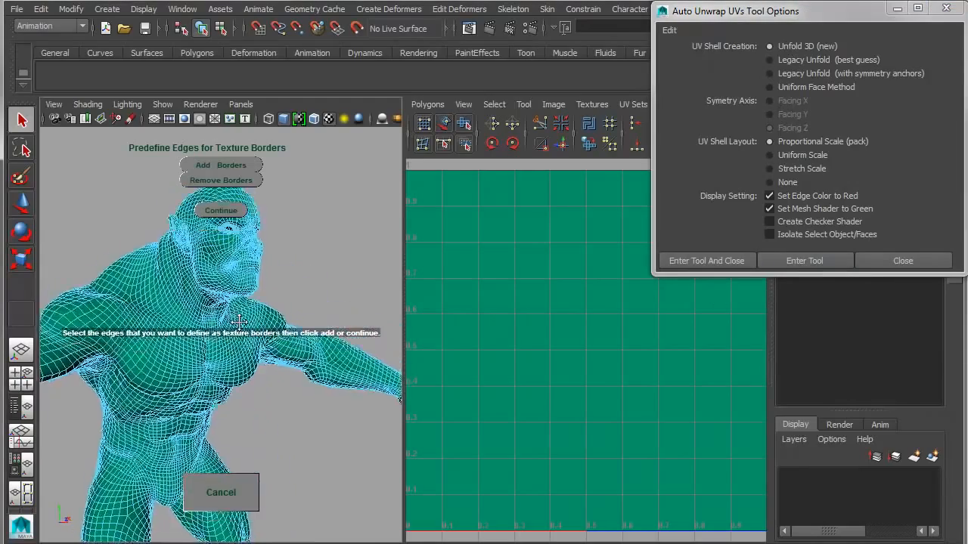
{"action": "middle_click_drag", "start_coordinate": [277, 339], "coordinate": [255, 363], "text": "alt"}
{"action": "key", "text": "space"}
{"action": "middle_click_drag", "start_coordinate": [341, 349], "coordinate": [365, 374], "text": "alt"}
{"action": "left_click_drag", "start_coordinate": [364, 374], "coordinate": [361, 298], "text": "alt"}
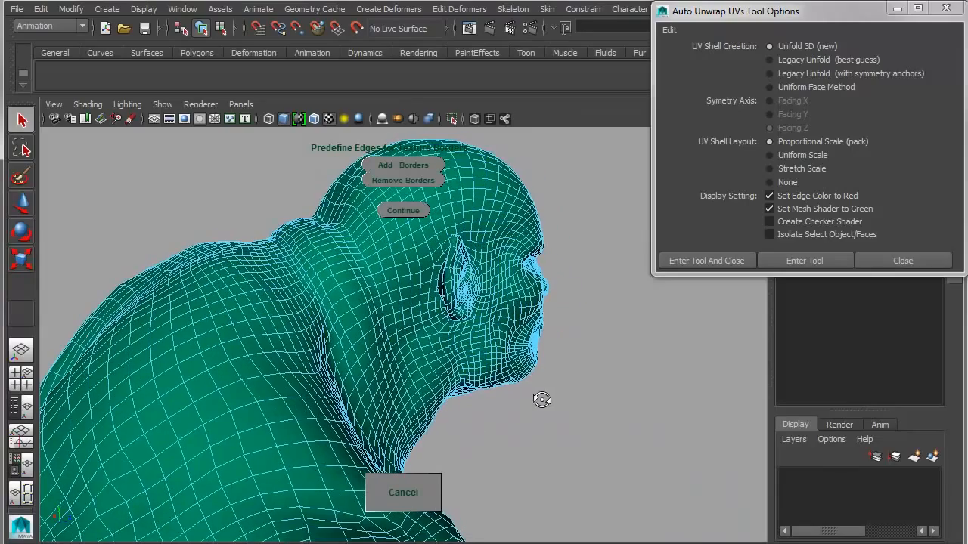
Select the edge loop running behind the ears and under the jaw, check its path, and clear the selection
{"action": "double_click", "coordinate": [363, 215]}
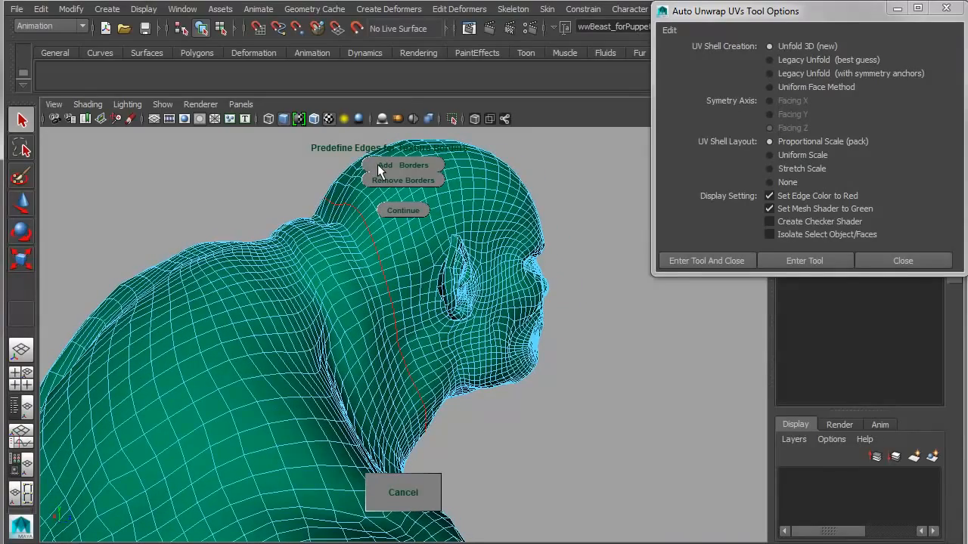
{"action": "right_click_drag", "start_coordinate": [550, 381], "coordinate": [302, 351], "text": "alt"}
{"action": "left_click_drag", "start_coordinate": [302, 351], "coordinate": [206, 351], "text": "alt"}
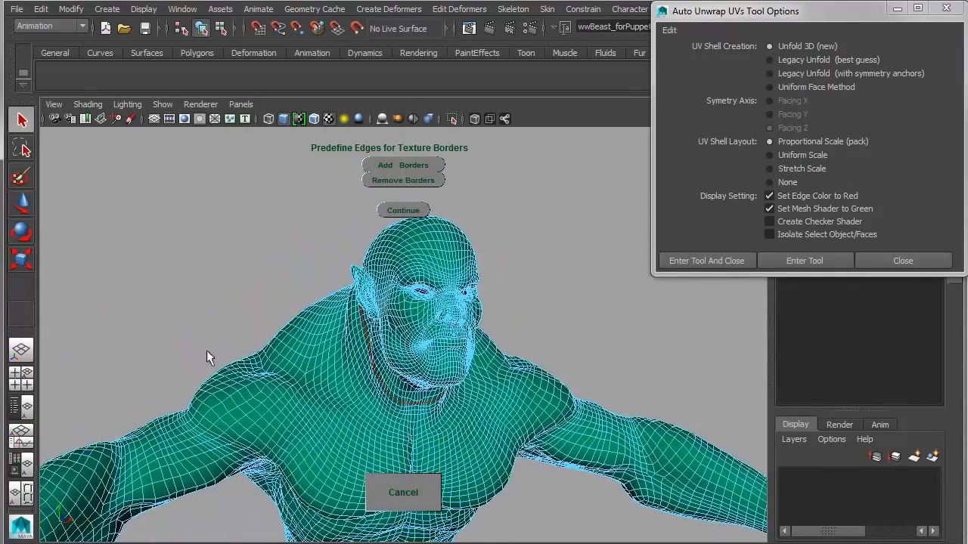
{"action": "right_click_drag", "start_coordinate": [508, 402], "coordinate": [378, 368], "text": "alt"}
{"action": "middle_click_drag", "start_coordinate": [456, 434], "coordinate": [443, 335], "text": "alt"}
{"action": "right_click_drag", "start_coordinate": [443, 335], "coordinate": [389, 360], "text": "alt"}
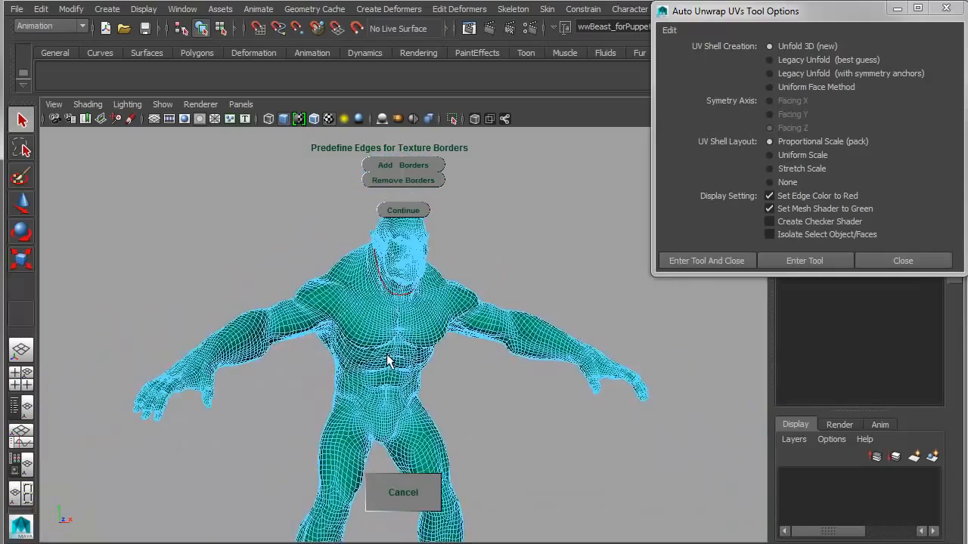
{"action": "middle_click_drag", "start_coordinate": [388, 361], "coordinate": [377, 295], "text": "alt"}
{"action": "left_click", "coordinate": [222, 198]}
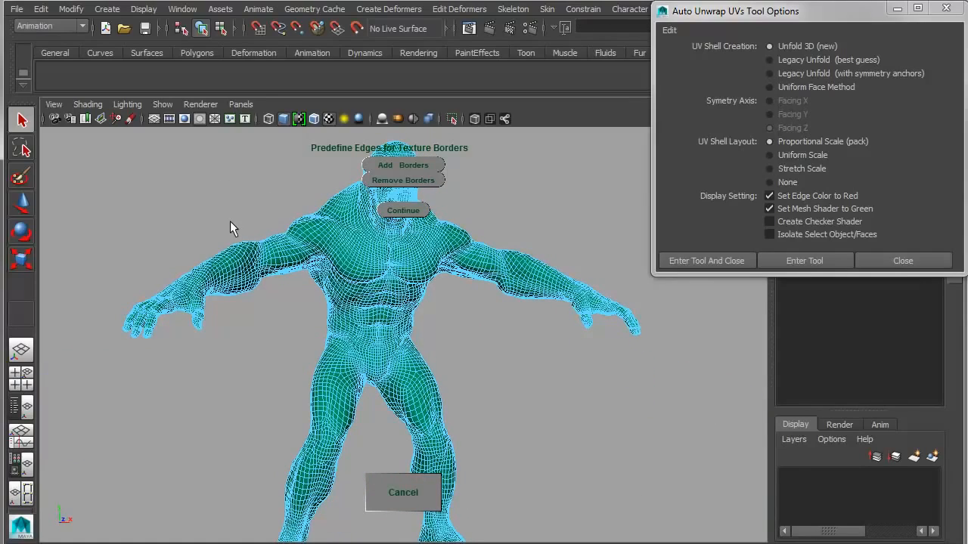
Select the edges stored in the quick select set Edges5 and add them as texture borders
{"action": "left_click", "coordinate": [16, 9]}
{"action": "mouse_move", "coordinate": [41, 9]}
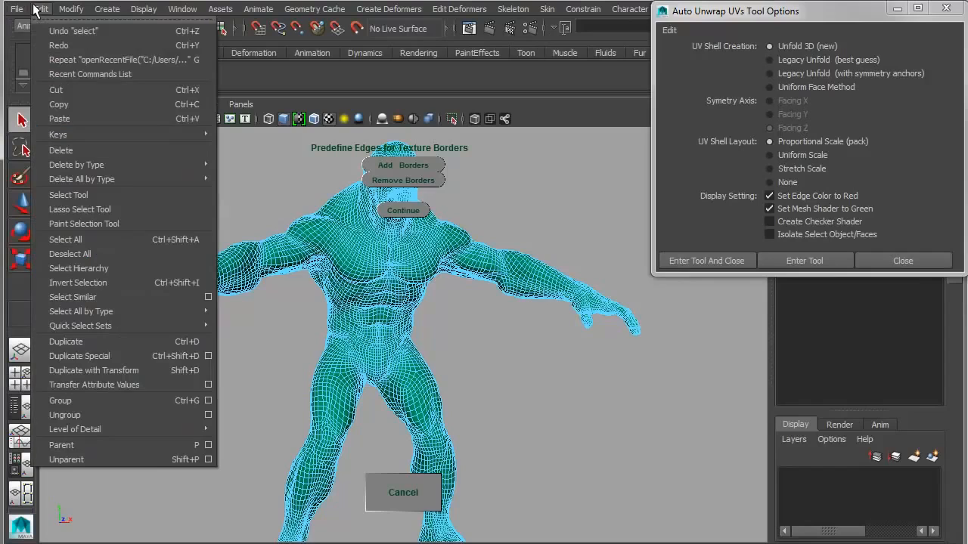
{"action": "mouse_move", "coordinate": [113, 326]}
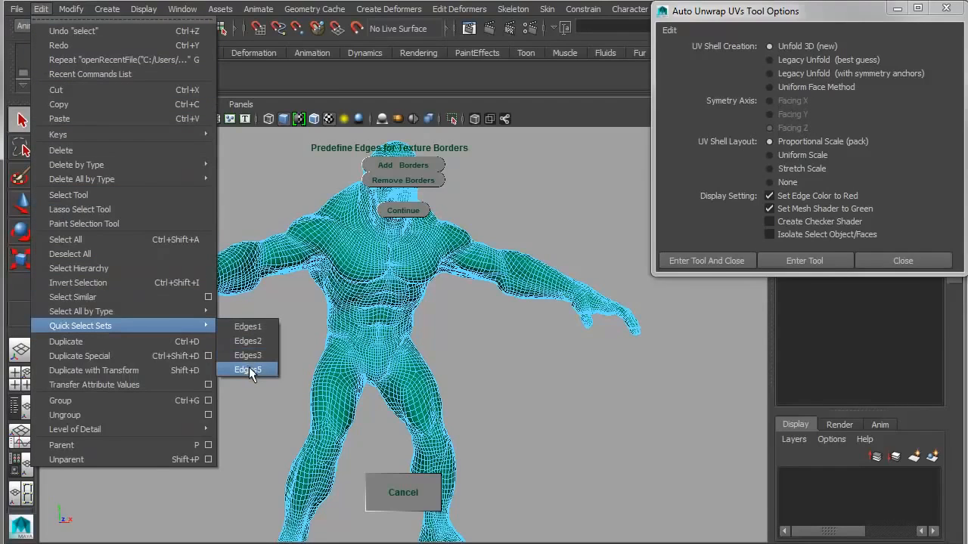
{"action": "left_click", "coordinate": [249, 369]}
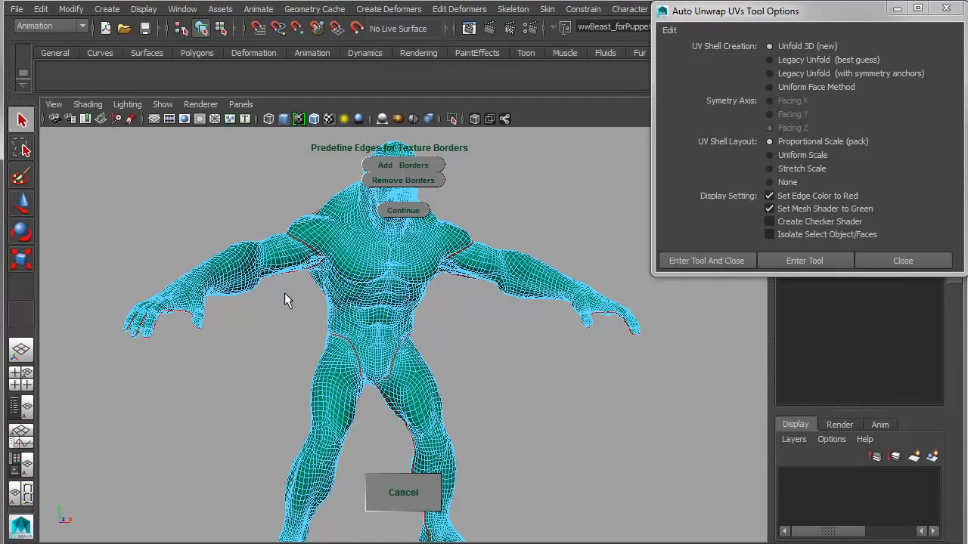
{"action": "left_click", "coordinate": [421, 166]}
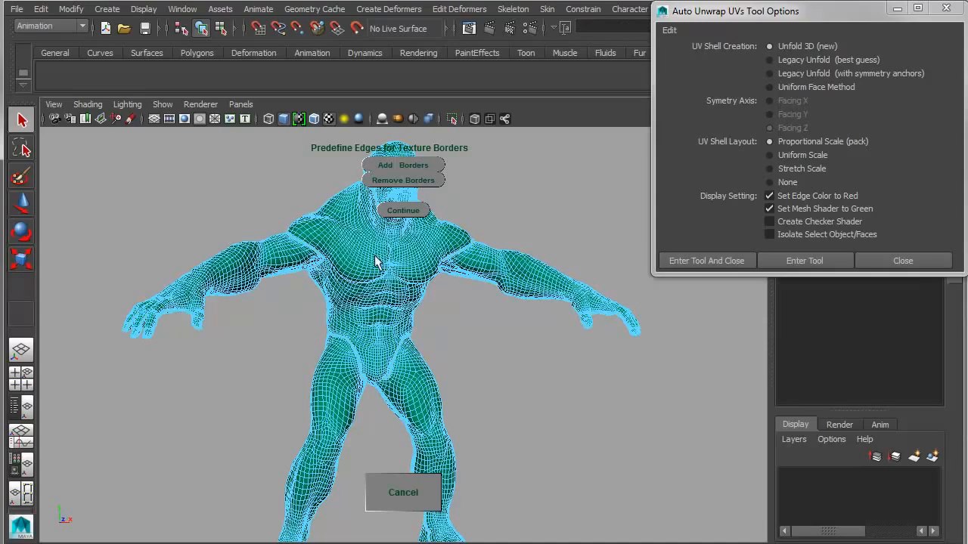
Put the beast mesh back into edge component mode so the defined texture borders are displayed
{"action": "left_click_drag", "start_coordinate": [378, 259], "coordinate": [328, 309], "text": "alt"}
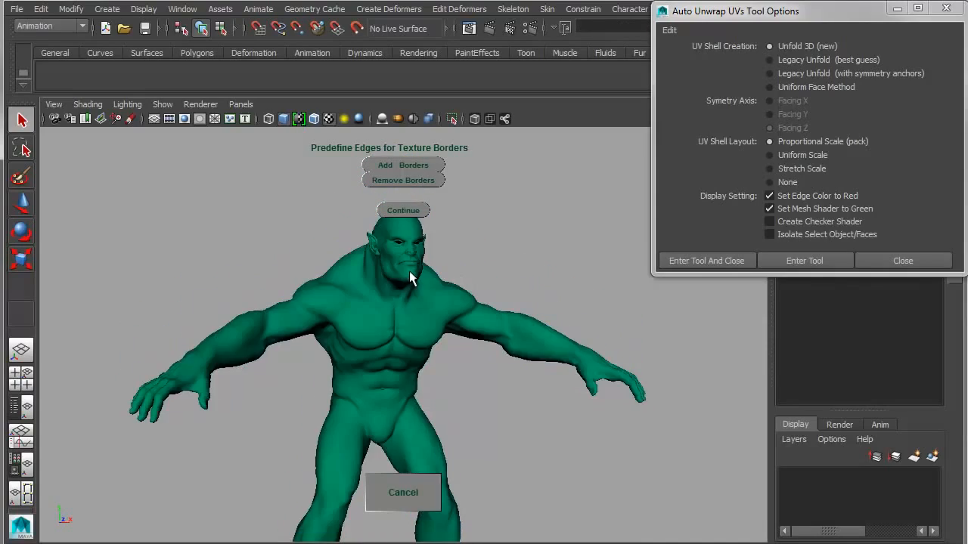
{"action": "left_click", "coordinate": [398, 299]}
{"action": "right_click_drag", "start_coordinate": [281, 328], "coordinate": [366, 180], "text": "alt"}
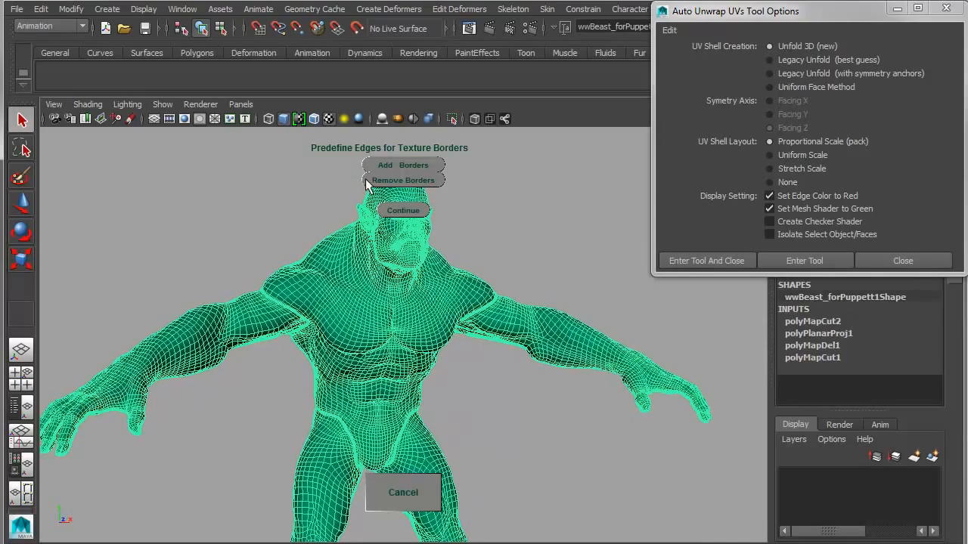
{"action": "left_click", "coordinate": [311, 165]}
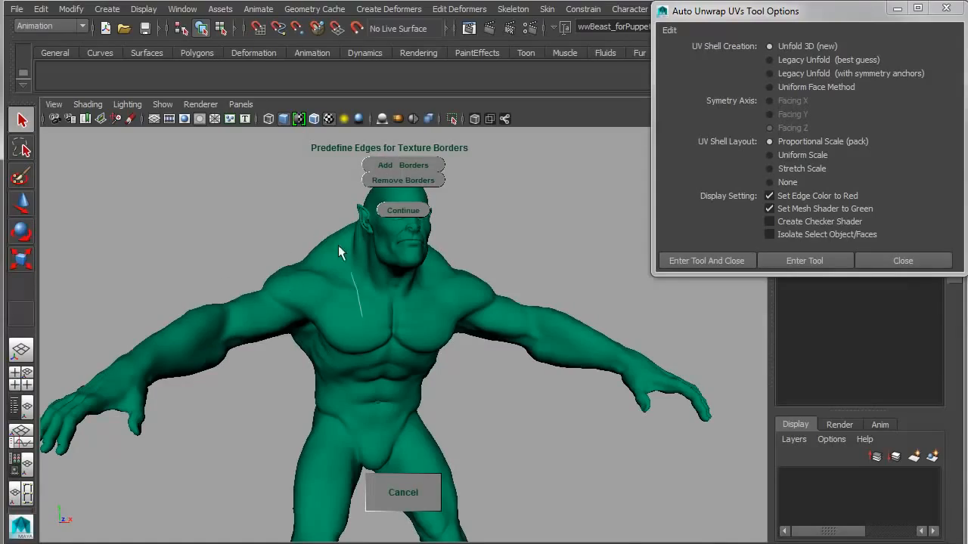
{"action": "right_click_drag", "start_coordinate": [362, 316], "coordinate": [338, 245]}
Examine the texture borders on the beast's head, back, shoulders, arms and hands from several angles
{"action": "left_click_drag", "start_coordinate": [248, 307], "coordinate": [439, 337], "text": "alt"}
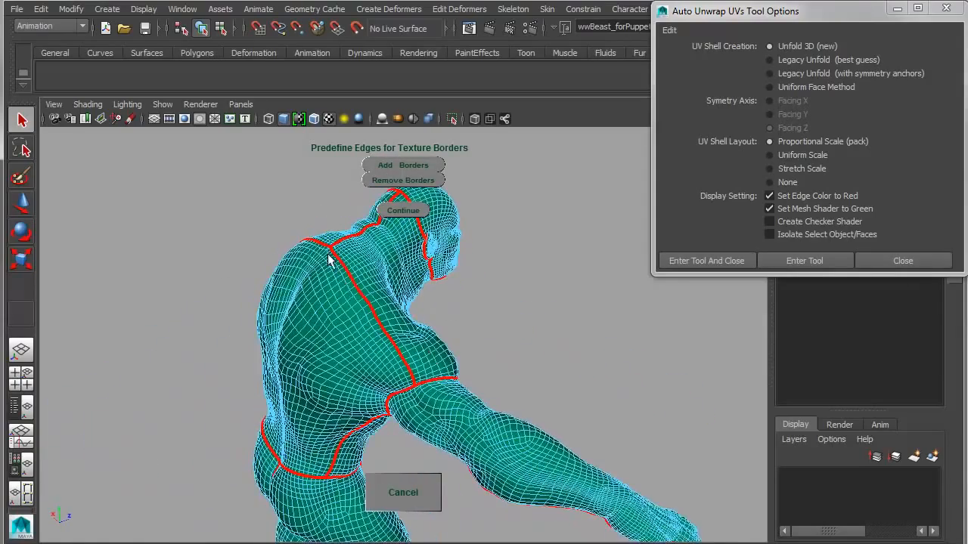
{"action": "left_click_drag", "start_coordinate": [329, 259], "coordinate": [329, 305], "text": "alt"}
{"action": "left_click_drag", "start_coordinate": [403, 397], "coordinate": [322, 337], "text": "alt"}
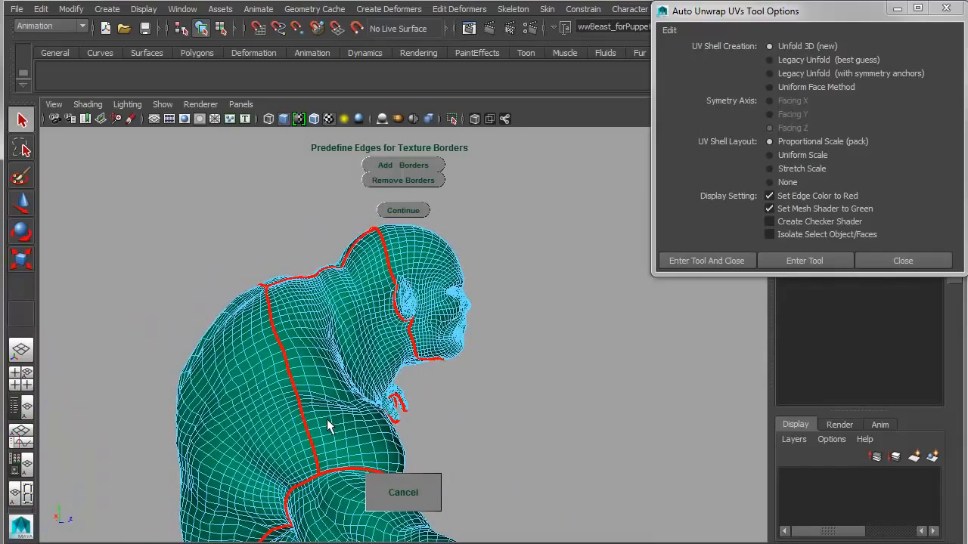
{"action": "left_click_drag", "start_coordinate": [382, 412], "coordinate": [338, 278], "text": "alt"}
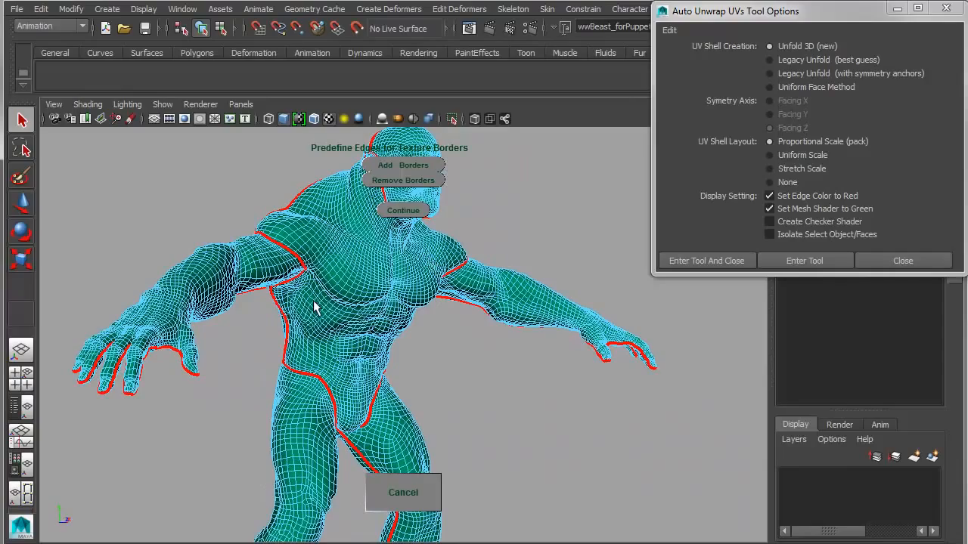
{"action": "left_click_drag", "start_coordinate": [287, 347], "coordinate": [250, 248], "text": "alt"}
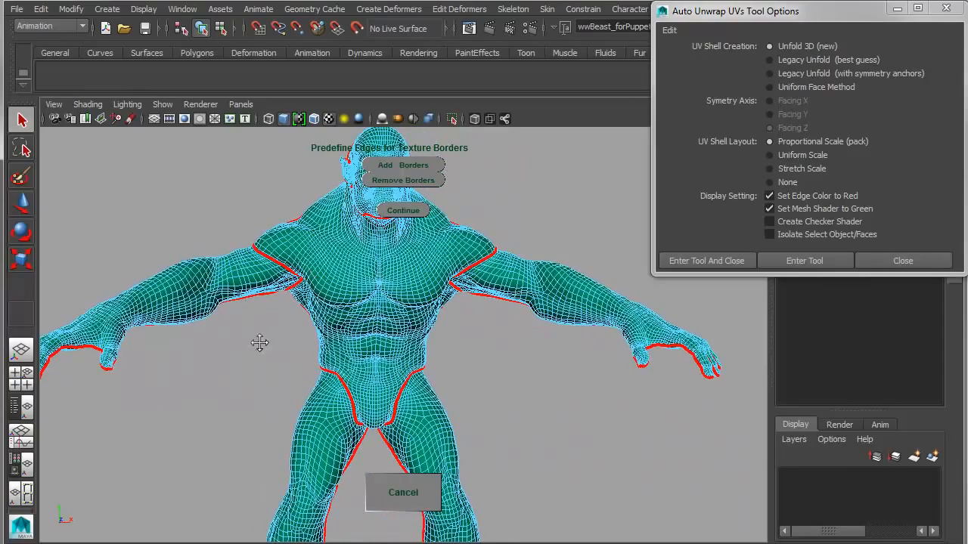
{"action": "left_click_drag", "start_coordinate": [257, 341], "coordinate": [367, 340], "text": "alt"}
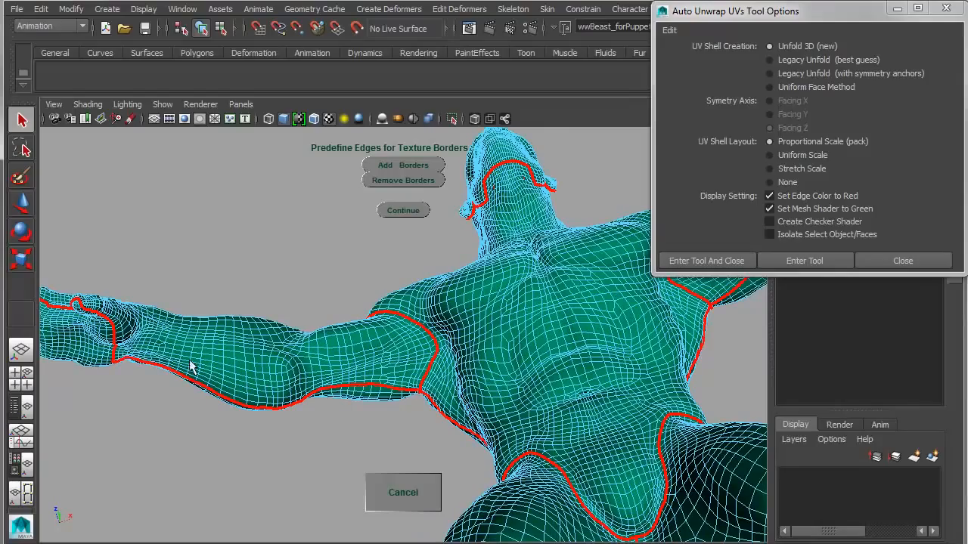
{"action": "left_click_drag", "start_coordinate": [238, 366], "coordinate": [340, 390], "text": "alt"}
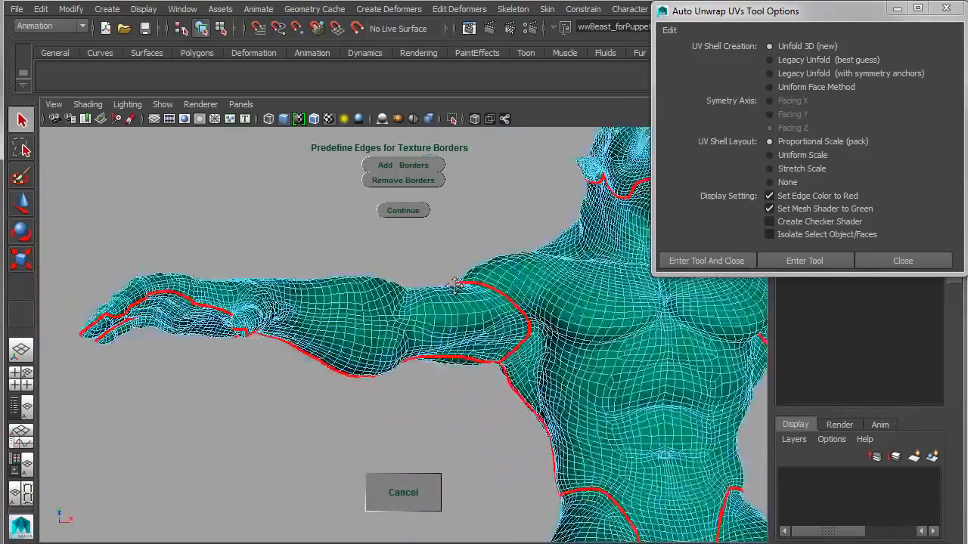
Examine the texture borders around the pelvis, along the inner legs and on the feet, and over the whole body
{"action": "middle_click_drag", "start_coordinate": [665, 499], "coordinate": [539, 359], "text": "alt"}
{"action": "right_click_drag", "start_coordinate": [539, 358], "coordinate": [375, 302], "text": "alt"}
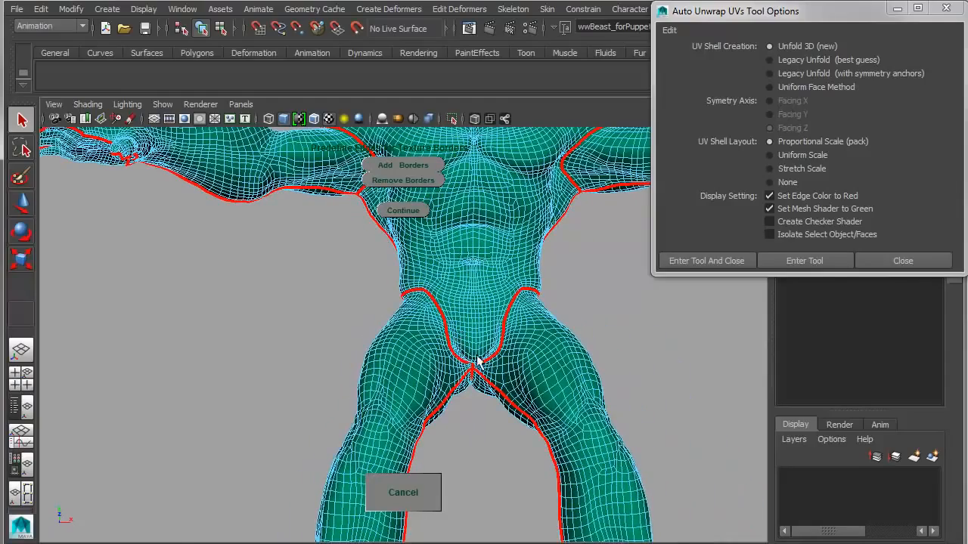
{"action": "left_click_drag", "start_coordinate": [529, 431], "coordinate": [339, 279], "text": "alt"}
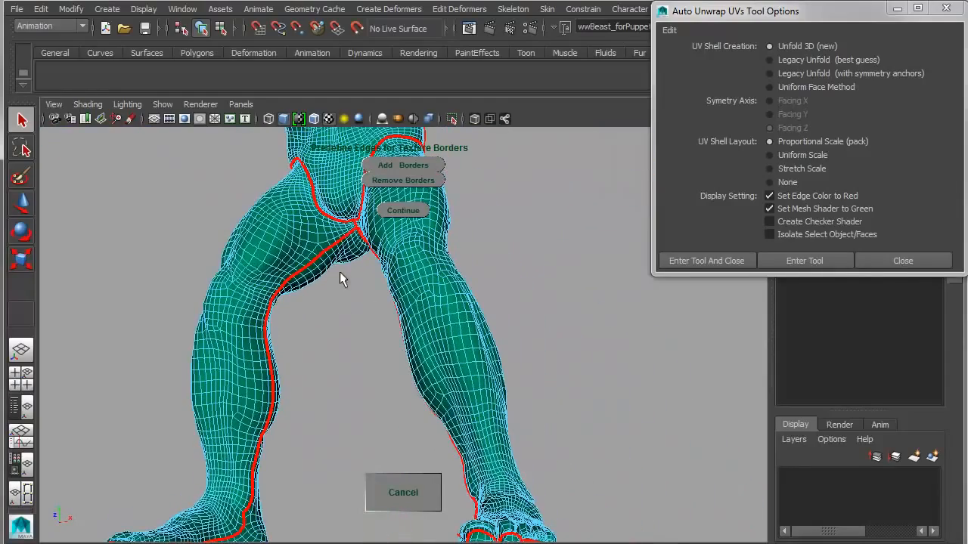
{"action": "middle_click_drag", "start_coordinate": [308, 422], "coordinate": [374, 330], "text": "alt"}
{"action": "left_click_drag", "start_coordinate": [303, 356], "coordinate": [458, 306], "text": "alt"}
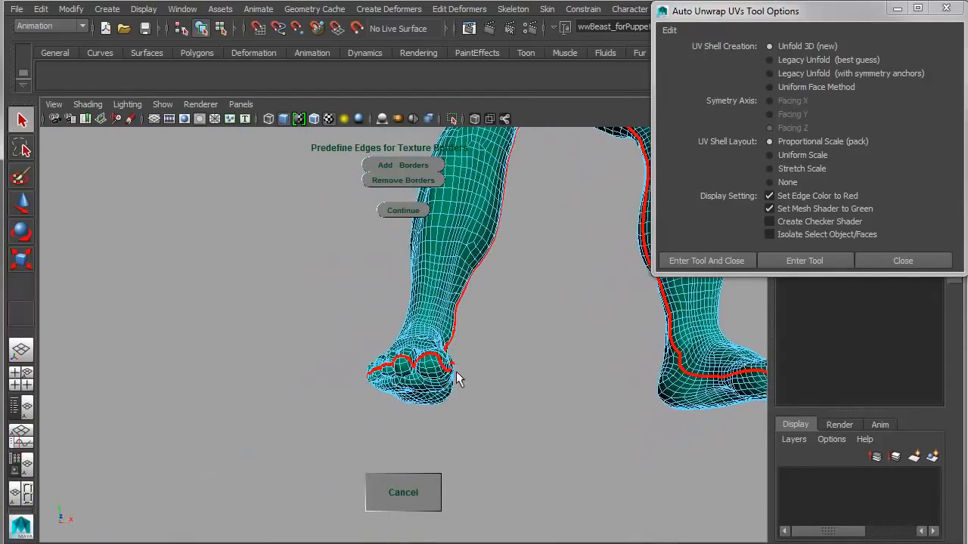
{"action": "left_click_drag", "start_coordinate": [374, 372], "coordinate": [542, 389], "text": "alt"}
{"action": "right_click_drag", "start_coordinate": [550, 378], "coordinate": [337, 337], "text": "alt"}
{"action": "middle_click_drag", "start_coordinate": [337, 337], "coordinate": [330, 469], "text": "alt"}
{"action": "right_click_drag", "start_coordinate": [536, 333], "coordinate": [452, 334], "text": "alt"}
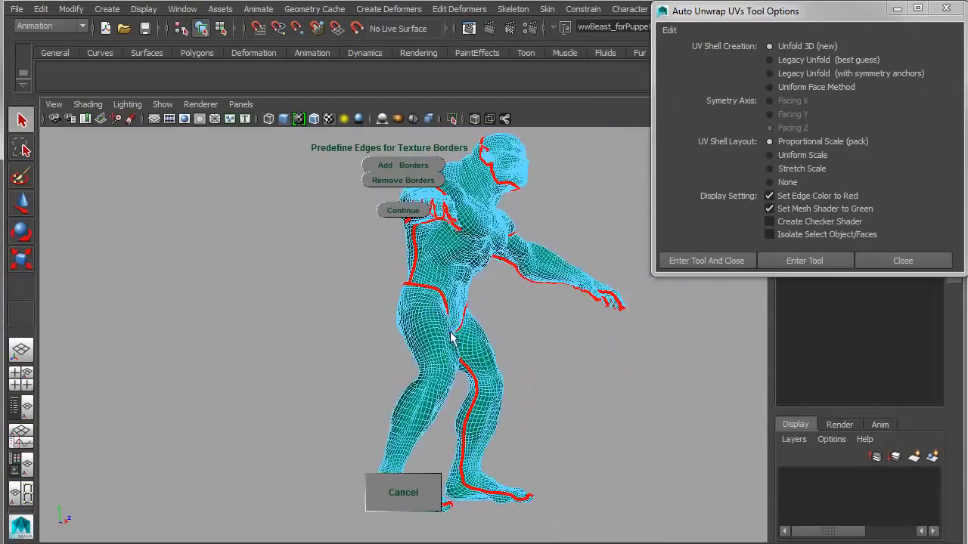
{"action": "middle_click_drag", "start_coordinate": [451, 334], "coordinate": [396, 387], "text": "alt"}
{"action": "left_click_drag", "start_coordinate": [396, 386], "coordinate": [317, 385], "text": "alt"}
{"action": "middle_click_drag", "start_coordinate": [482, 385], "coordinate": [427, 415], "text": "alt"}
{"action": "right_click_drag", "start_coordinate": [469, 390], "coordinate": [415, 388], "text": "alt"}
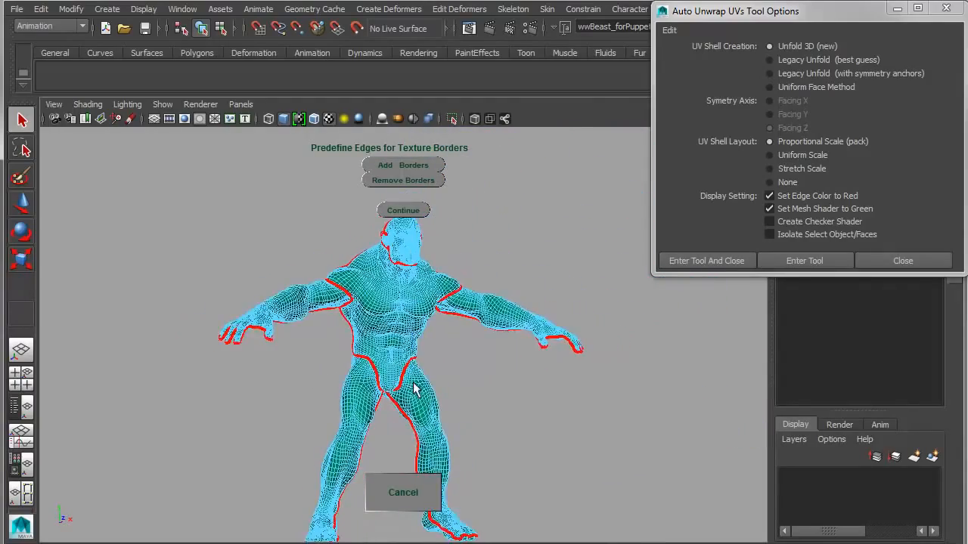
Show the UV editor beside the perspective view and continue the tool to unwrap the beast along the defined texture borders
{"action": "middle_click_drag", "start_coordinate": [416, 389], "coordinate": [428, 352], "text": "alt"}
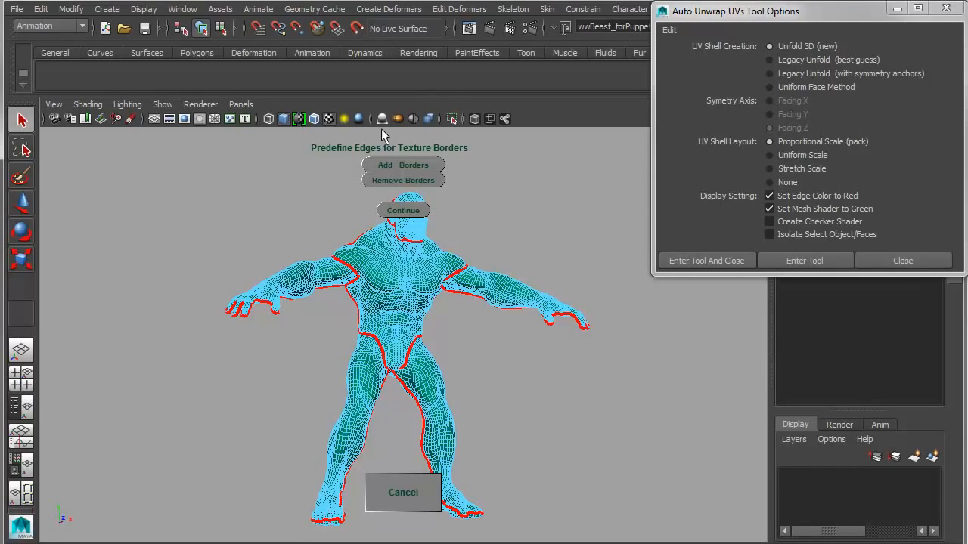
{"action": "left_click", "coordinate": [18, 499]}
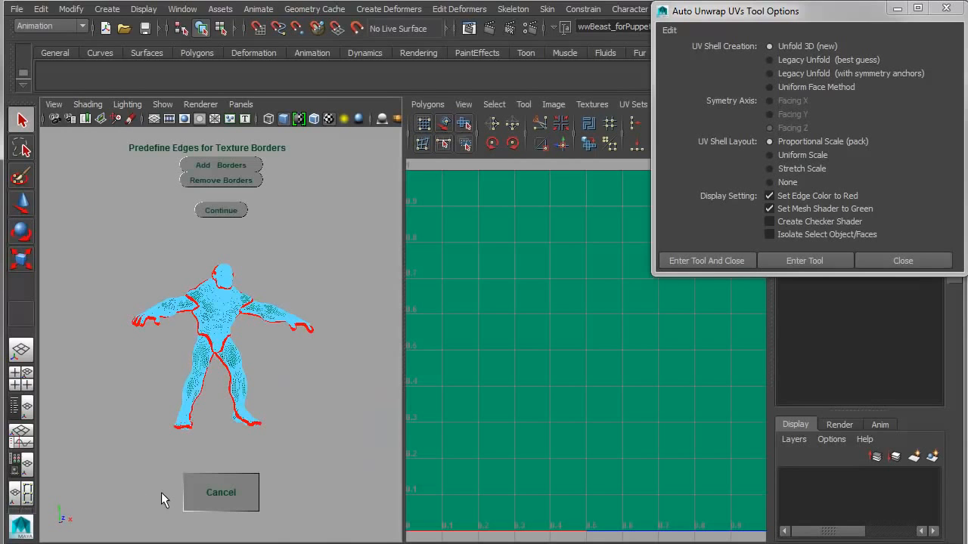
{"action": "left_click", "coordinate": [221, 211]}
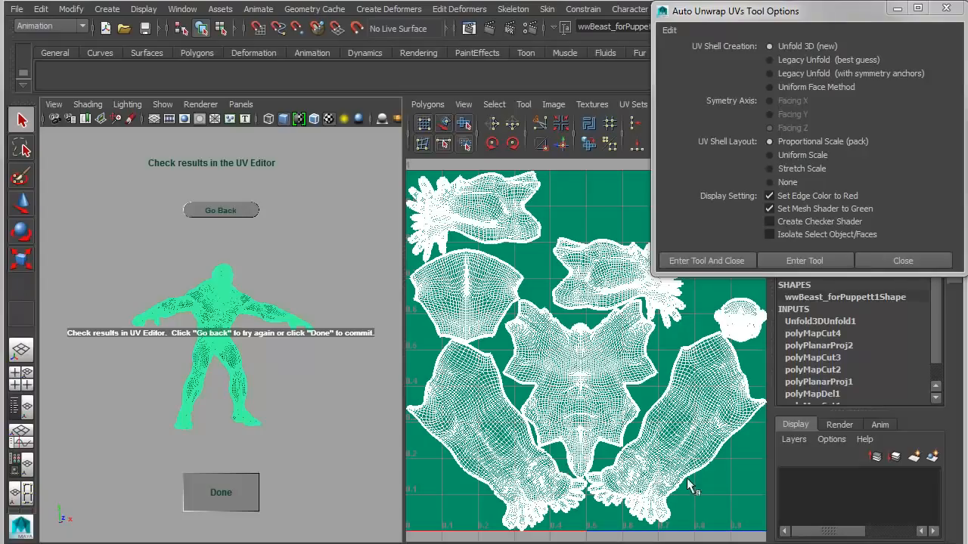
Examine the unwrapped torso, leg and foot shells up close in an enlarged UV editor
{"action": "key", "text": "space"}
{"action": "right_click_drag", "start_coordinate": [605, 456], "coordinate": [582, 497], "text": "alt"}
{"action": "middle_click_drag", "start_coordinate": [582, 497], "coordinate": [608, 373], "text": "alt"}
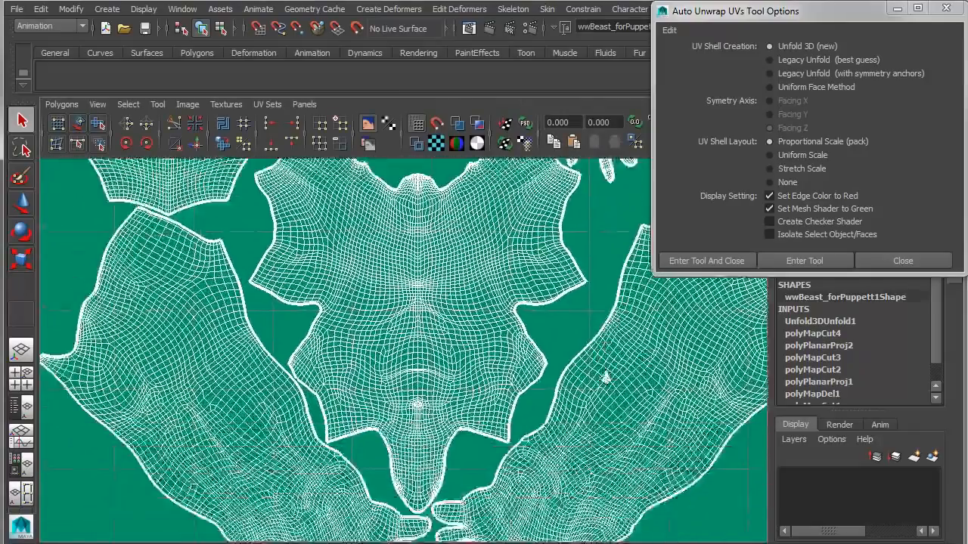
{"action": "right_click_drag", "start_coordinate": [607, 374], "coordinate": [749, 386], "text": "alt"}
{"action": "middle_click_drag", "start_coordinate": [349, 355], "coordinate": [345, 224], "text": "alt"}
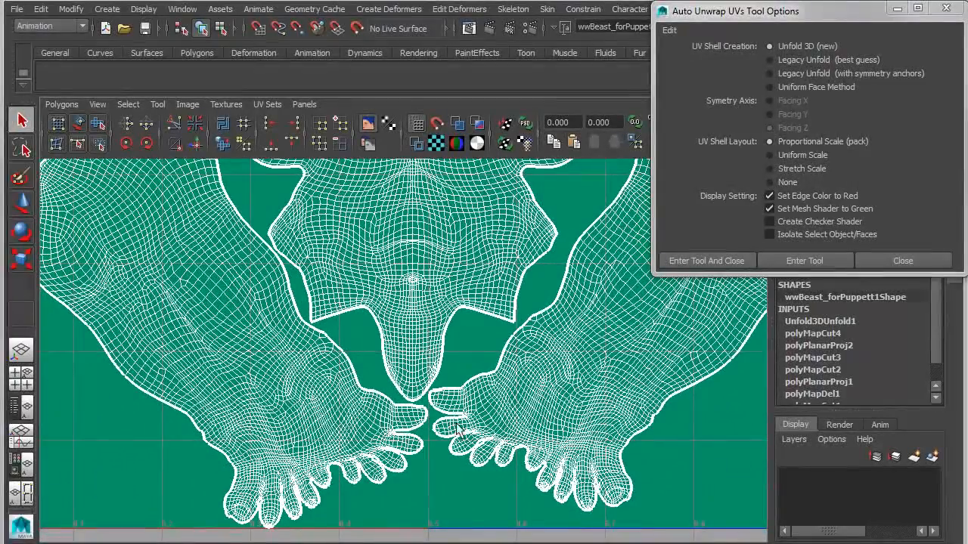
{"action": "middle_click_drag", "start_coordinate": [496, 461], "coordinate": [478, 404], "text": "alt"}
{"action": "middle_click_drag", "start_coordinate": [463, 438], "coordinate": [455, 439], "text": "alt"}
Examine the head and hand UV shells up close, review the whole layout, and return to the two-pane view
{"action": "middle_click_drag", "start_coordinate": [564, 242], "coordinate": [542, 463], "text": "alt"}
{"action": "right_click_drag", "start_coordinate": [510, 333], "coordinate": [464, 323], "text": "alt"}
{"action": "middle_click_drag", "start_coordinate": [464, 322], "coordinate": [405, 507], "text": "alt"}
{"action": "middle_click_drag", "start_coordinate": [316, 329], "coordinate": [90, 360], "text": "alt"}
{"action": "middle_click_drag", "start_coordinate": [410, 420], "coordinate": [359, 321], "text": "alt"}
{"action": "right_click_drag", "start_coordinate": [360, 321], "coordinate": [758, 411], "text": "alt"}
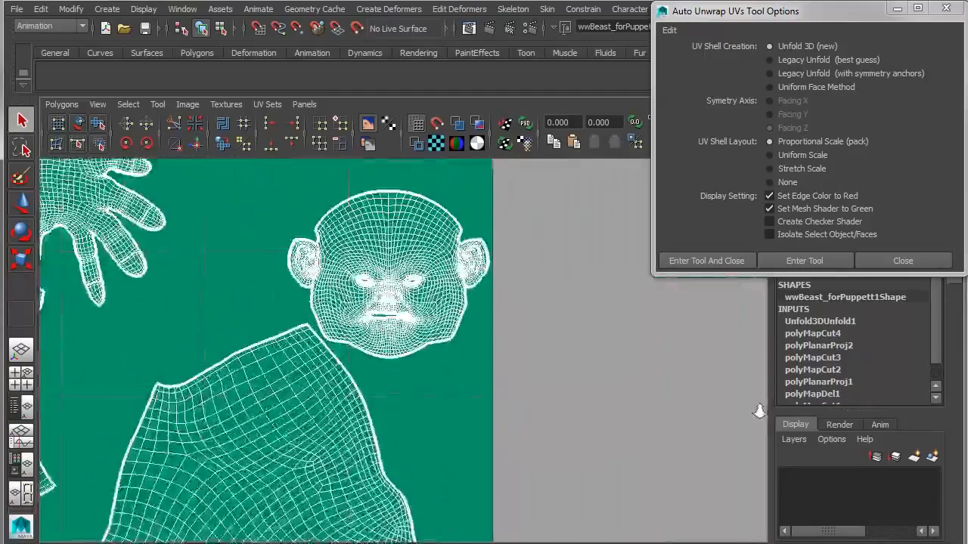
{"action": "right_click_drag", "start_coordinate": [336, 378], "coordinate": [50, 360], "text": "alt"}
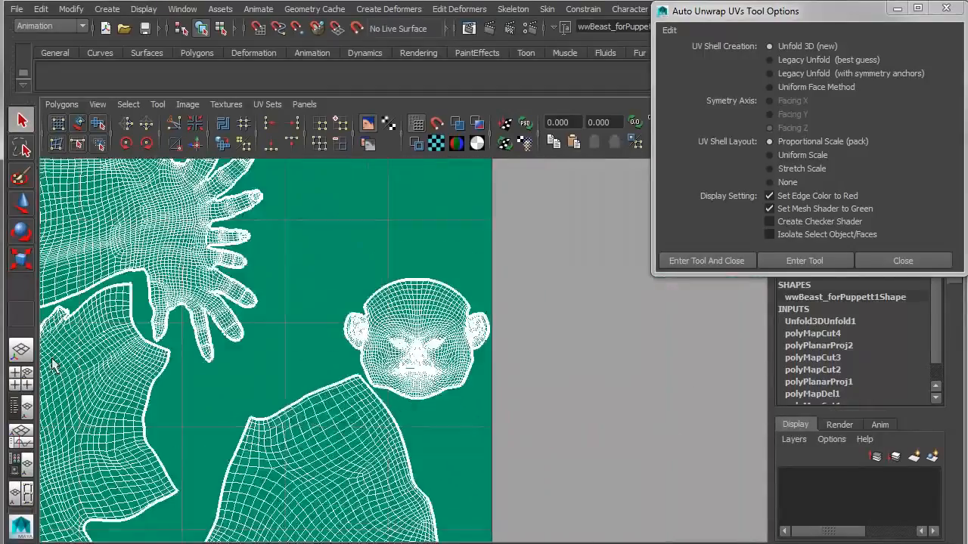
{"action": "right_click_drag", "start_coordinate": [346, 413], "coordinate": [102, 386], "text": "alt"}
{"action": "middle_click_drag", "start_coordinate": [132, 391], "coordinate": [520, 350], "text": "alt"}
{"action": "right_click_drag", "start_coordinate": [520, 350], "coordinate": [247, 370], "text": "alt"}
{"action": "middle_click_drag", "start_coordinate": [294, 384], "coordinate": [259, 367], "text": "alt"}
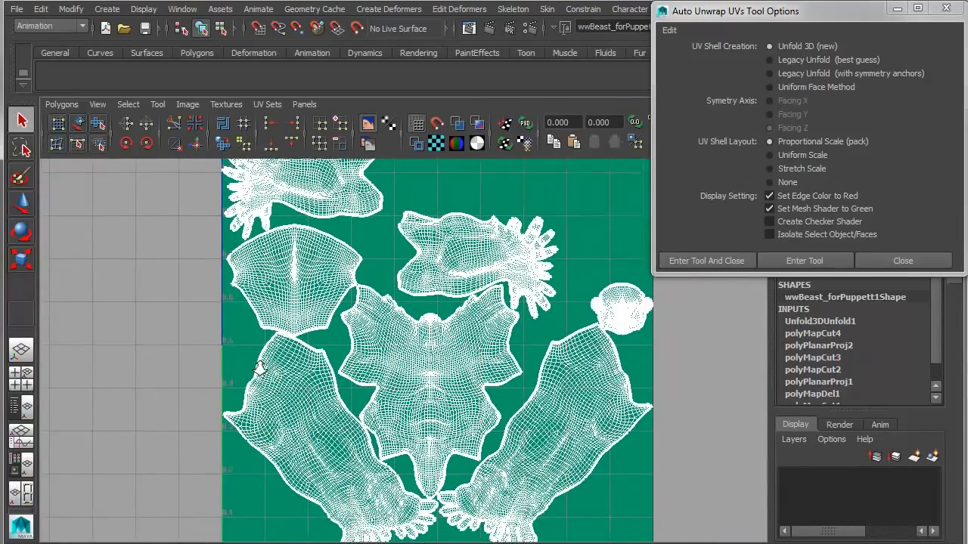
{"action": "right_click_drag", "start_coordinate": [259, 368], "coordinate": [164, 371], "text": "alt"}
{"action": "key", "text": "space"}
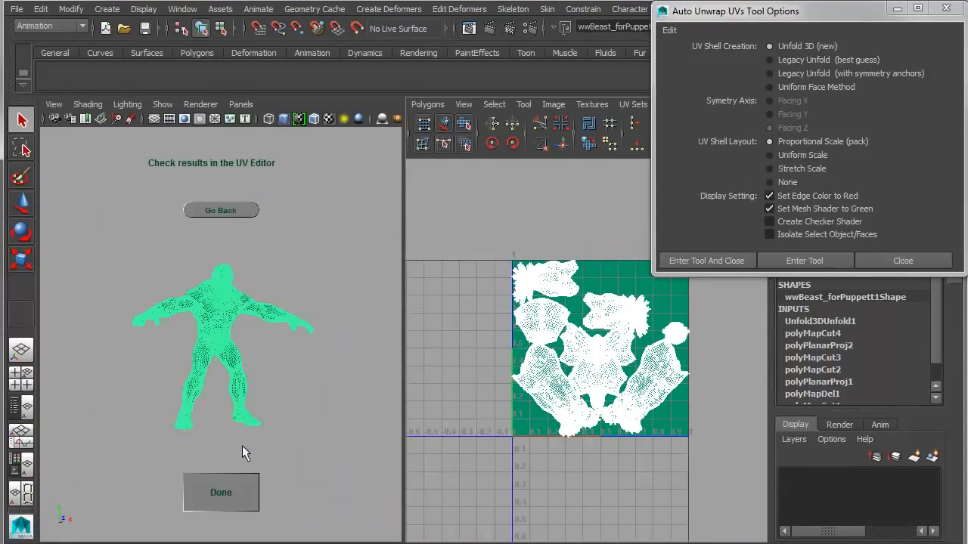
Commit the unwrap result and move the Auto Unwrap UVs Tool Options window off the workspace
{"action": "left_click", "coordinate": [223, 484]}
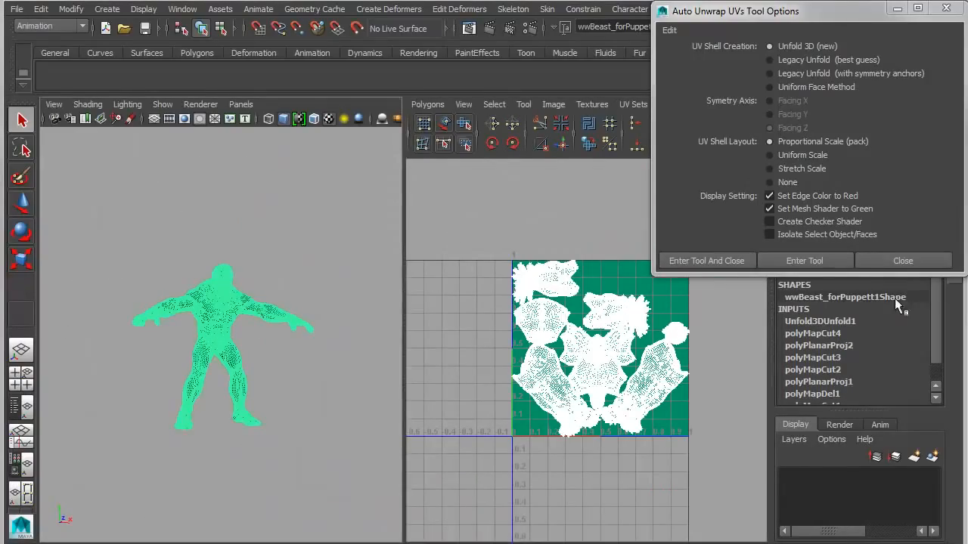
{"action": "left_click_drag", "start_coordinate": [715, 10], "coordinate": [967, 227]}
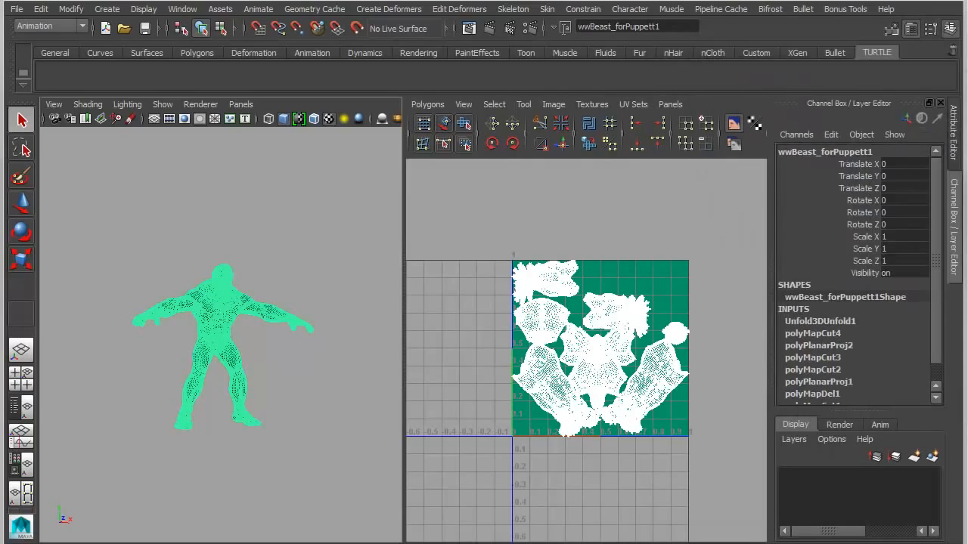
{"action": "scroll", "coordinate": [582, 348], "scroll_direction": "up", "scroll_amount": 2}
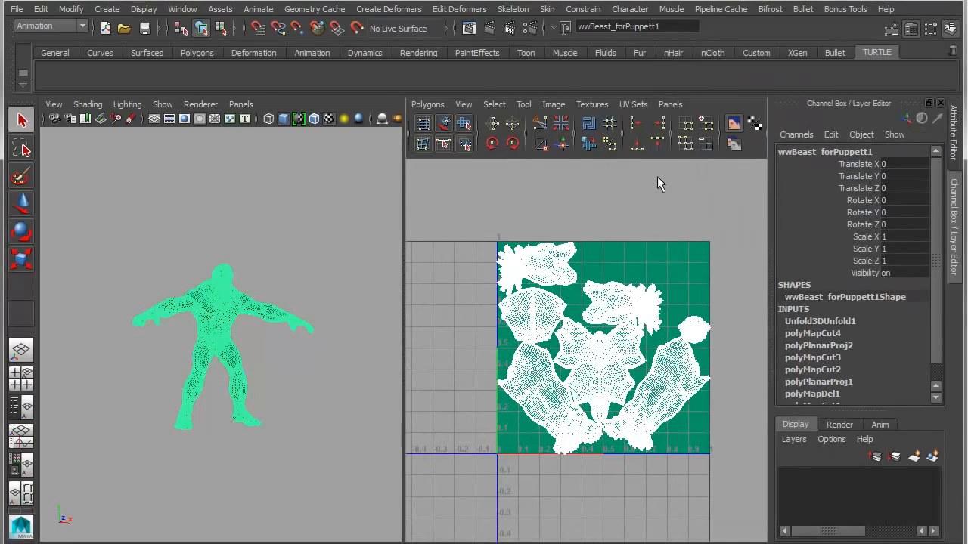
Display the UV distortion shading for the beast and turn off selection highlighting in the perspective view
{"action": "left_click", "coordinate": [623, 131]}
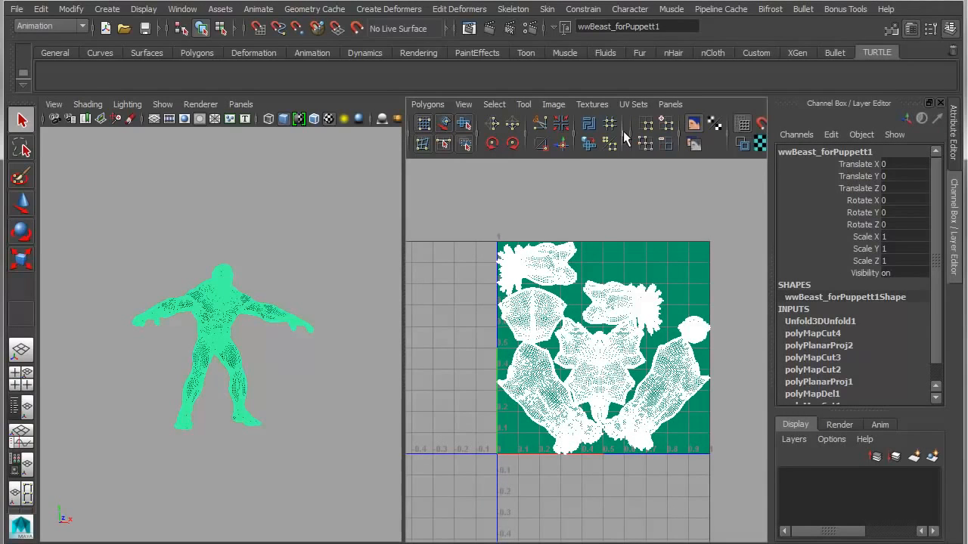
{"action": "left_click", "coordinate": [579, 138]}
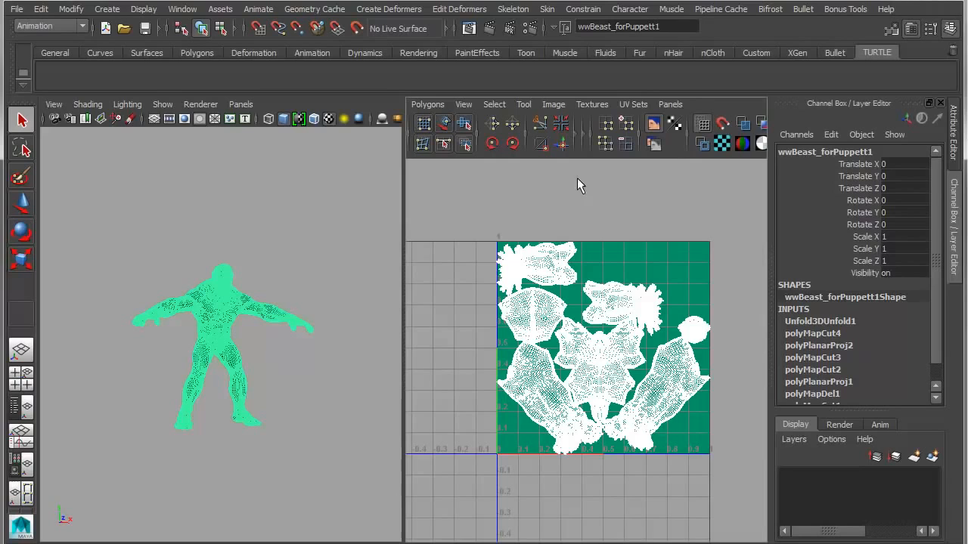
{"action": "left_click", "coordinate": [762, 124]}
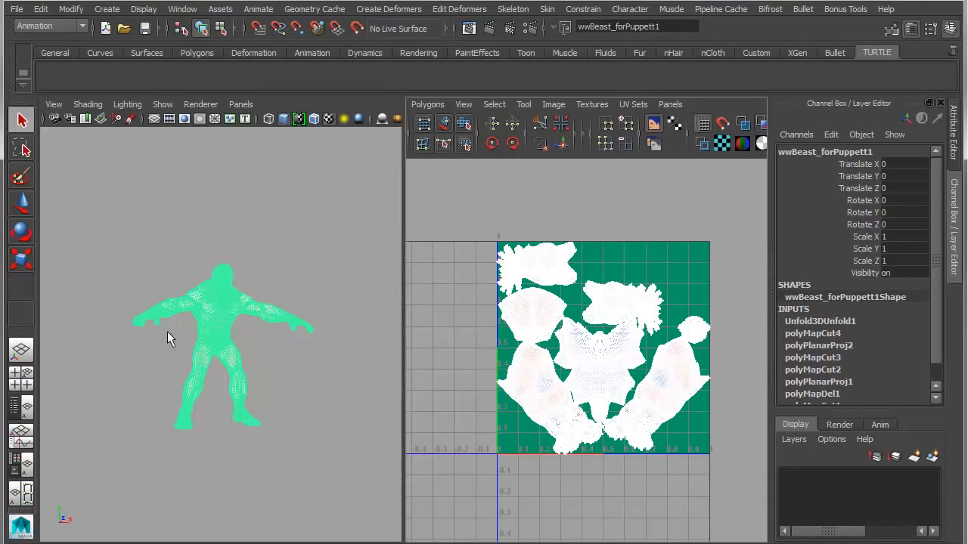
{"action": "left_click", "coordinate": [163, 104]}
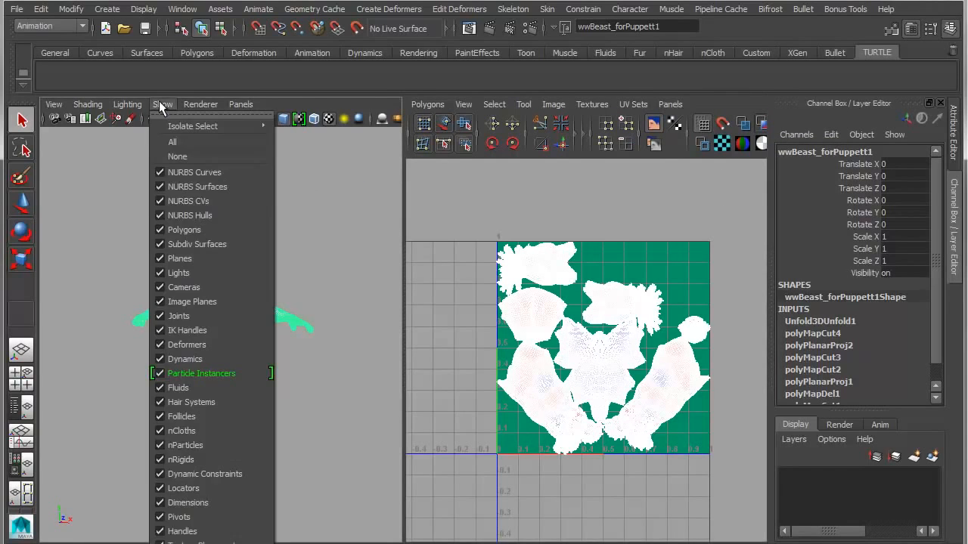
{"action": "left_click", "coordinate": [195, 542]}
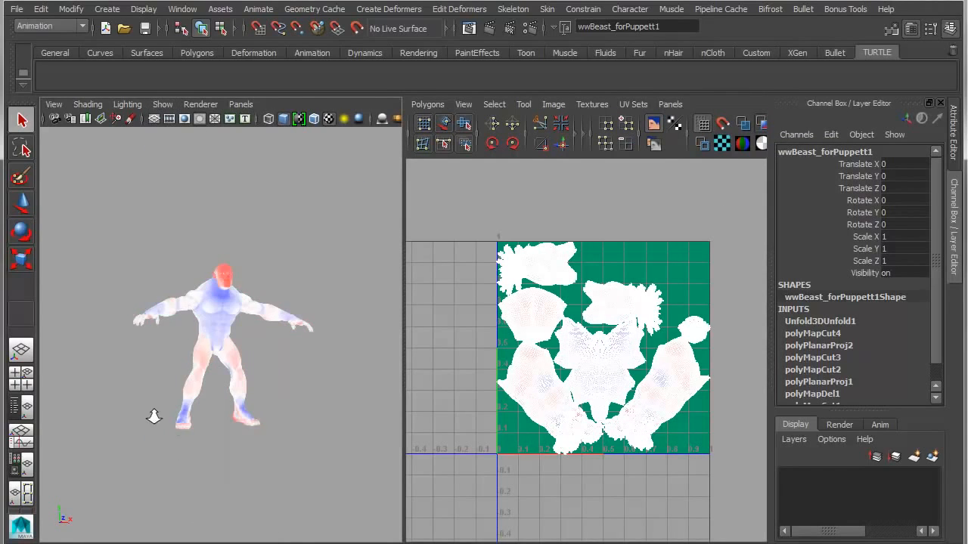
Examine the distortion colours over the beast's whole body, head and chest in the perspective view
{"action": "mouse_move", "coordinate": [154, 417]}
{"action": "right_mouse_down", "text": "alt"}
{"action": "mouse_move", "coordinate": [318, 434]}
{"action": "mouse_move", "coordinate": [227, 422]}
{"action": "mouse_move", "coordinate": [283, 406]}
{"action": "mouse_move", "coordinate": [310, 354]}
{"action": "right_mouse_up", "text": "alt"}
{"action": "key", "text": "space"}
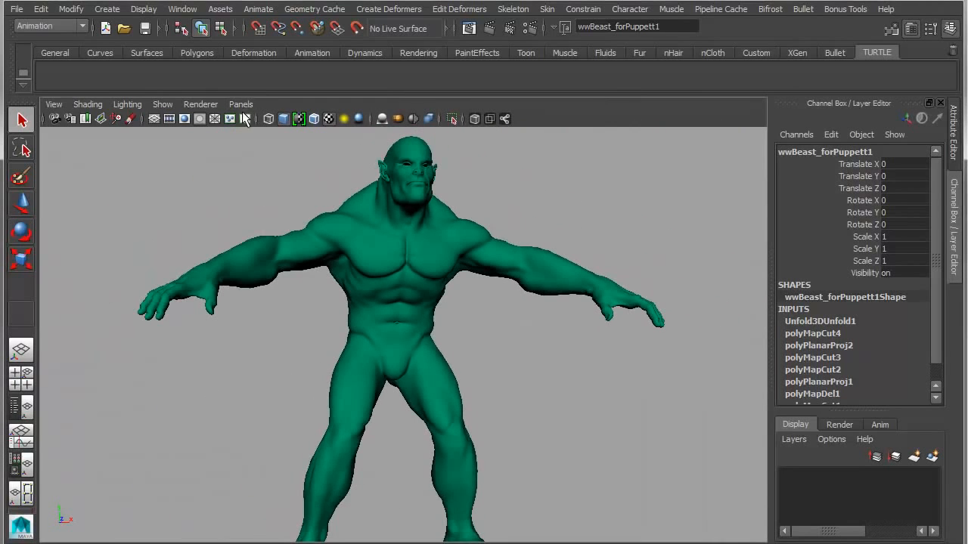
{"action": "key", "text": "space"}
{"action": "right_click_drag", "start_coordinate": [201, 328], "coordinate": [215, 313], "text": "alt"}
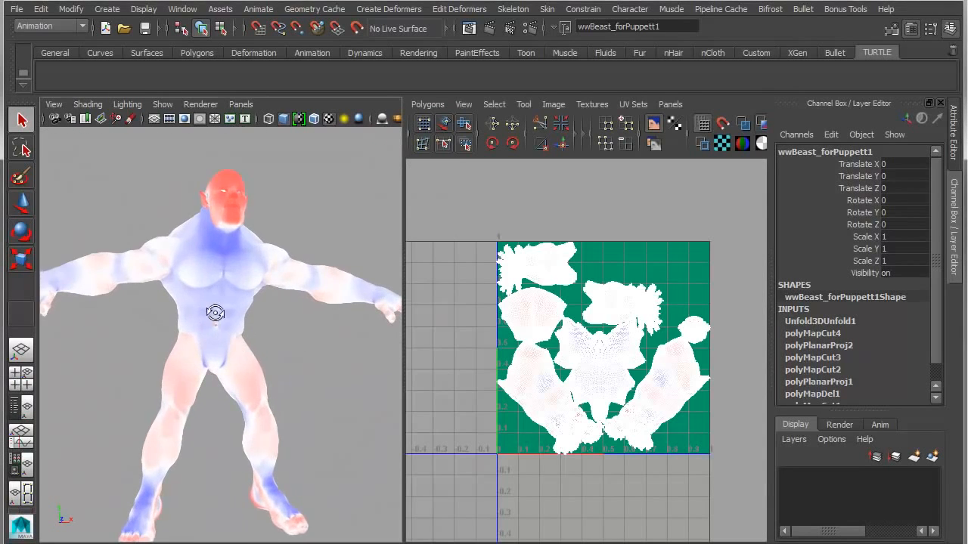
{"action": "left_click_drag", "start_coordinate": [215, 313], "coordinate": [182, 326], "text": "alt"}
{"action": "middle_click_drag", "start_coordinate": [170, 295], "coordinate": [176, 382], "text": "alt"}
{"action": "right_click_drag", "start_coordinate": [175, 383], "coordinate": [272, 383], "text": "alt"}
{"action": "middle_click_drag", "start_coordinate": [272, 383], "coordinate": [232, 401], "text": "alt"}
Select the whole head shell in the UV editor and scale it up to reduce its distortion
{"action": "middle_click_drag", "start_coordinate": [587, 371], "coordinate": [532, 344], "text": "alt"}
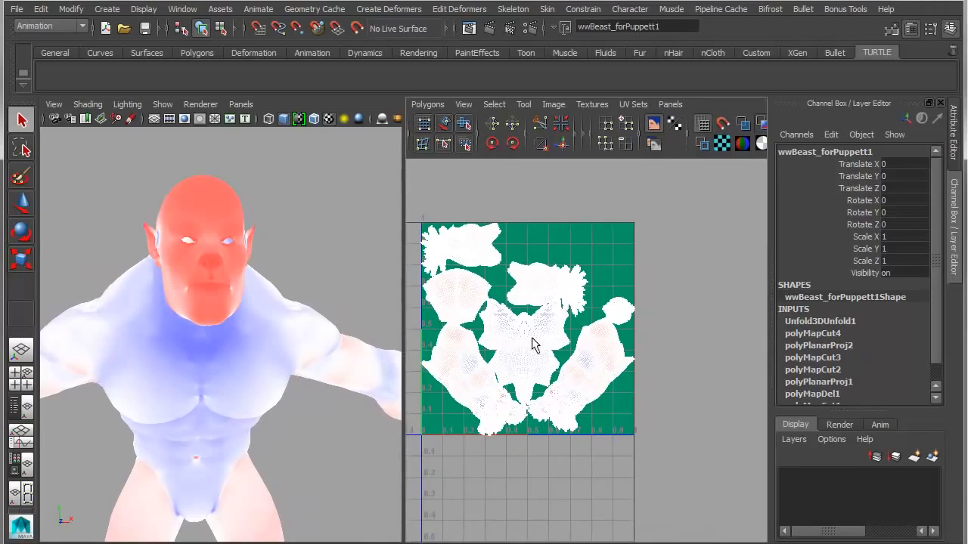
{"action": "right_click_drag", "start_coordinate": [532, 343], "coordinate": [698, 351], "text": "alt"}
{"action": "middle_click_drag", "start_coordinate": [698, 351], "coordinate": [611, 383], "text": "alt"}
{"action": "scroll", "coordinate": [611, 377], "scroll_direction": "up", "scroll_amount": 3}
{"action": "right_click_drag", "start_coordinate": [534, 295], "coordinate": [486, 277]}
{"action": "left_click", "coordinate": [568, 286]}
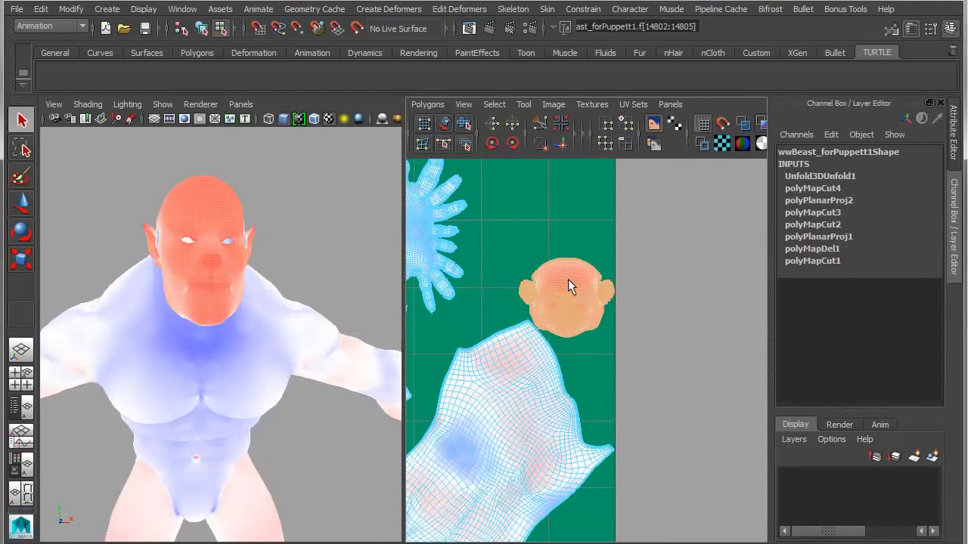
{"action": "key", "text": "e"}
{"action": "key", "text": "r"}
{"action": "left_click_drag", "start_coordinate": [568, 309], "coordinate": [598, 306]}
Select the UV at the centre of the neck on the torso shell and soft-select the surrounding UVs with a wide falloff
{"action": "middle_click_drag", "start_coordinate": [475, 385], "coordinate": [600, 339], "text": "alt"}
{"action": "right_click_drag", "start_coordinate": [443, 444], "coordinate": [761, 467], "text": "alt"}
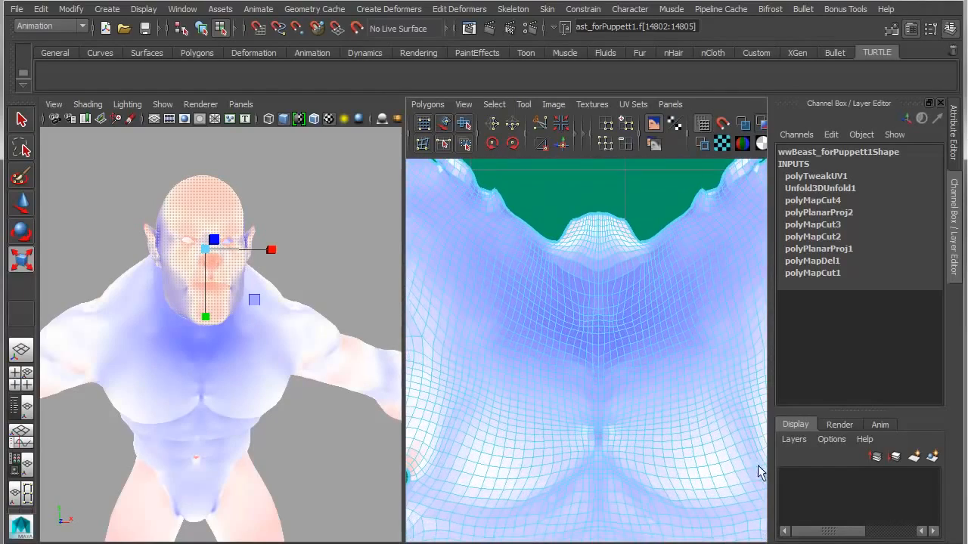
{"action": "left_click", "coordinate": [597, 322]}
{"action": "right_click_drag", "start_coordinate": [597, 322], "coordinate": [631, 319]}
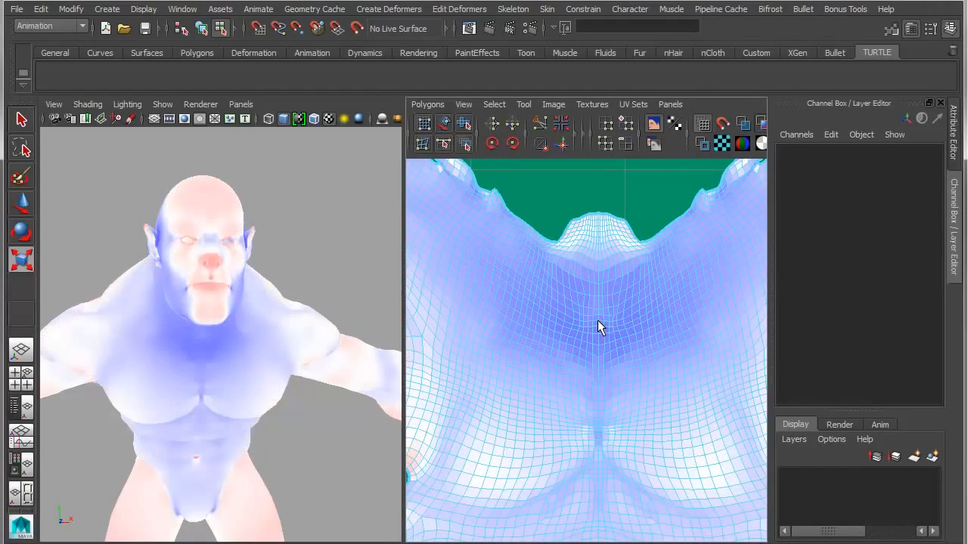
{"action": "left_click", "coordinate": [597, 327]}
{"action": "middle_click_drag", "start_coordinate": [591, 412], "coordinate": [579, 420], "text": "alt"}
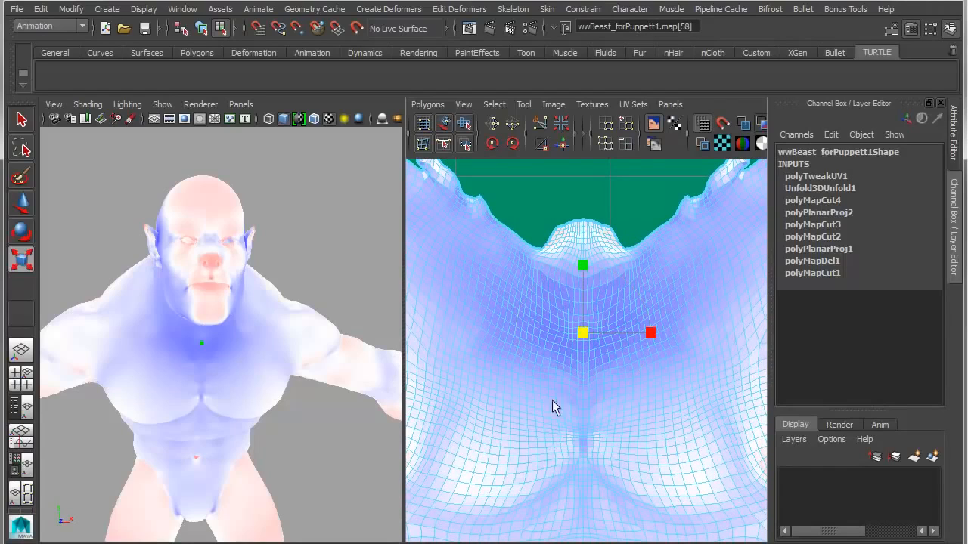
{"action": "key", "text": "b"}
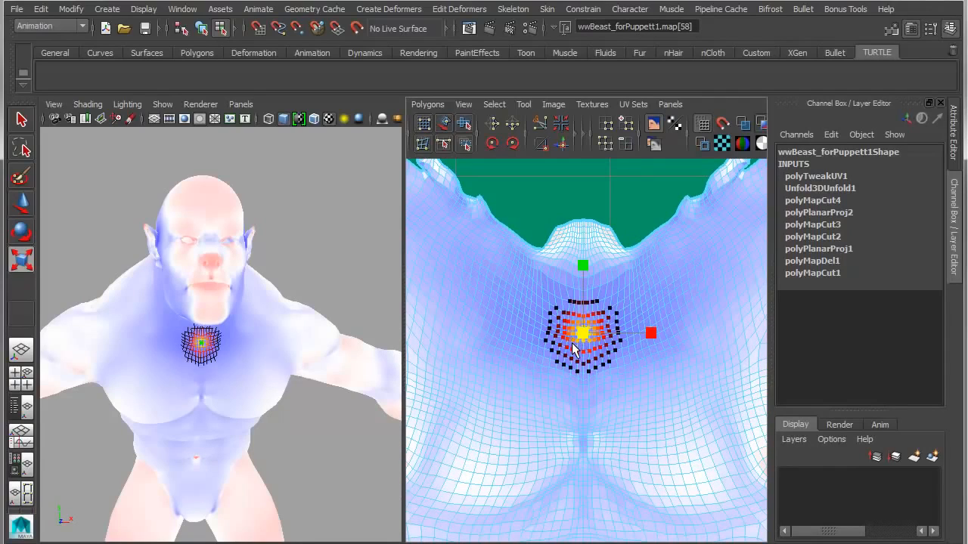
{"action": "mouse_move", "coordinate": [572, 348]}
{"action": "middle_mouse_down"}
{"action": "mouse_move", "coordinate": [598, 337]}
{"action": "mouse_move", "coordinate": [583, 340]}
{"action": "middle_mouse_up"}
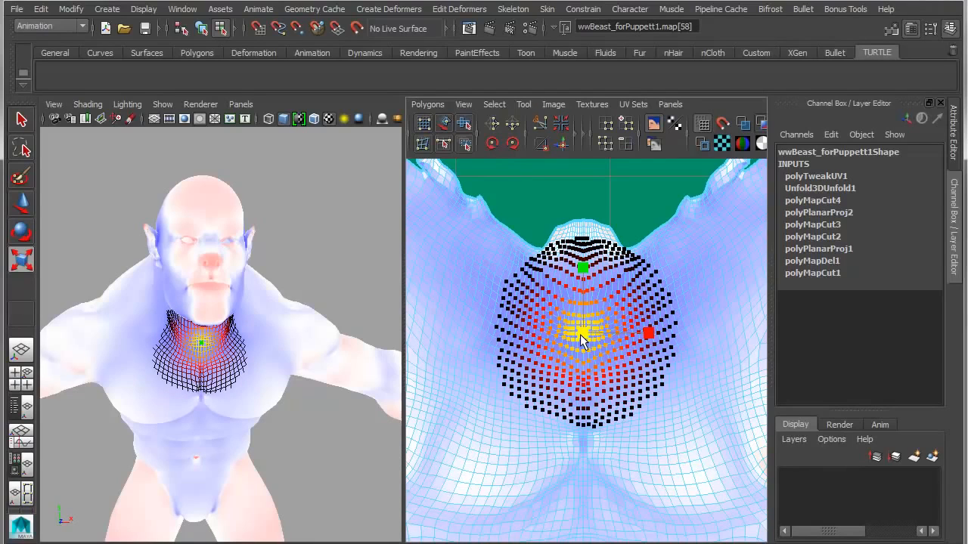
Scale up the soft-selected neck UVs and clear the selection
{"action": "key", "text": "b"}
{"action": "mouse_move", "coordinate": [586, 343]}
{"action": "left_mouse_down"}
{"action": "mouse_move", "coordinate": [639, 336]}
{"action": "mouse_move", "coordinate": [574, 335]}
{"action": "left_mouse_up"}
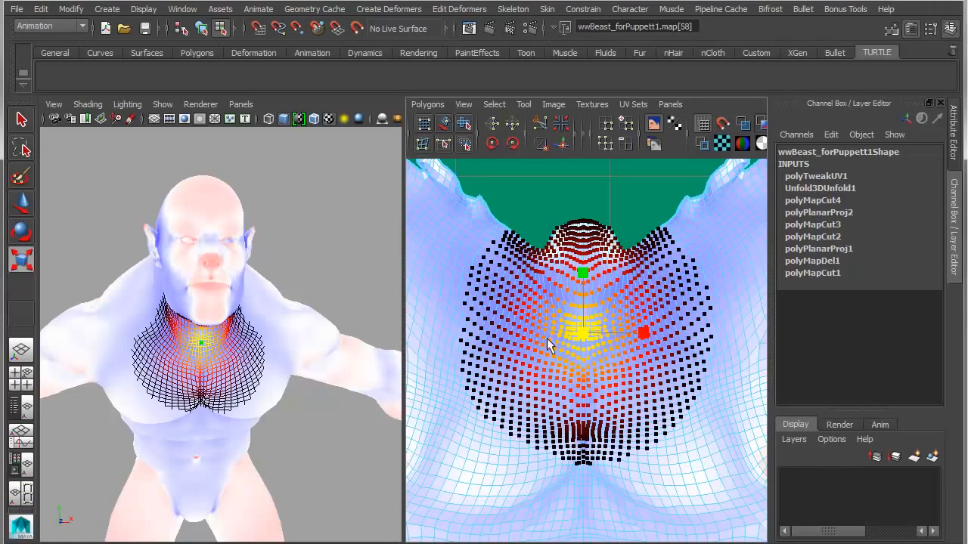
{"action": "middle_click", "coordinate": [189, 428]}
{"action": "left_click", "coordinate": [314, 428]}
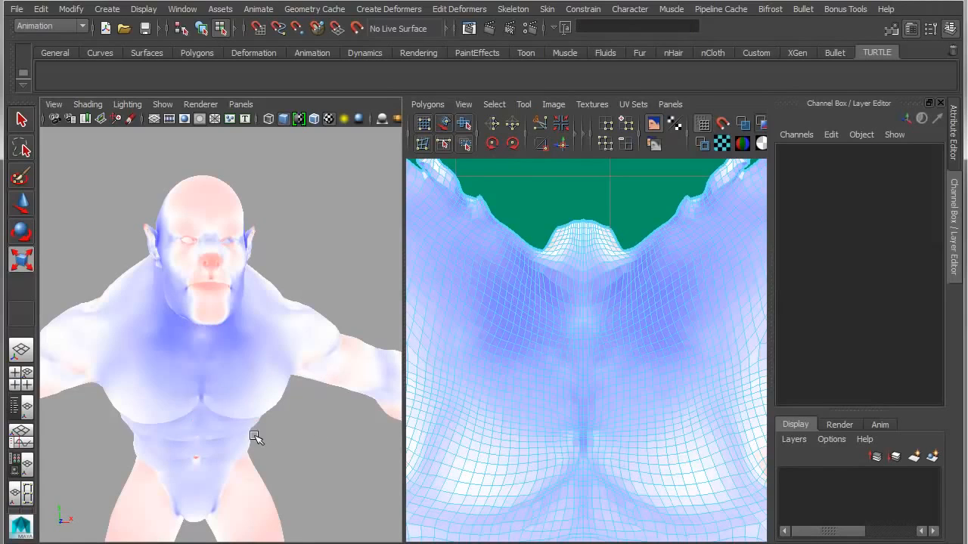
Examine the distortion colours on the beast's neck, legs, feet and whole body after the UV scaling
{"action": "scroll", "coordinate": [195, 421], "scroll_direction": "down", "scroll_amount": 2}
{"action": "left_click_drag", "start_coordinate": [198, 415], "coordinate": [165, 414], "text": "alt"}
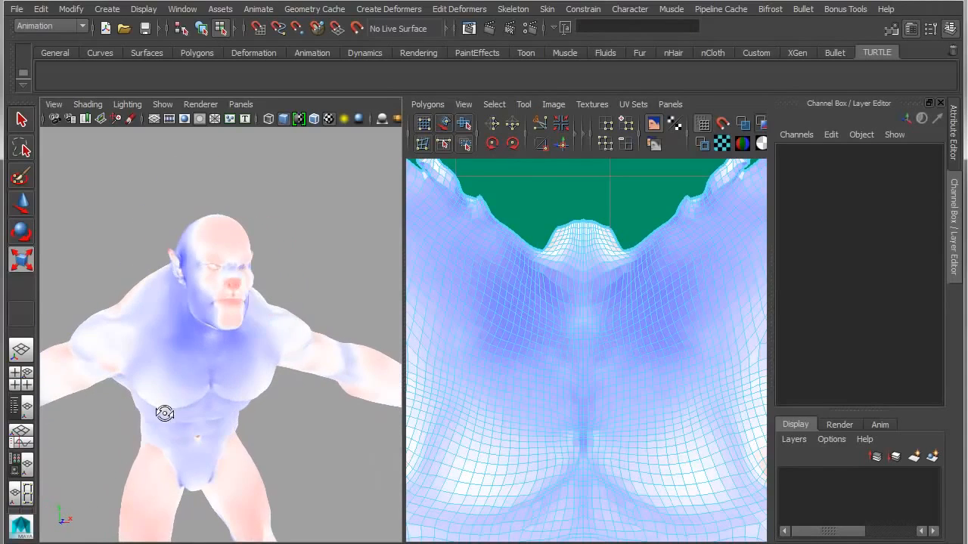
{"action": "middle_click_drag", "start_coordinate": [189, 460], "coordinate": [225, 300], "text": "alt"}
{"action": "right_click_drag", "start_coordinate": [267, 400], "coordinate": [205, 398], "text": "alt"}
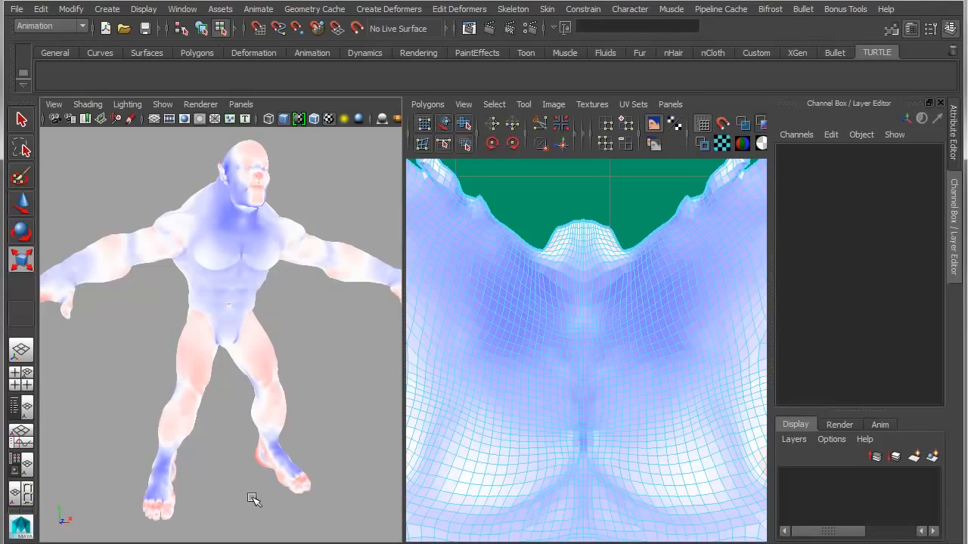
{"action": "middle_click_drag", "start_coordinate": [253, 428], "coordinate": [248, 452], "text": "alt"}
{"action": "right_click_drag", "start_coordinate": [249, 452], "coordinate": [207, 431], "text": "alt"}
{"action": "left_click_drag", "start_coordinate": [208, 432], "coordinate": [193, 430], "text": "alt"}
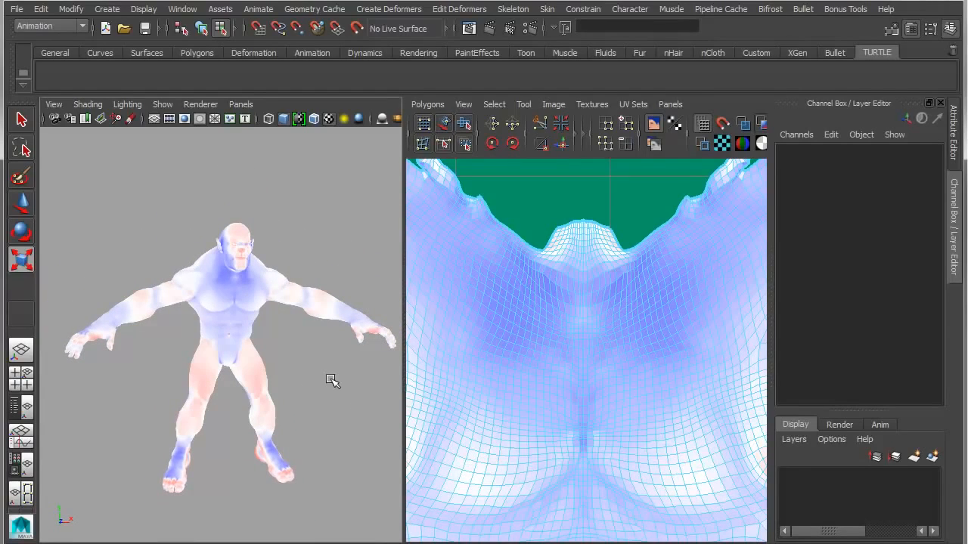
{"action": "right_click_drag", "start_coordinate": [331, 379], "coordinate": [315, 376], "text": "alt"}
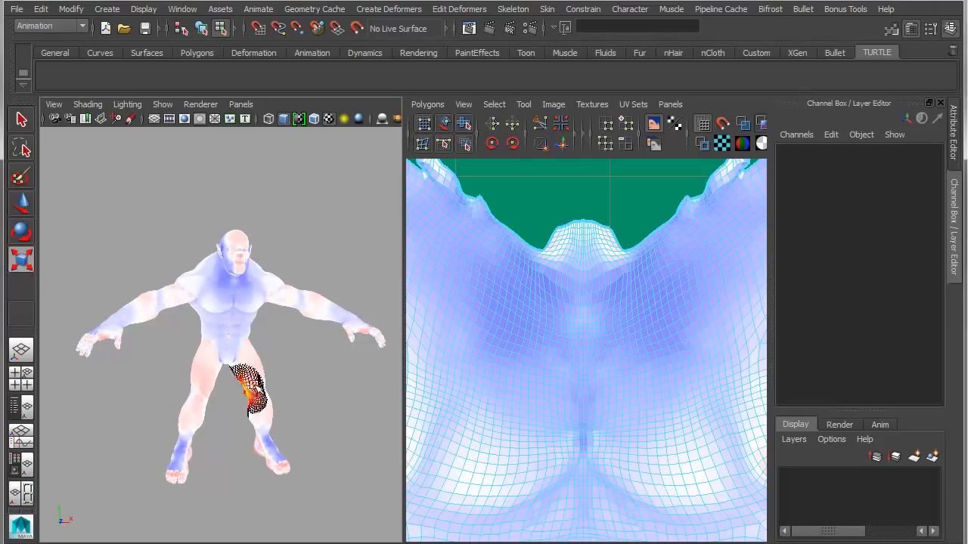
Turn off the UV distortion shading and show the beast's UV layout in an enlarged UV editor
{"action": "left_click", "coordinate": [761, 124]}
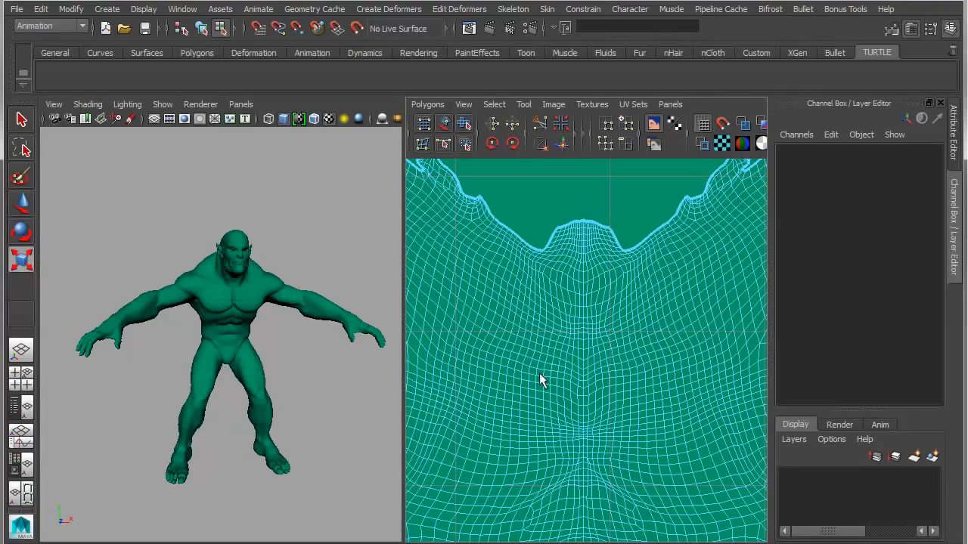
{"action": "right_click_drag", "start_coordinate": [540, 380], "coordinate": [423, 357], "text": "alt"}
{"action": "right_click_drag", "start_coordinate": [558, 375], "coordinate": [432, 361], "text": "alt"}
{"action": "mouse_move", "coordinate": [579, 358]}
{"action": "middle_mouse_down", "text": "alt"}
{"action": "mouse_move", "coordinate": [598, 376]}
{"action": "mouse_move", "coordinate": [582, 364]}
{"action": "middle_mouse_up", "text": "alt"}
{"action": "key", "text": "space"}
{"action": "right_click_drag", "start_coordinate": [566, 391], "coordinate": [234, 359], "text": "alt"}
{"action": "mouse_move", "coordinate": [401, 367]}
{"action": "right_mouse_down", "text": "alt"}
{"action": "mouse_move", "coordinate": [318, 363]}
{"action": "mouse_move", "coordinate": [332, 369]}
{"action": "right_mouse_up", "text": "alt"}
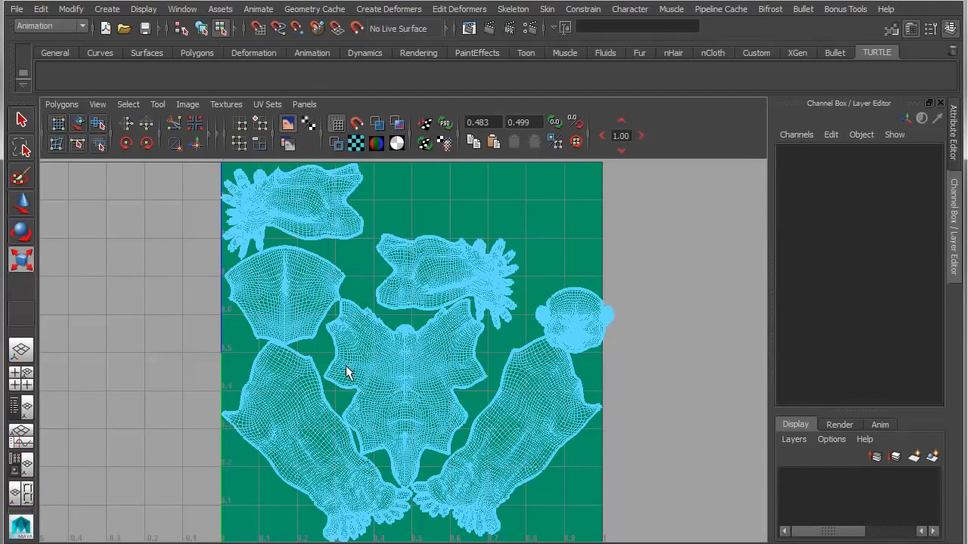
{"action": "middle_click_drag", "start_coordinate": [338, 328], "coordinate": [339, 418], "text": "alt"}
{"action": "right_click_drag", "start_coordinate": [339, 418], "coordinate": [574, 469], "text": "alt"}
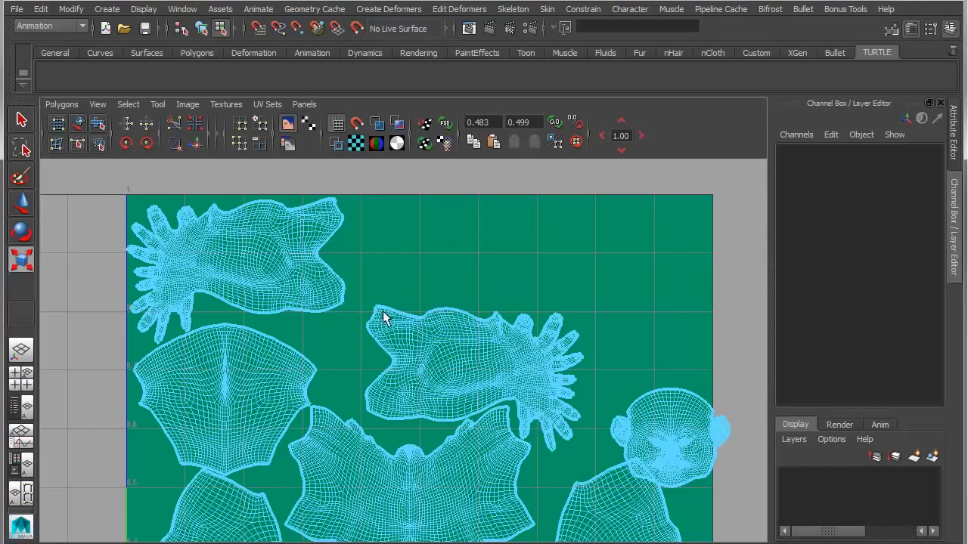
Select the UV shell of the arm beside the back shell and flip it horizontally
{"action": "middle_click_drag", "start_coordinate": [263, 317], "coordinate": [272, 364], "text": "alt"}
{"action": "right_click_drag", "start_coordinate": [236, 313], "coordinate": [195, 291]}
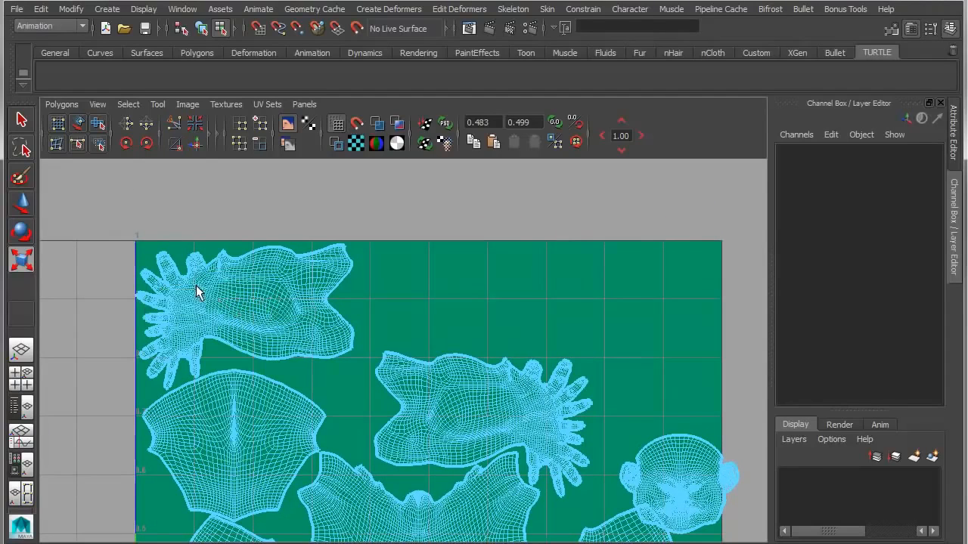
{"action": "left_click", "coordinate": [231, 288]}
{"action": "key", "text": "b"}
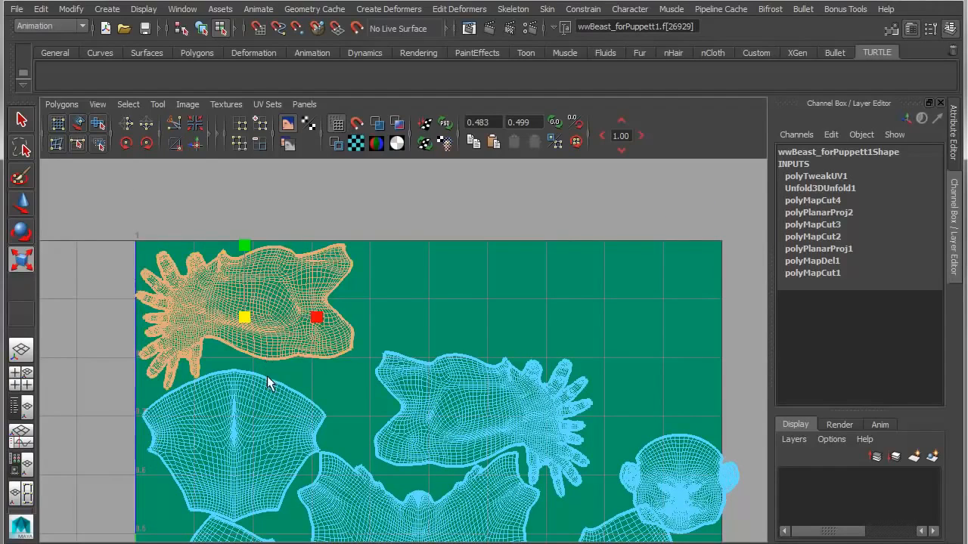
{"action": "left_click", "coordinate": [130, 120]}
{"action": "key", "text": "w"}
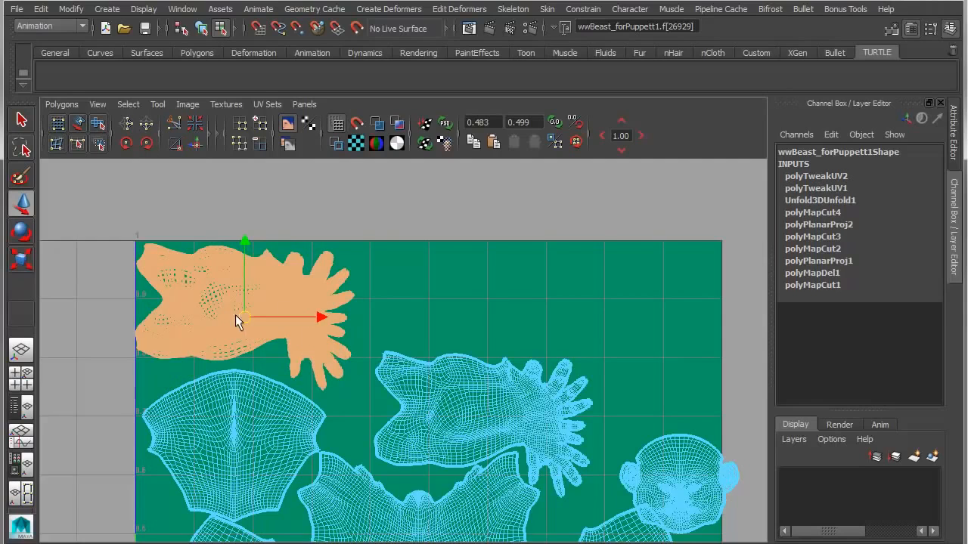
{"action": "key", "text": "ctrl+z"}
{"action": "key", "text": "ctrl+z"}
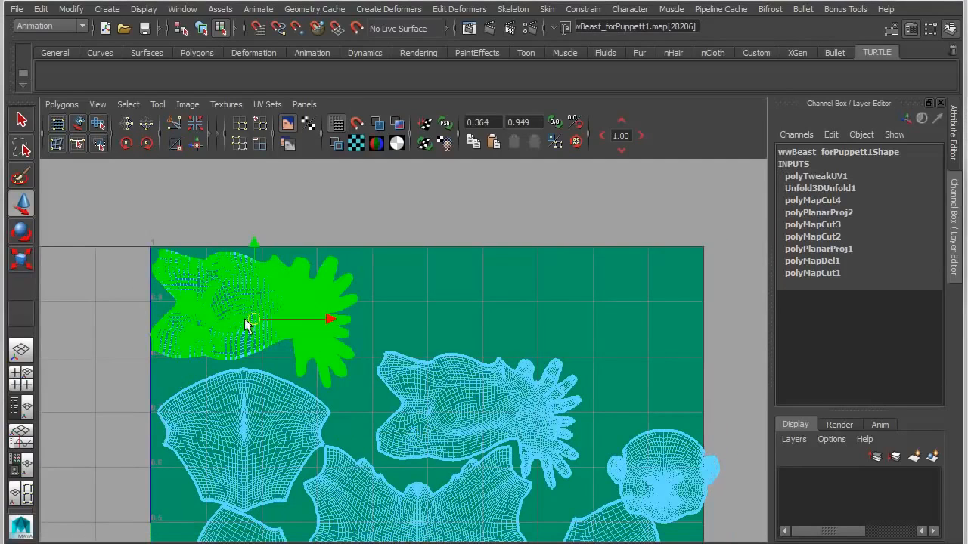
Move the flipped arm shell onto the other arm shell, then move both up clear of the torso shell
{"action": "left_click_drag", "start_coordinate": [270, 324], "coordinate": [484, 427]}
{"action": "middle_click_drag", "start_coordinate": [525, 451], "coordinate": [412, 367], "text": "alt"}
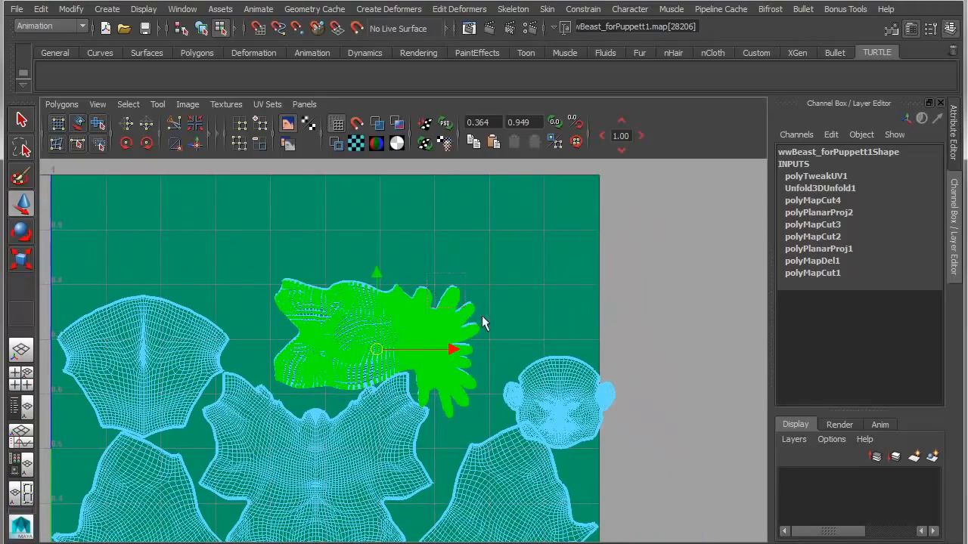
{"action": "right_click_drag", "start_coordinate": [452, 287], "coordinate": [495, 255], "text": "ctrl"}
{"action": "left_click_drag", "start_coordinate": [380, 340], "coordinate": [385, 283]}
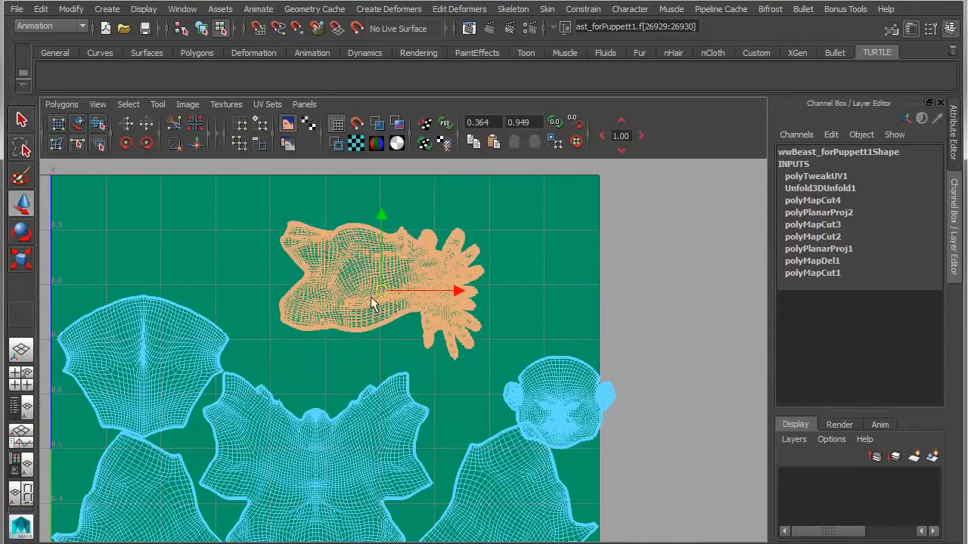
{"action": "scroll", "coordinate": [369, 329], "scroll_direction": "up", "scroll_amount": 4}
{"action": "middle_click_drag", "start_coordinate": [372, 352], "coordinate": [363, 464], "text": "alt"}
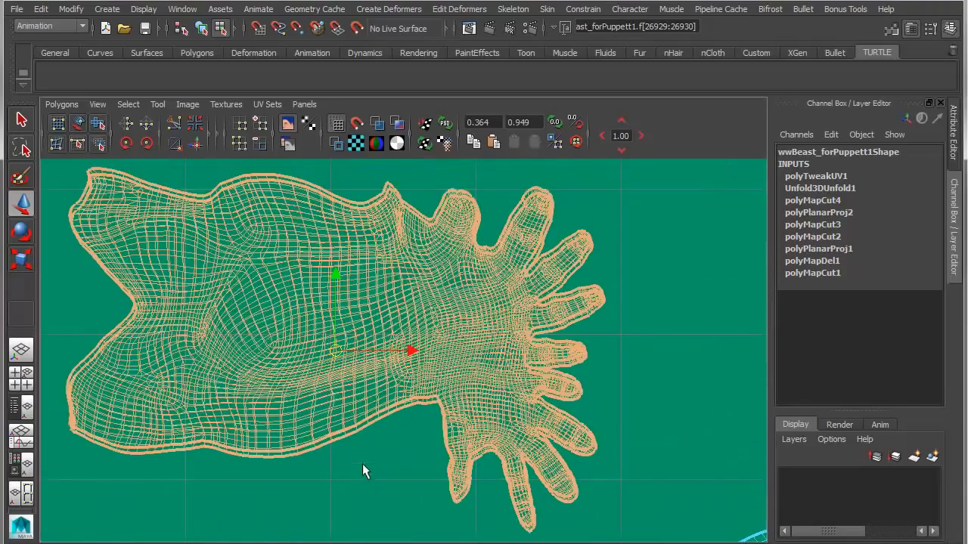
Offset one arm shell down and slightly right of the other and open the Align UV Shells tool
{"action": "scroll", "coordinate": [376, 444], "scroll_direction": "down", "scroll_amount": 2}
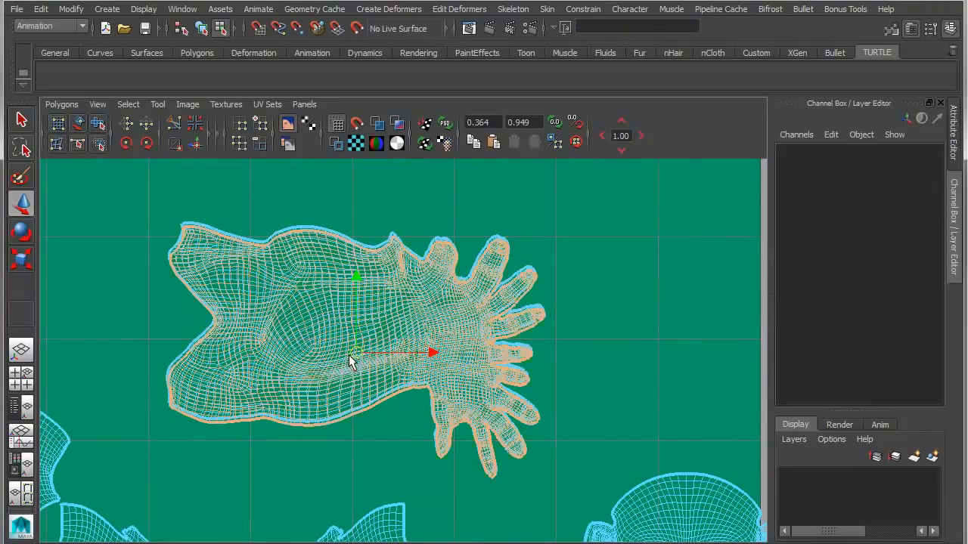
{"action": "left_click_drag", "start_coordinate": [356, 352], "coordinate": [368, 412]}
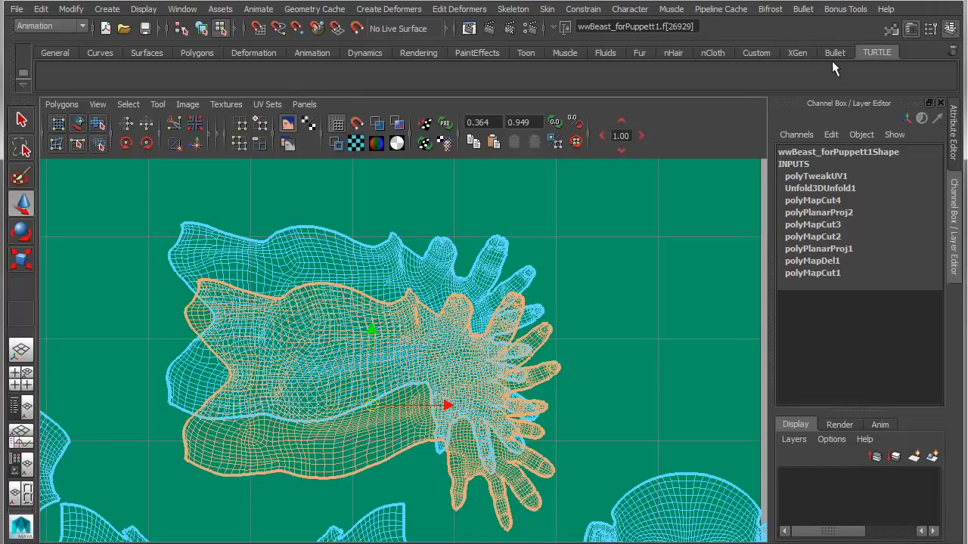
{"action": "left_click", "coordinate": [844, 9]}
{"action": "mouse_move", "coordinate": [853, 118]}
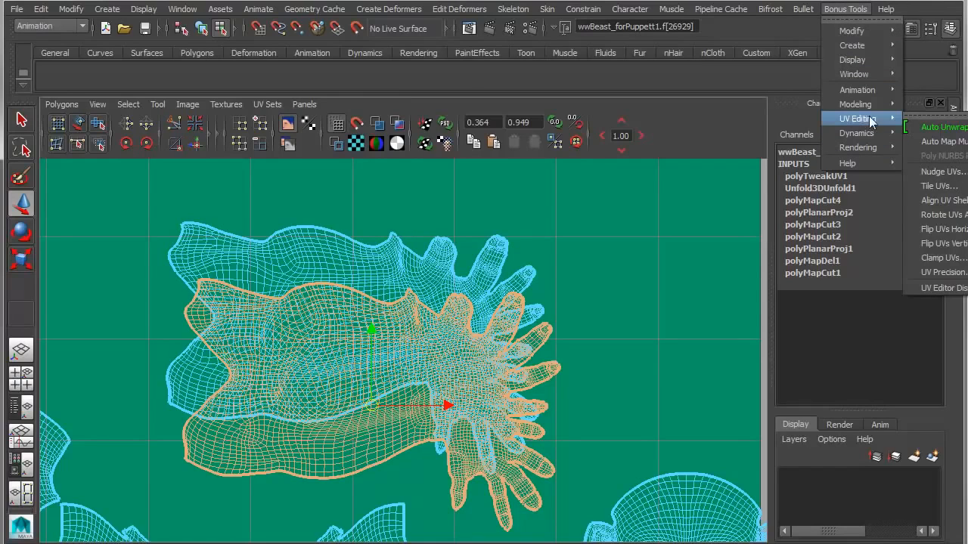
{"action": "left_click", "coordinate": [943, 201]}
{"action": "left_click", "coordinate": [180, 118]}
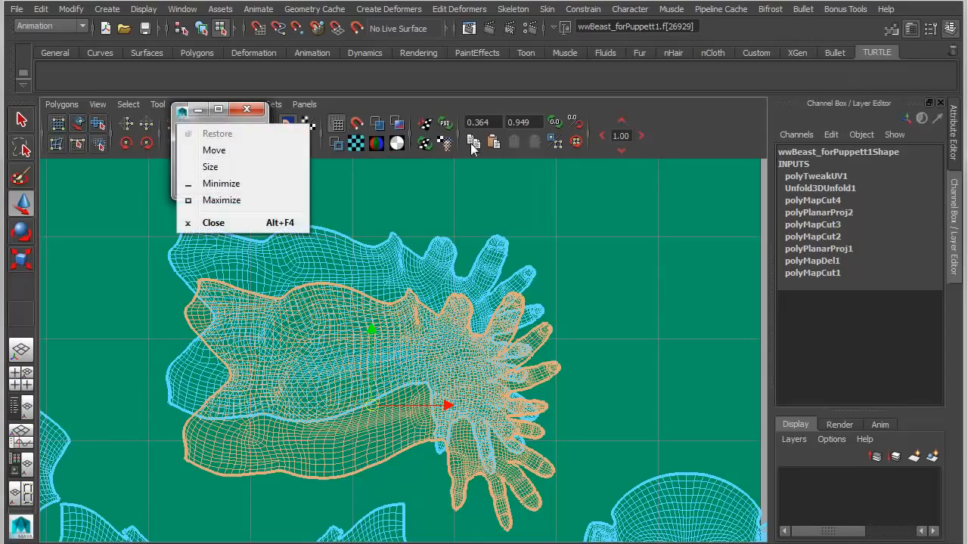
{"action": "left_click_drag", "start_coordinate": [215, 118], "coordinate": [713, 150]}
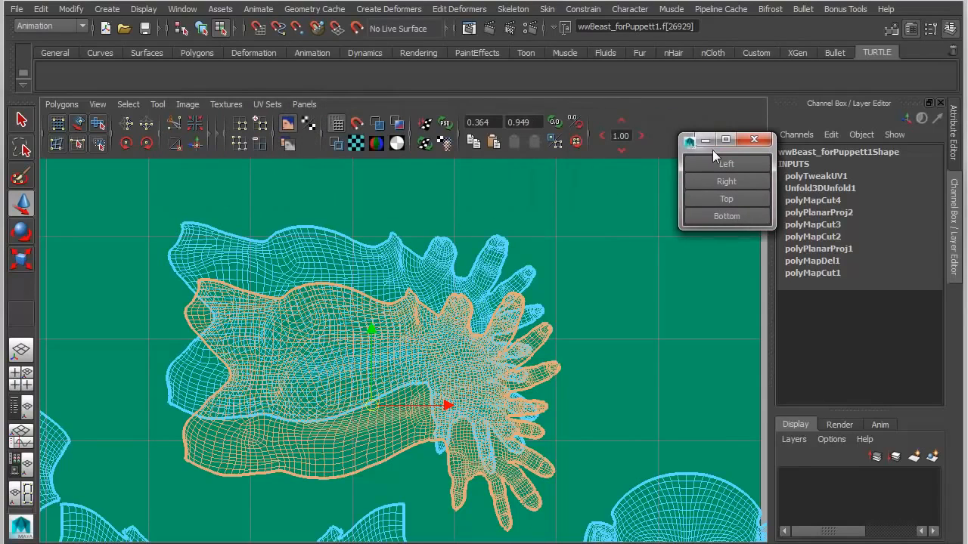
Select a UV on each overlapping arm shell, align the shells by Right and Top, and clear the selection
{"action": "right_click_drag", "start_coordinate": [495, 257], "coordinate": [525, 257]}
{"action": "left_click", "coordinate": [501, 249]}
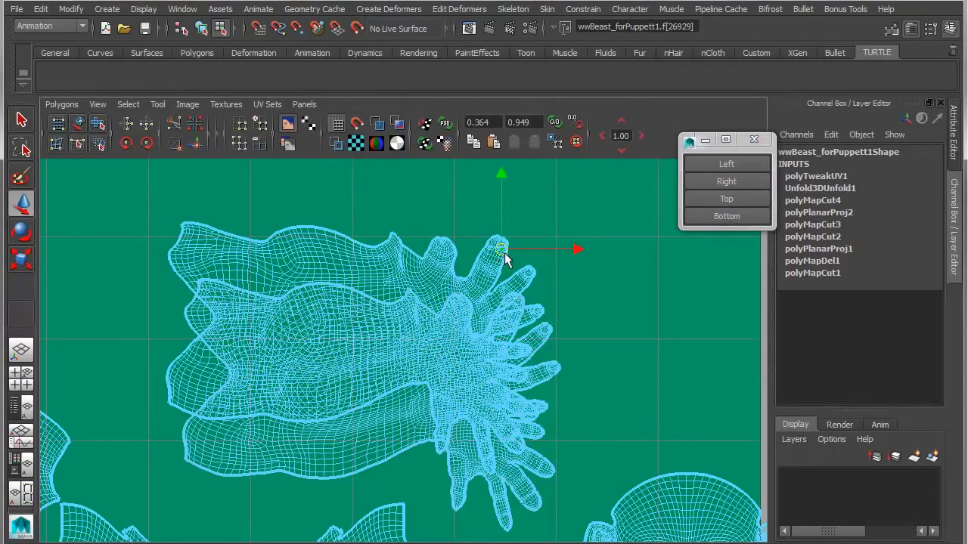
{"action": "left_click", "coordinate": [522, 303], "text": "shift"}
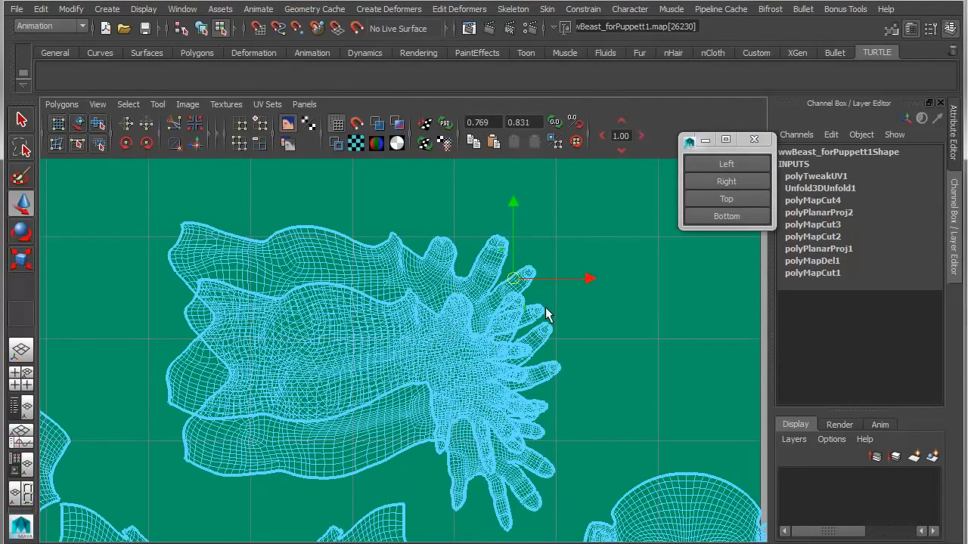
{"action": "left_click", "coordinate": [522, 303], "text": "shift"}
{"action": "left_click", "coordinate": [526, 305], "text": "shift"}
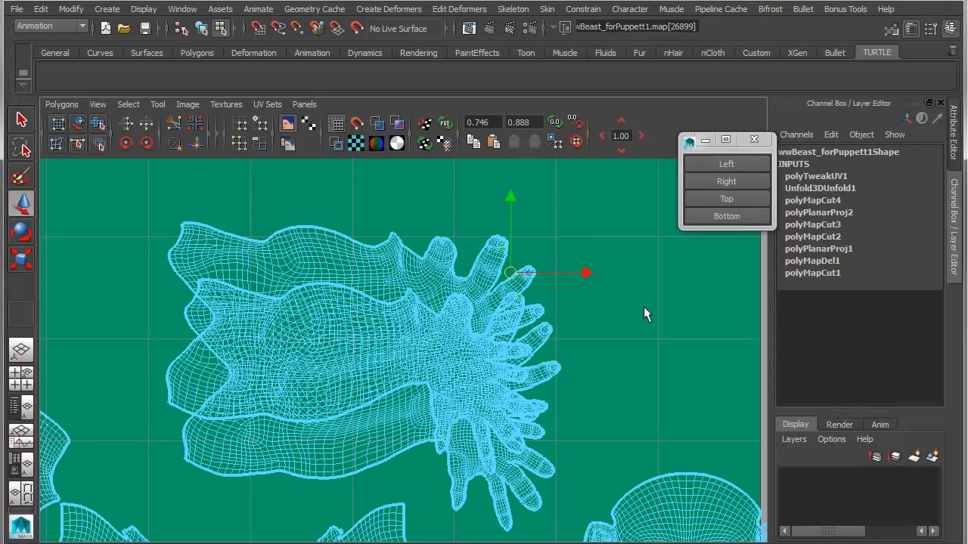
{"action": "left_click", "coordinate": [724, 182]}
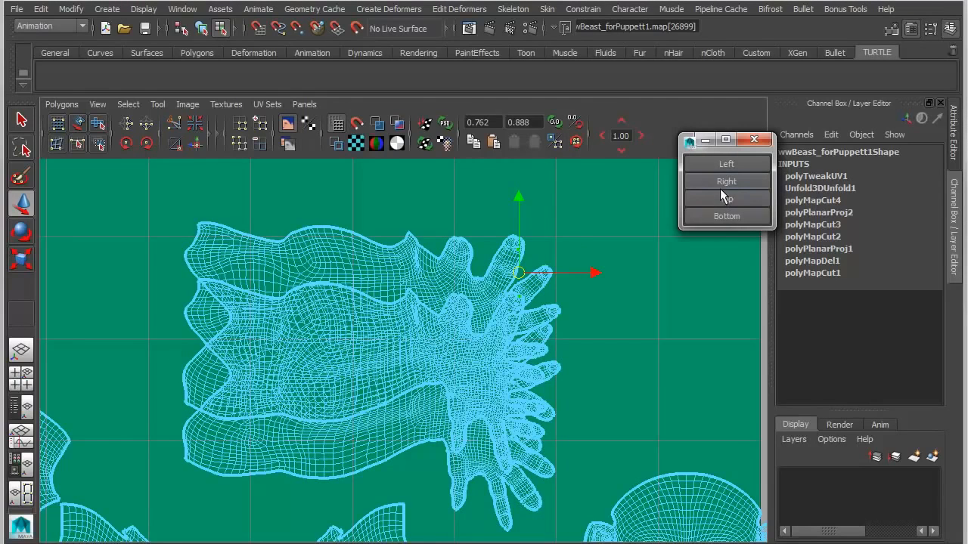
{"action": "left_click", "coordinate": [722, 199]}
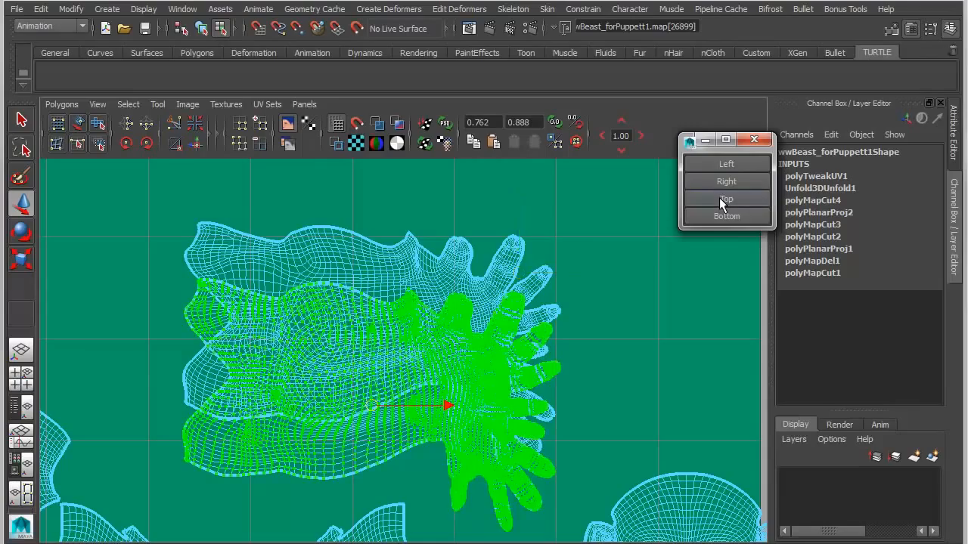
{"action": "left_click", "coordinate": [646, 332]}
Examine how the two arm shells overlap at the fingers, hand and upper arm, and review the whole UV layout
{"action": "right_click_drag", "start_coordinate": [328, 300], "coordinate": [823, 368], "text": "alt"}
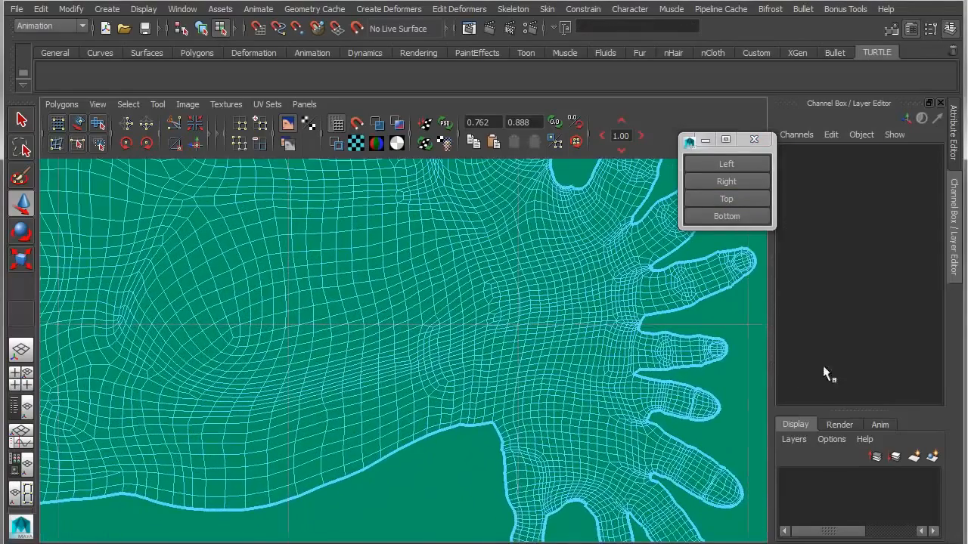
{"action": "middle_click_drag", "start_coordinate": [593, 303], "coordinate": [502, 443], "text": "alt"}
{"action": "right_click_drag", "start_coordinate": [443, 281], "coordinate": [628, 328], "text": "alt"}
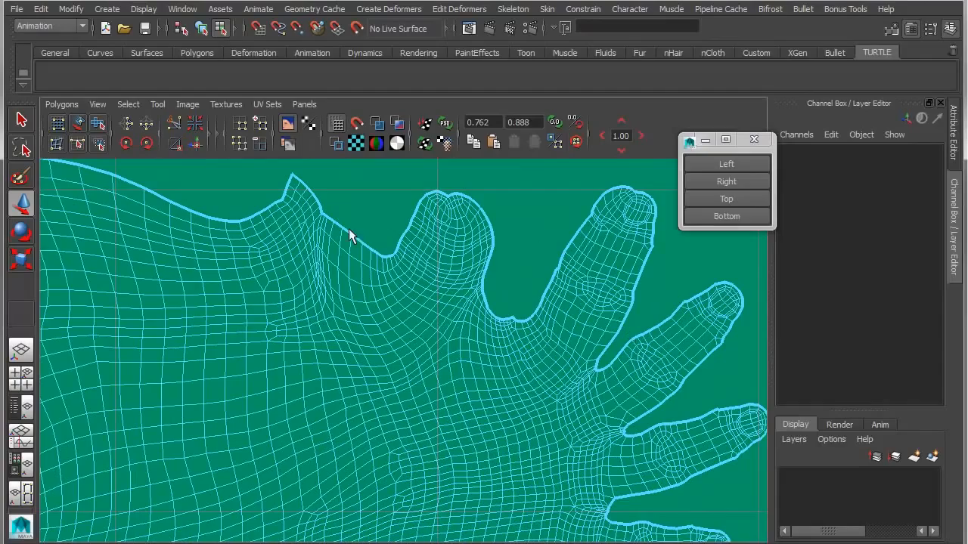
{"action": "right_click_drag", "start_coordinate": [637, 373], "coordinate": [328, 345], "text": "alt"}
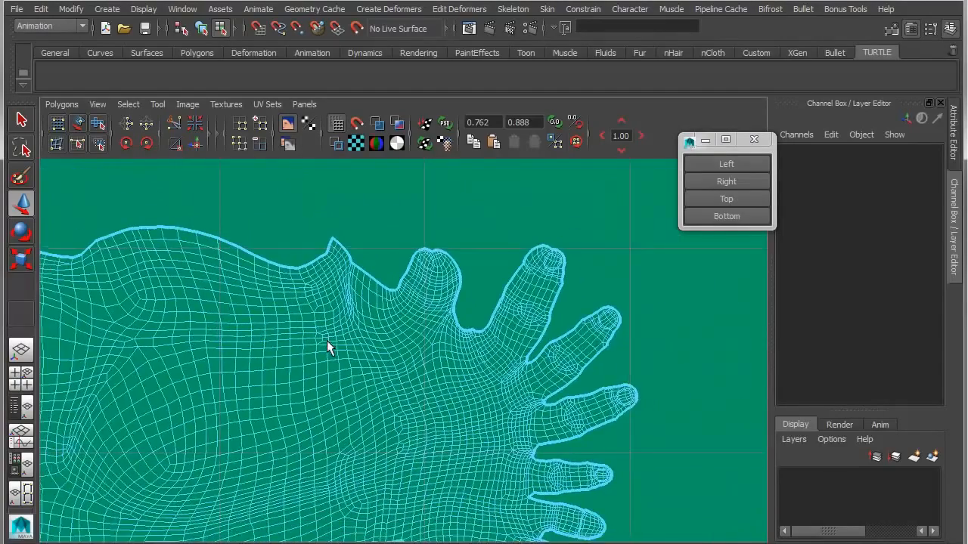
{"action": "middle_click_drag", "start_coordinate": [328, 345], "coordinate": [509, 238], "text": "alt"}
{"action": "right_click_drag", "start_coordinate": [592, 360], "coordinate": [334, 338], "text": "alt"}
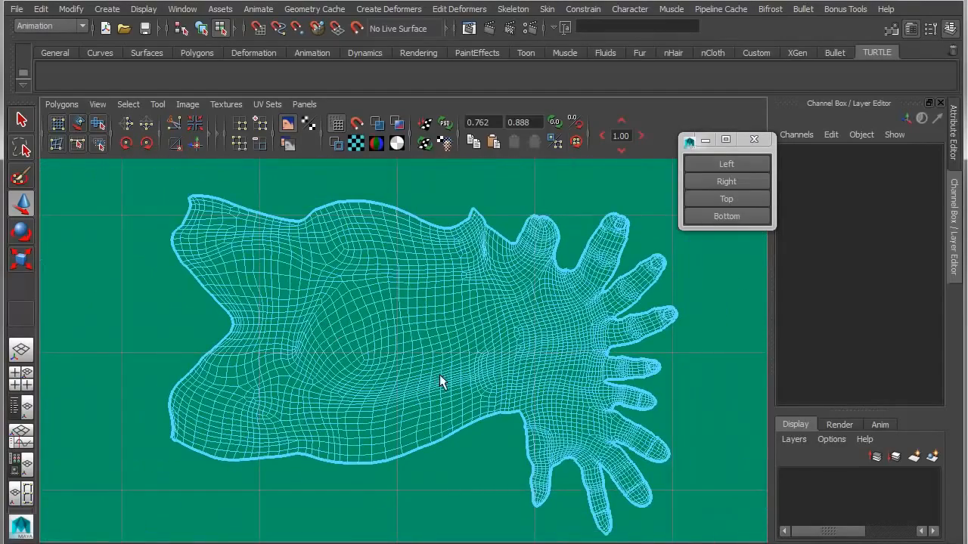
{"action": "middle_click_drag", "start_coordinate": [440, 375], "coordinate": [475, 263], "text": "alt"}
{"action": "right_click_drag", "start_coordinate": [629, 348], "coordinate": [333, 340], "text": "alt"}
{"action": "right_click_drag", "start_coordinate": [491, 402], "coordinate": [266, 366], "text": "alt"}
{"action": "middle_click_drag", "start_coordinate": [368, 376], "coordinate": [416, 286], "text": "alt"}
{"action": "right_click_drag", "start_coordinate": [422, 305], "coordinate": [310, 316], "text": "alt"}
{"action": "middle_click_drag", "start_coordinate": [318, 322], "coordinate": [323, 292], "text": "alt"}
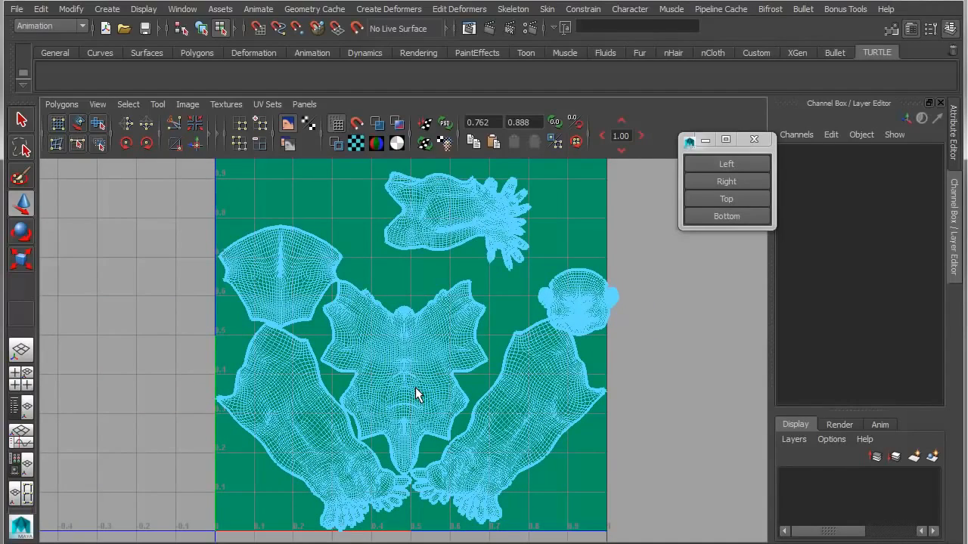
Select the head's UV shell and move it out of the 0-1 UV space to the middle of the neighbouring U-1V1 tile
{"action": "left_click", "coordinate": [600, 300]}
{"action": "right_click_drag", "start_coordinate": [641, 349], "coordinate": [609, 340], "text": "alt"}
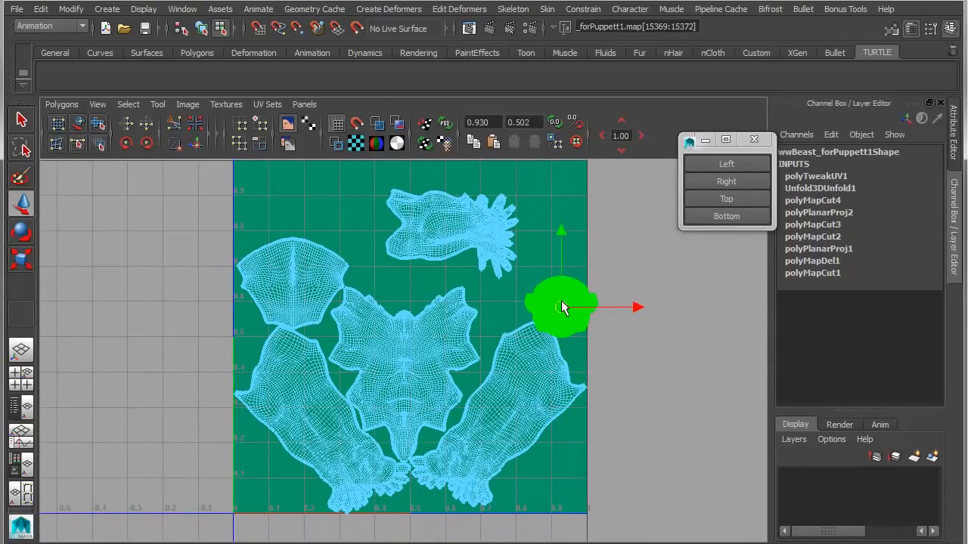
{"action": "left_click_drag", "start_coordinate": [561, 305], "coordinate": [22, 334]}
{"action": "middle_click_drag", "start_coordinate": [178, 345], "coordinate": [364, 354], "text": "alt"}
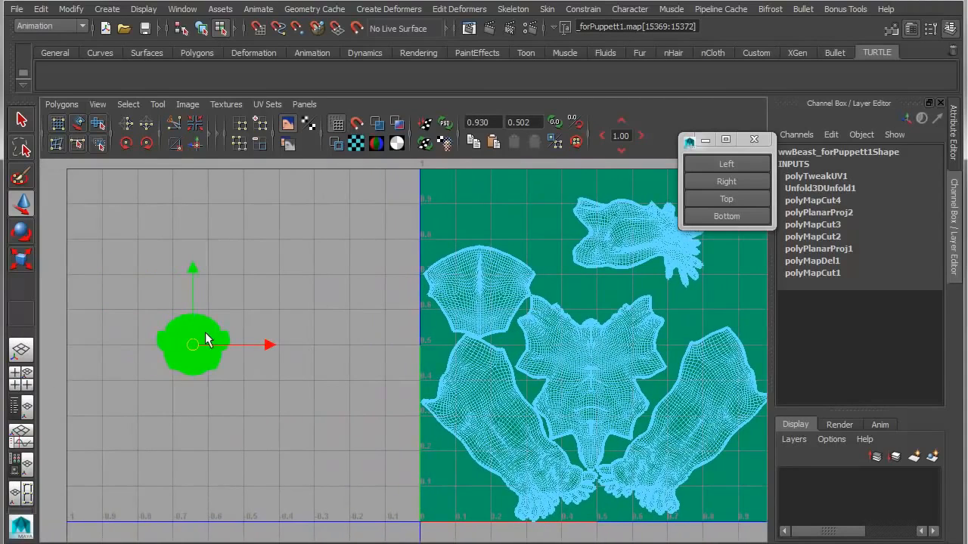
{"action": "left_click_drag", "start_coordinate": [193, 340], "coordinate": [237, 344]}
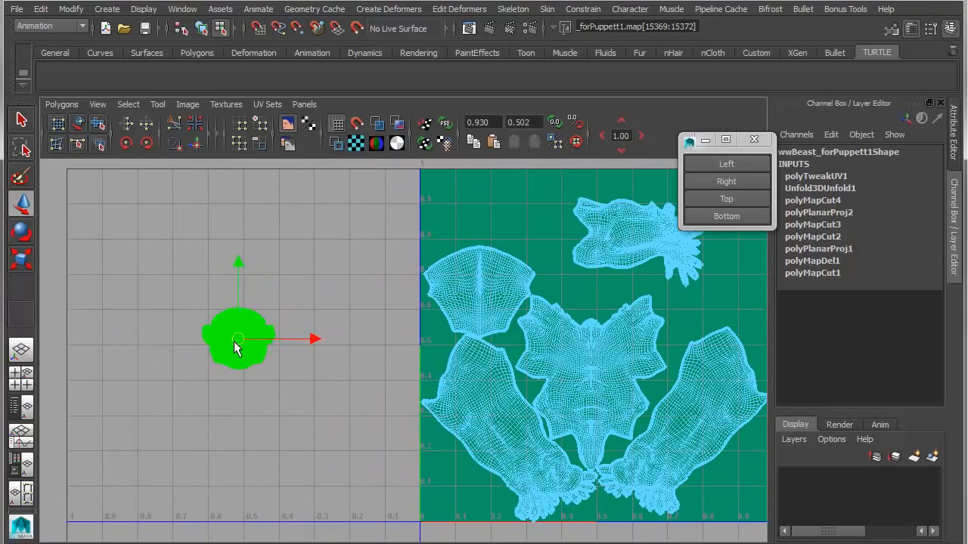
Scale up the head shell until it fills most of its own UV tile
{"action": "key", "text": "r"}
{"action": "left_click", "coordinate": [239, 329]}
{"action": "middle_click_drag", "start_coordinate": [305, 335], "coordinate": [415, 256]}
{"action": "key", "text": "z"}
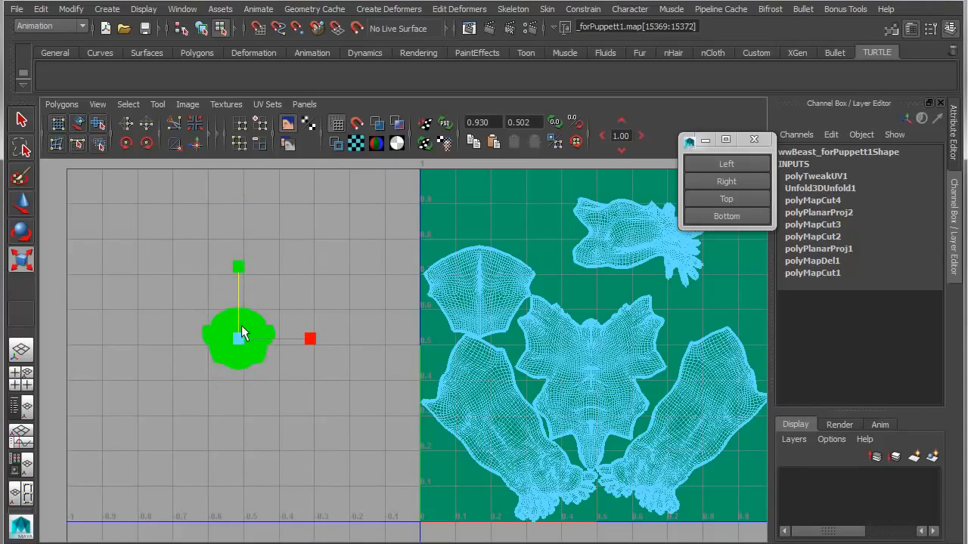
{"action": "left_click_drag", "start_coordinate": [242, 330], "coordinate": [445, 215]}
{"action": "middle_click_drag", "start_coordinate": [567, 346], "coordinate": [425, 374], "text": "alt"}
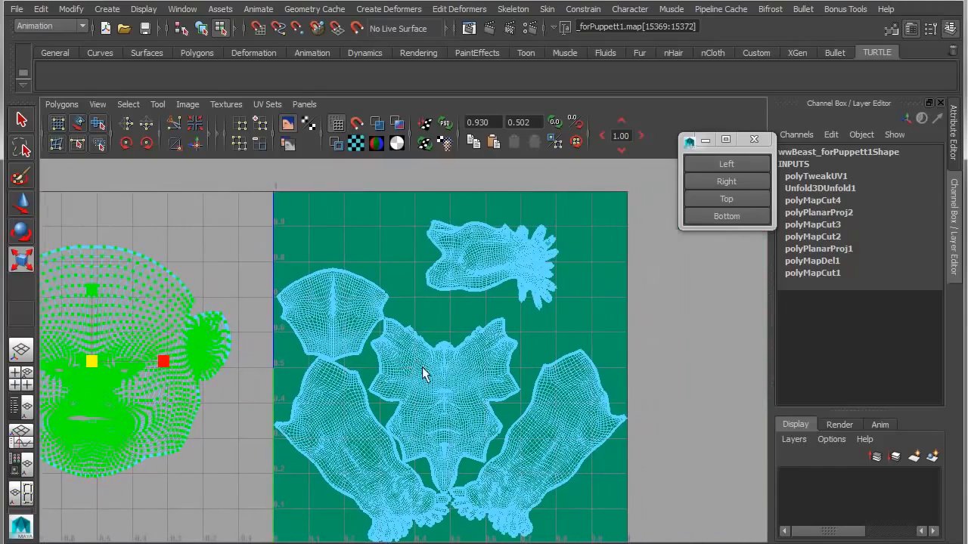
Select the beast's back shell and move it slightly up and right, away from the leg and torso shells
{"action": "left_click", "coordinate": [332, 290]}
{"action": "right_click_drag", "start_coordinate": [332, 302], "coordinate": [359, 285], "text": "ctrl"}
{"action": "key", "text": "w"}
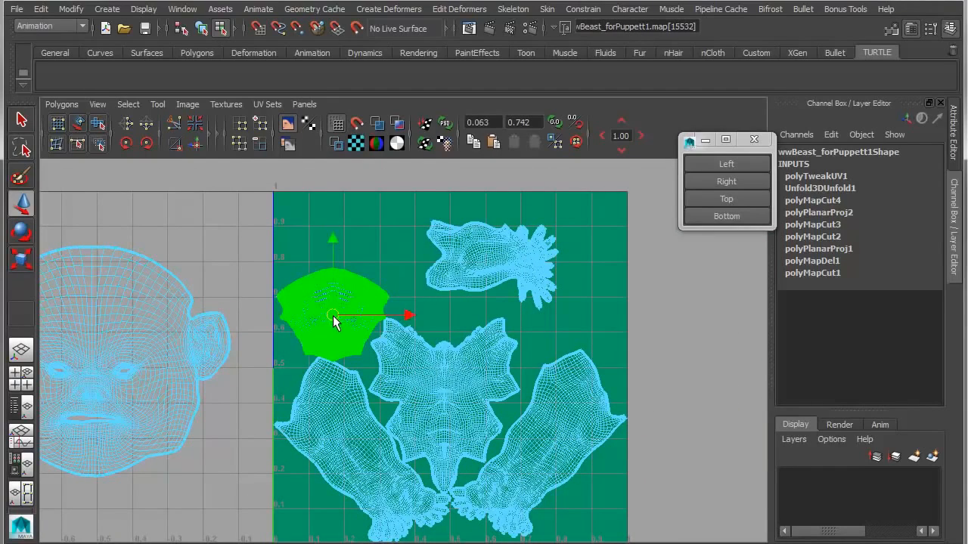
{"action": "left_click_drag", "start_coordinate": [335, 322], "coordinate": [351, 279]}
{"action": "middle_click_drag", "start_coordinate": [385, 309], "coordinate": [470, 301], "text": "alt"}
{"action": "right_click_drag", "start_coordinate": [408, 297], "coordinate": [346, 293], "text": "alt"}
Close the shell alignment tool and turn on checker shading, with the beast shown beside its UV layout
{"action": "key", "text": "space"}
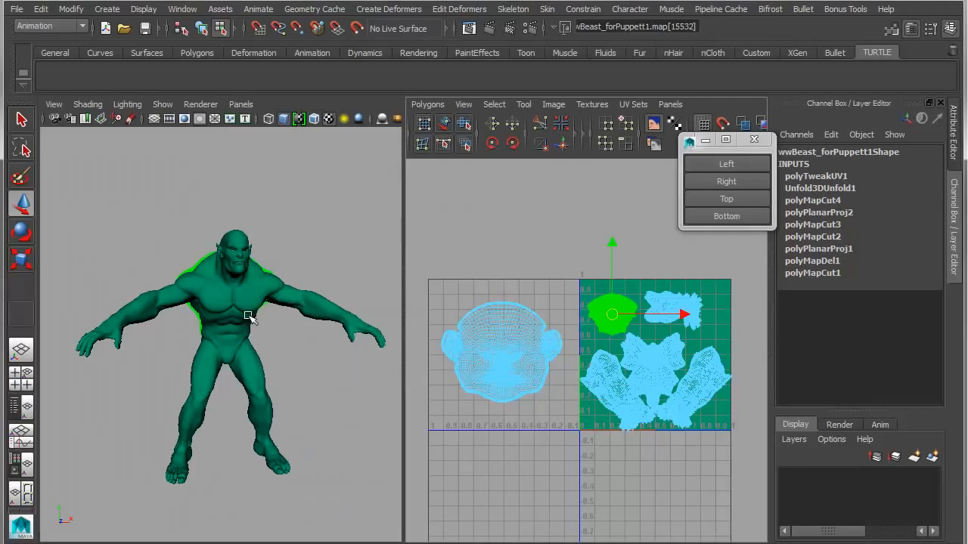
{"action": "scroll", "coordinate": [250, 323], "scroll_direction": "up", "scroll_amount": 4}
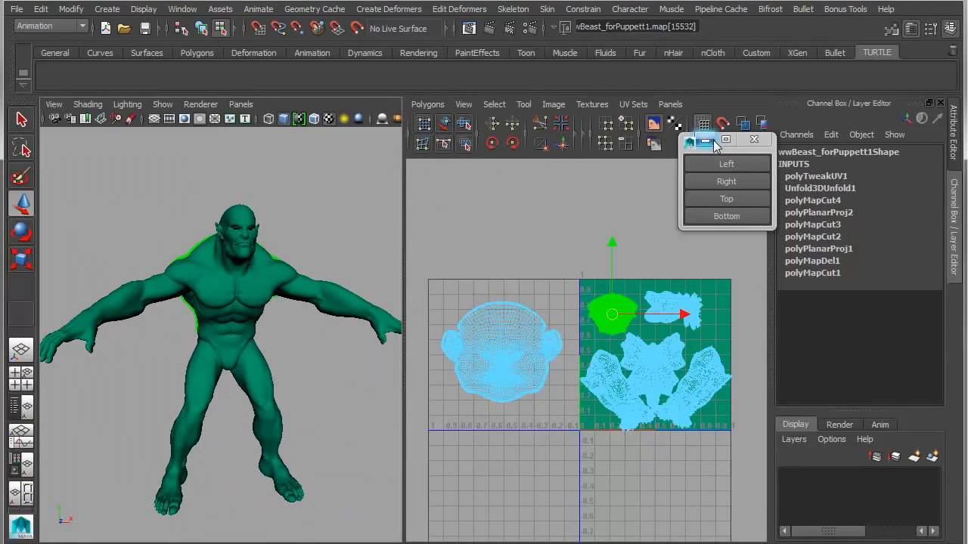
{"action": "left_click", "coordinate": [755, 141]}
{"action": "left_click", "coordinate": [721, 143]}
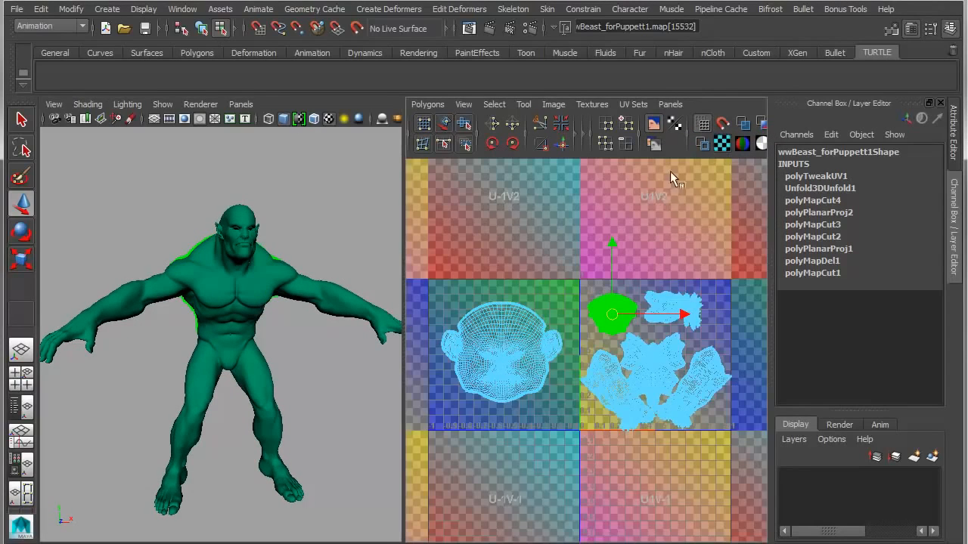
Examine the checker pattern on the beast's torso, limbs and head, and compare it with the enlarged UV layout
{"action": "left_click", "coordinate": [323, 231]}
{"action": "left_click_drag", "start_coordinate": [192, 352], "coordinate": [244, 335], "text": "alt"}
{"action": "right_click_drag", "start_coordinate": [244, 335], "coordinate": [244, 308], "text": "alt"}
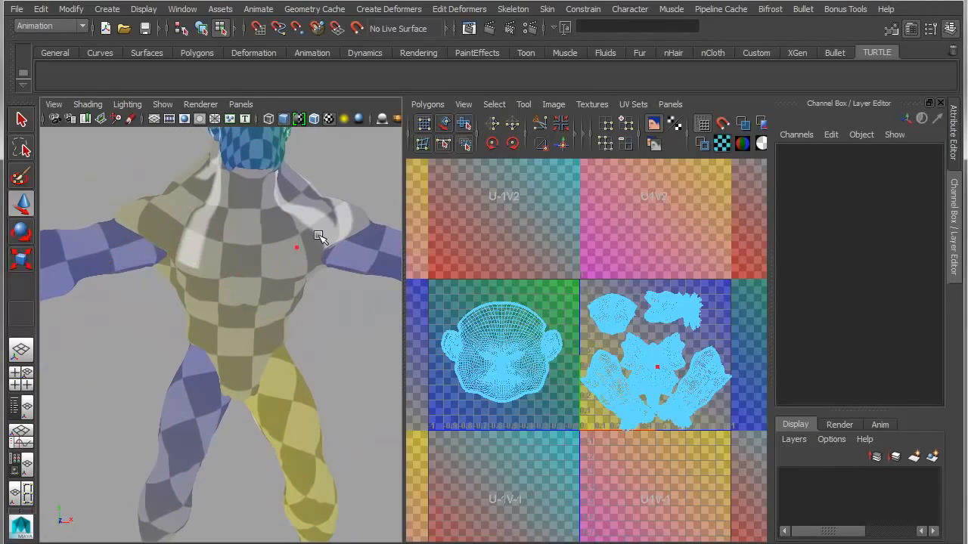
{"action": "right_click_drag", "start_coordinate": [324, 330], "coordinate": [231, 356], "text": "alt"}
{"action": "middle_click_drag", "start_coordinate": [231, 357], "coordinate": [223, 305], "text": "alt"}
{"action": "left_click_drag", "start_coordinate": [223, 304], "coordinate": [199, 297], "text": "alt"}
{"action": "right_click_drag", "start_coordinate": [199, 297], "coordinate": [335, 313], "text": "alt"}
{"action": "middle_click_drag", "start_coordinate": [321, 276], "coordinate": [259, 399], "text": "alt"}
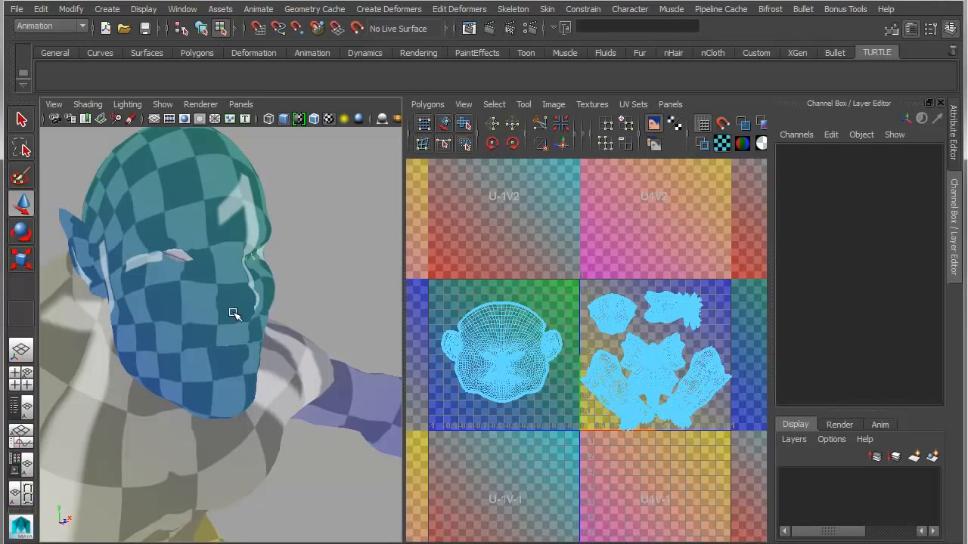
{"action": "scroll", "coordinate": [259, 341], "scroll_direction": "down", "scroll_amount": 5}
{"action": "left_click_drag", "start_coordinate": [252, 363], "coordinate": [257, 339], "text": "alt"}
{"action": "scroll", "coordinate": [246, 367], "scroll_direction": "down", "scroll_amount": 4}
{"action": "middle_click_drag", "start_coordinate": [243, 367], "coordinate": [229, 356], "text": "alt"}
{"action": "left_click_drag", "start_coordinate": [229, 356], "coordinate": [231, 361], "text": "alt"}
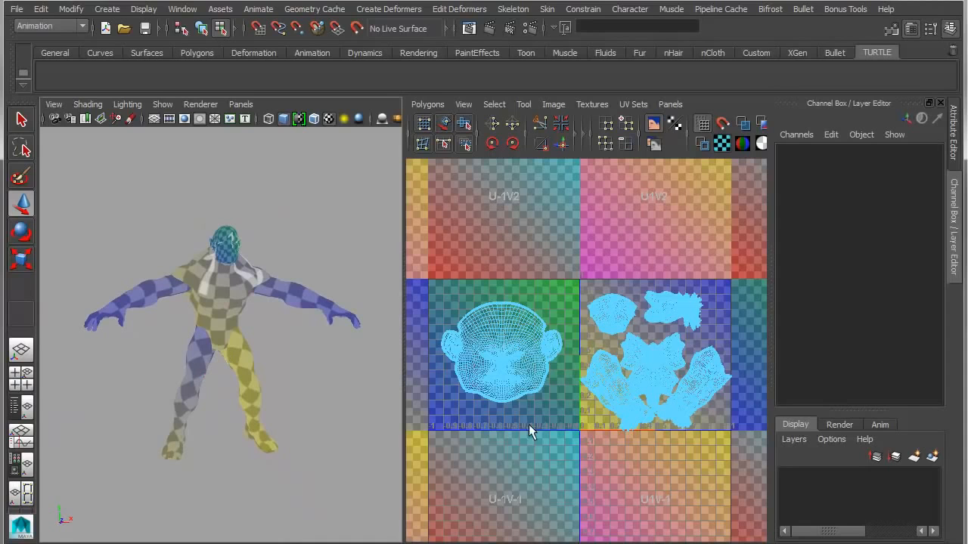
{"action": "key", "text": "space"}
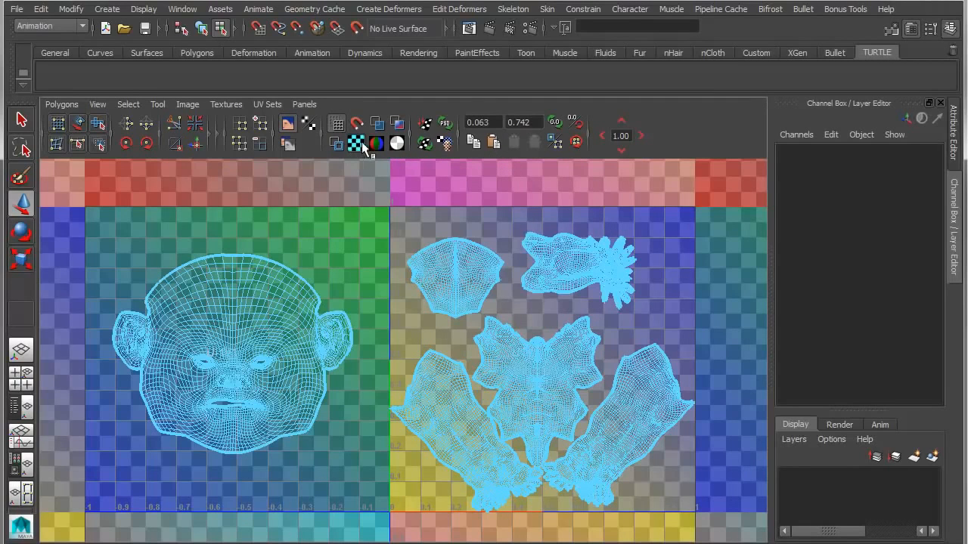
Show UV distortion shading on the beast's shells, and toggle the checker shading
{"action": "left_click", "coordinate": [396, 142]}
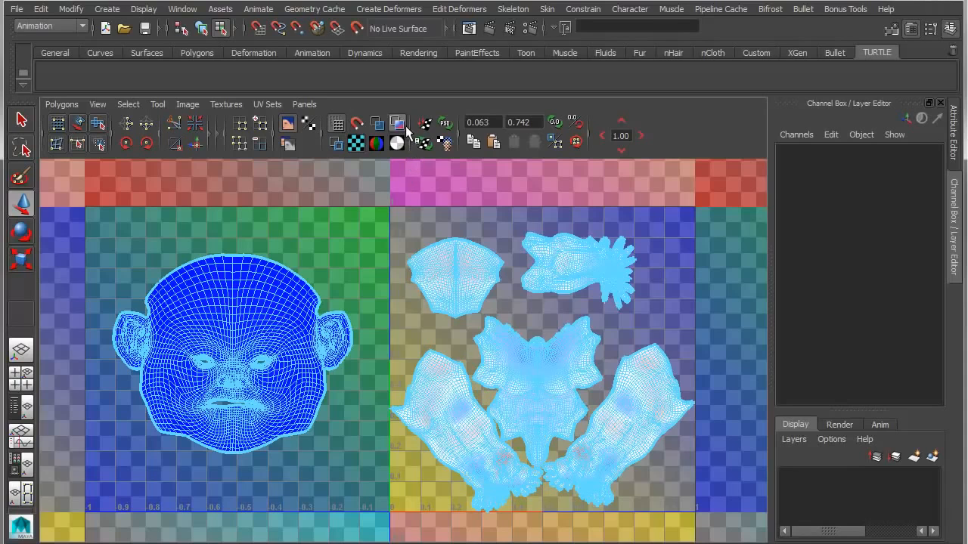
{"action": "left_click", "coordinate": [355, 144]}
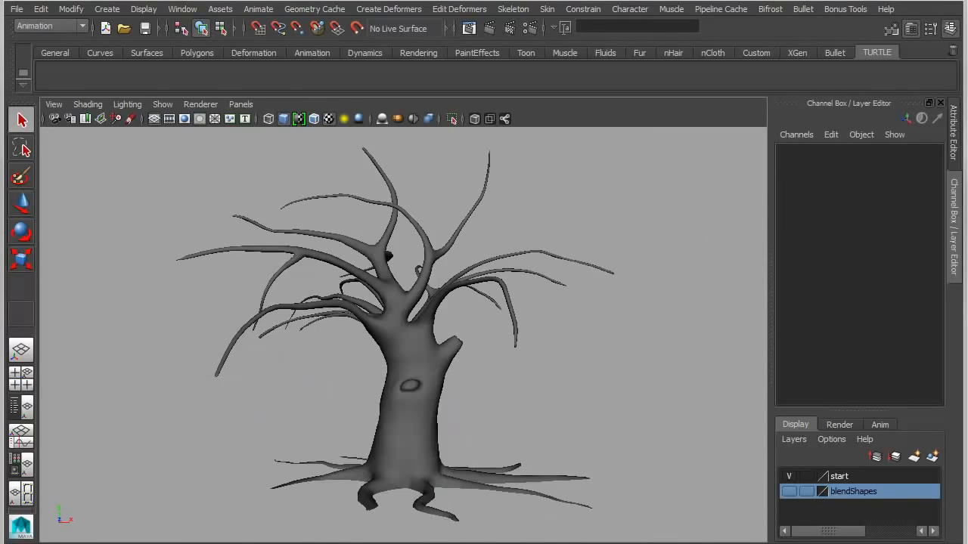
Select the tree mesh and start the Auto Unwrap UVs Tool with Unfold 3D, Proportional Scale layout and no checker shader
{"action": "left_click", "coordinate": [473, 379]}
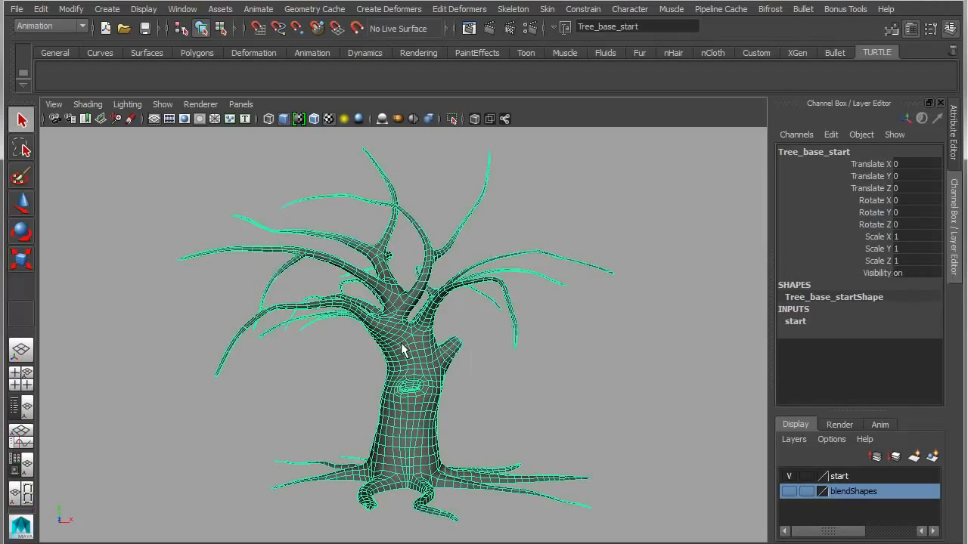
{"action": "left_click_drag", "start_coordinate": [404, 349], "coordinate": [433, 362], "text": "alt"}
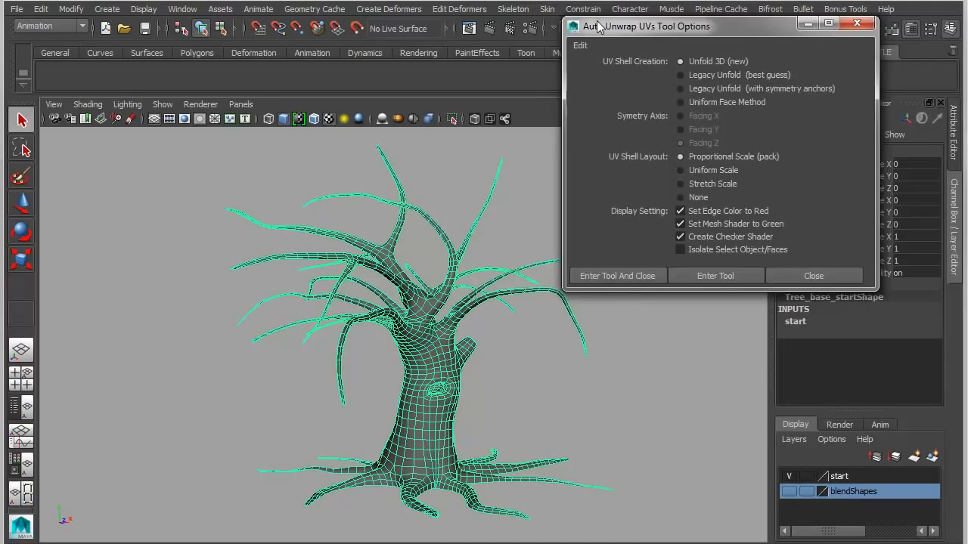
{"action": "left_click_drag", "start_coordinate": [598, 24], "coordinate": [682, 10]}
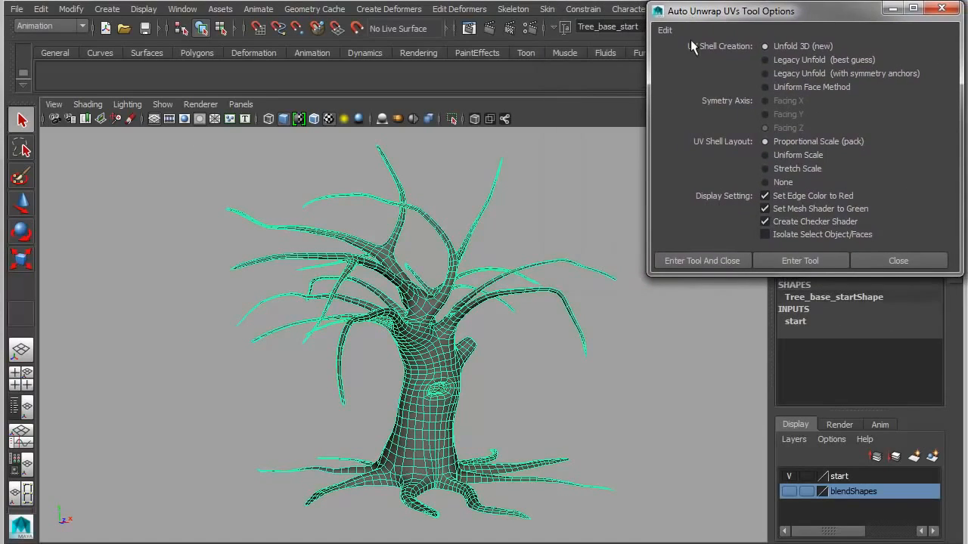
{"action": "left_click", "coordinate": [764, 222]}
{"action": "left_click", "coordinate": [724, 261]}
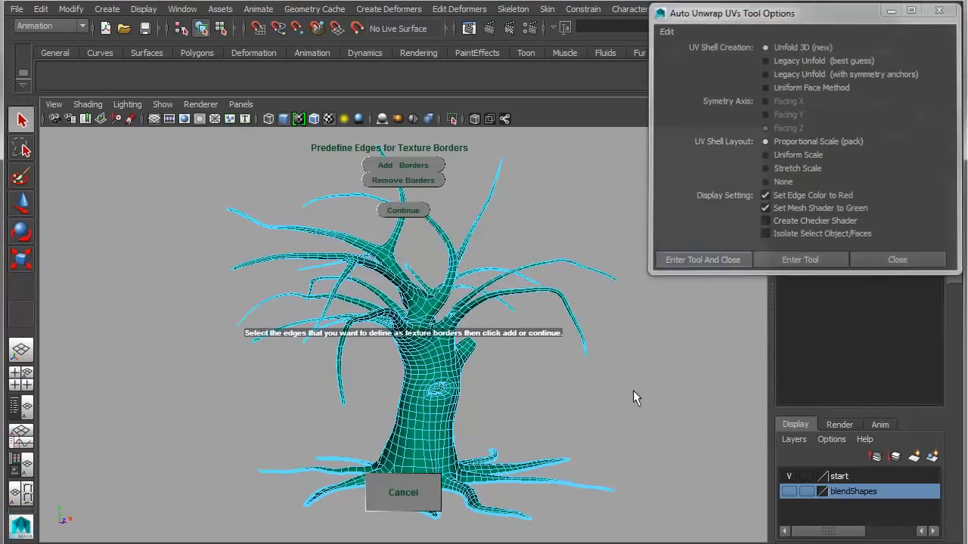
Load the saved edge selection set Edges2 on the tree and add those edges as texture borders
{"action": "mouse_move", "coordinate": [419, 345]}
{"action": "left_mouse_down", "text": "alt"}
{"action": "mouse_move", "coordinate": [411, 320]}
{"action": "mouse_move", "coordinate": [411, 329]}
{"action": "left_mouse_up", "text": "alt"}
{"action": "right_click_drag", "start_coordinate": [433, 360], "coordinate": [555, 378], "text": "alt"}
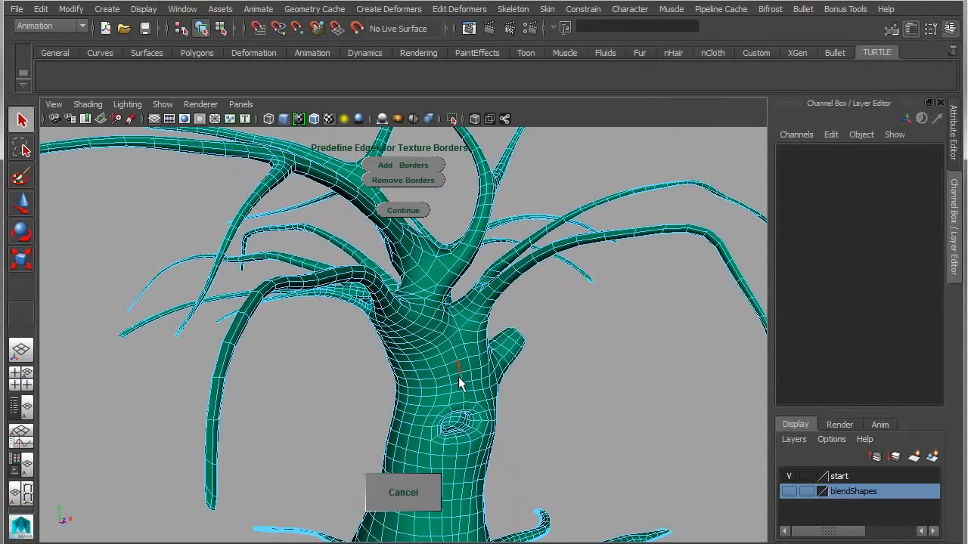
{"action": "left_click", "coordinate": [474, 325]}
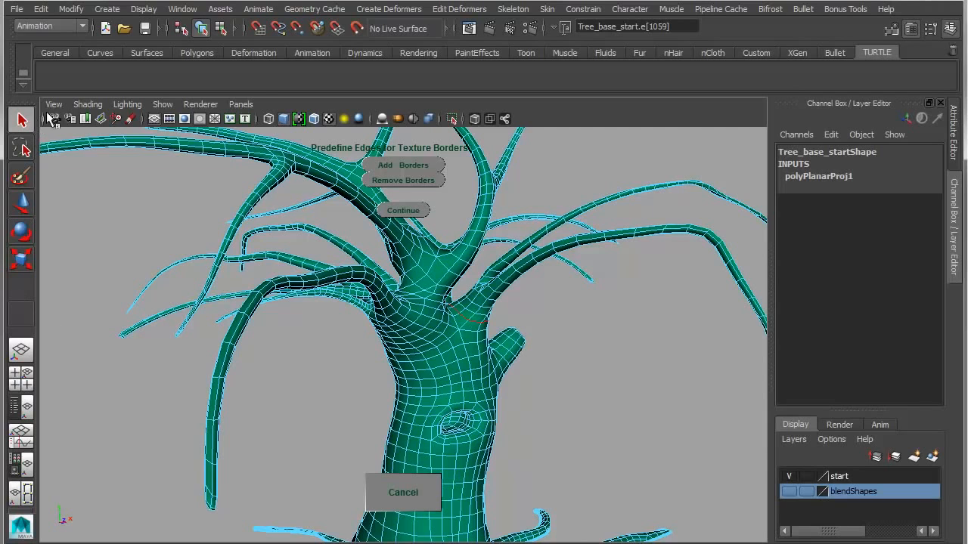
{"action": "left_click", "coordinate": [17, 9]}
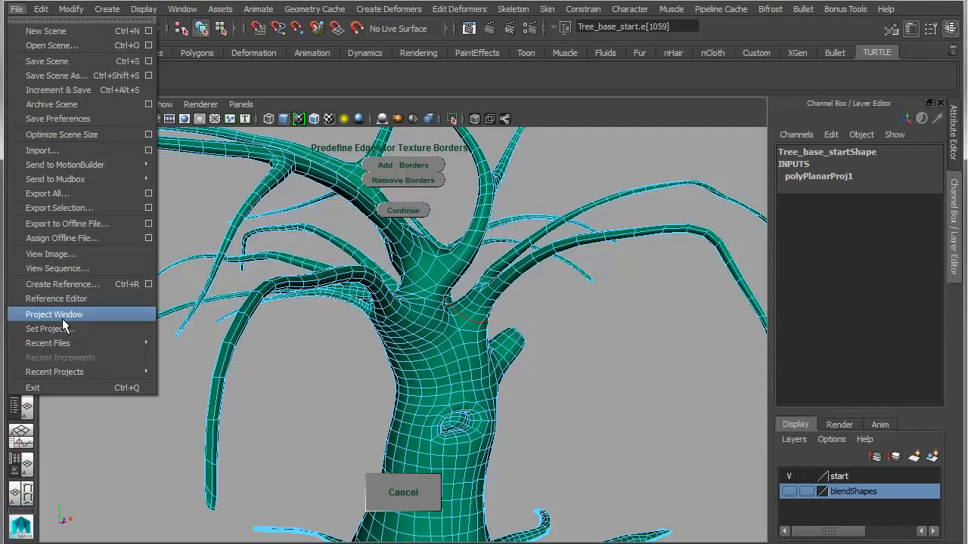
{"action": "mouse_move", "coordinate": [41, 9]}
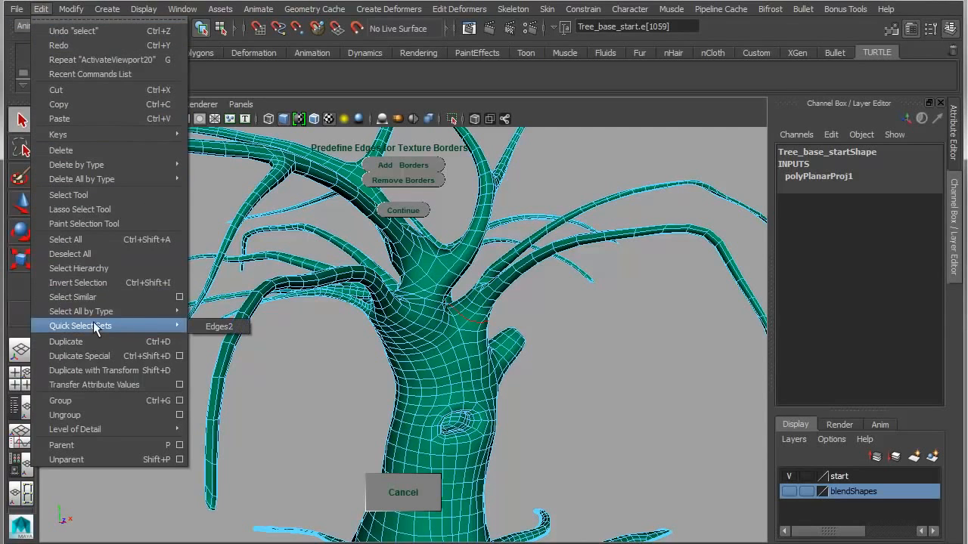
{"action": "left_click", "coordinate": [208, 326]}
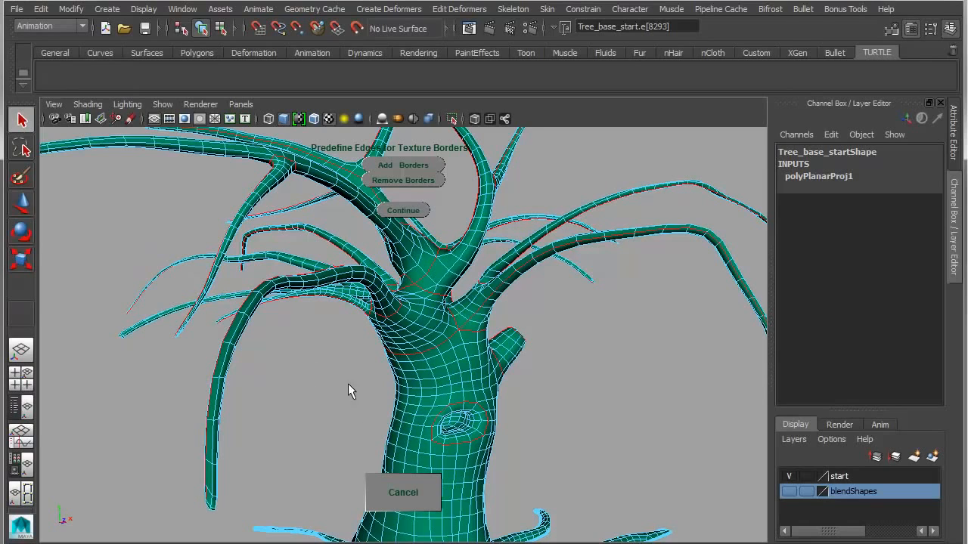
{"action": "left_click", "coordinate": [383, 163]}
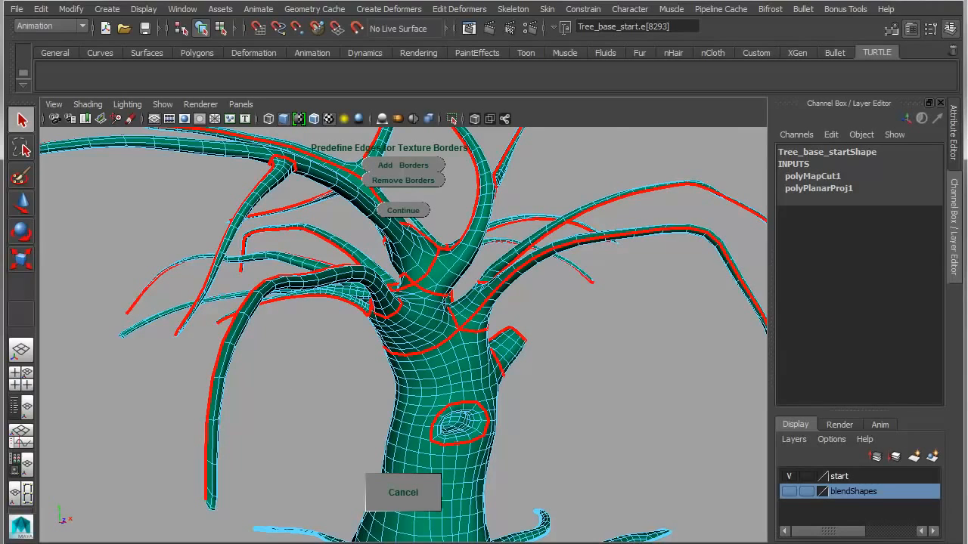
Show the tree beside the UV layout, unwrap it with the added borders, and inspect the trunk's knothole and its shell
{"action": "left_click", "coordinate": [21, 493]}
{"action": "left_click", "coordinate": [225, 214]}
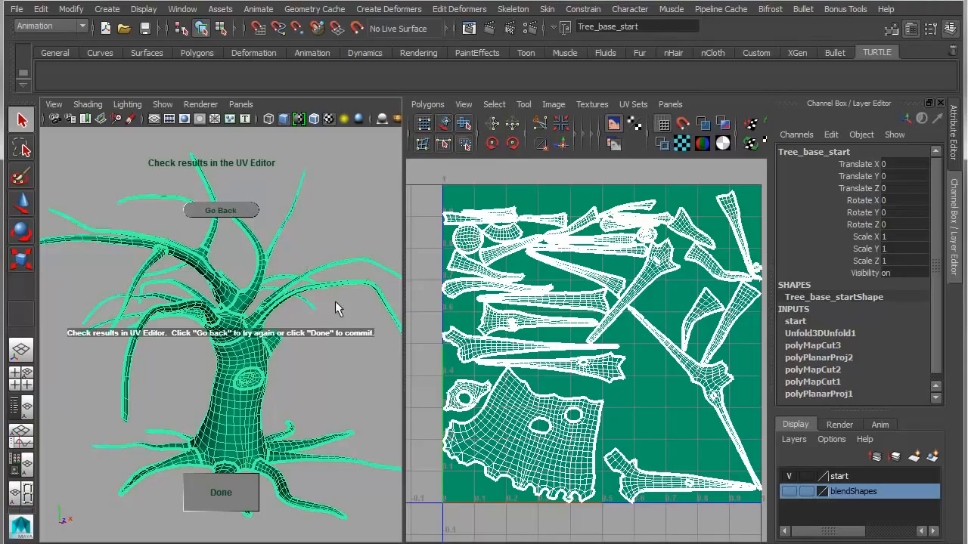
{"action": "scroll", "coordinate": [276, 339], "scroll_direction": "up", "scroll_amount": 5}
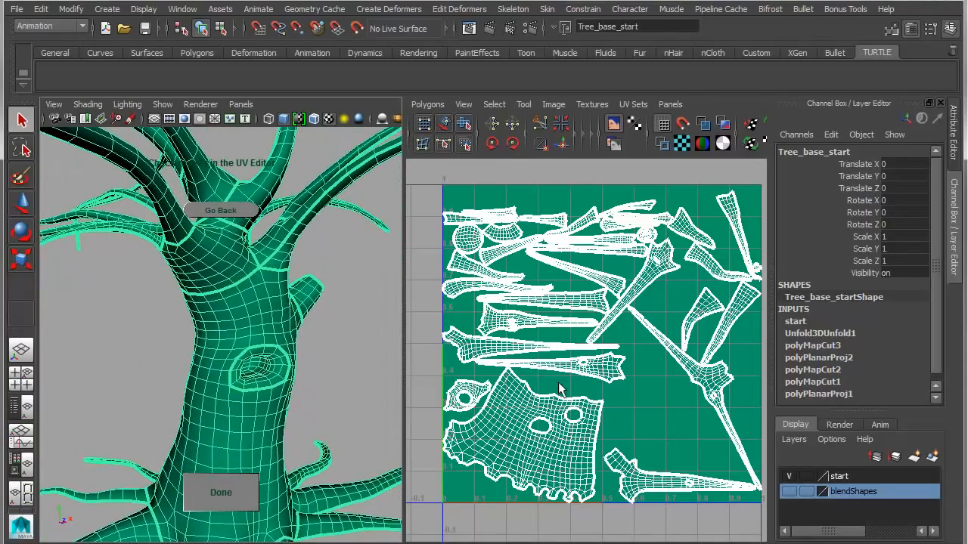
{"action": "scroll", "coordinate": [561, 390], "scroll_direction": "up", "scroll_amount": 5}
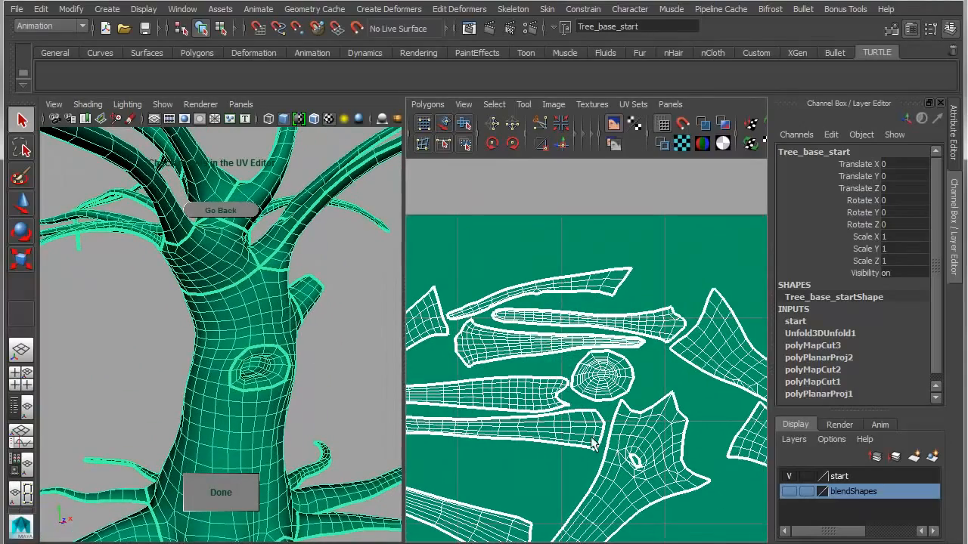
{"action": "scroll", "coordinate": [254, 401], "scroll_direction": "up", "scroll_amount": 4}
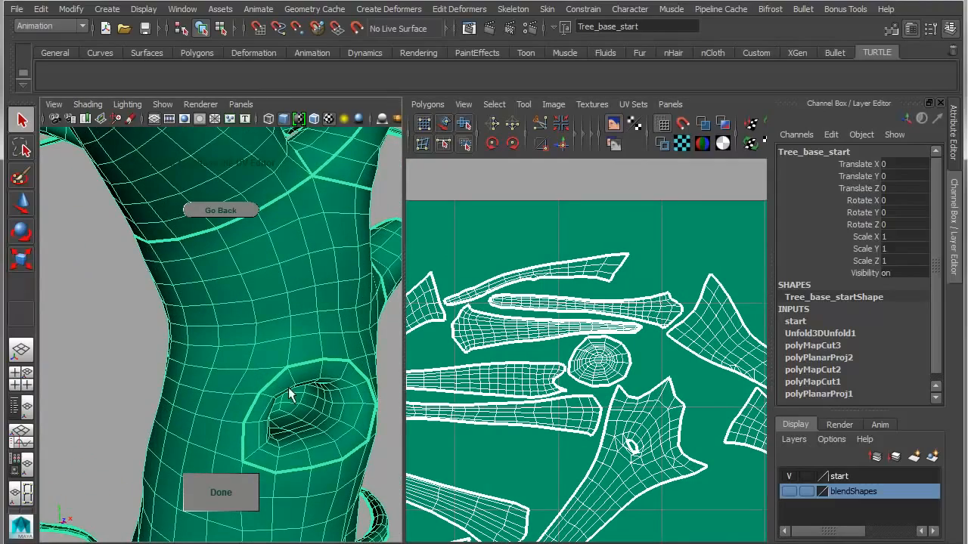
{"action": "left_click_drag", "start_coordinate": [321, 432], "coordinate": [288, 430], "text": "alt"}
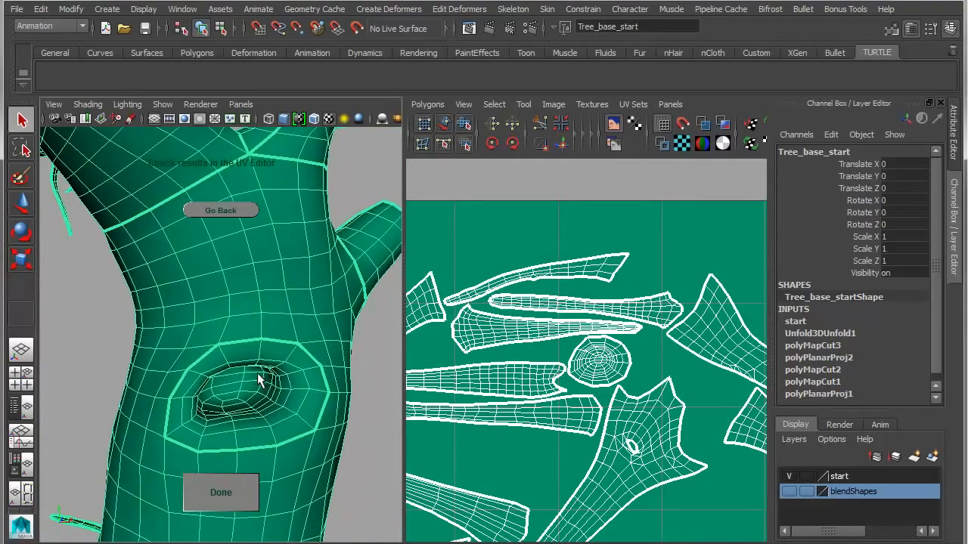
Return to border definition, accepting the history deletion, and add a seam from the knothole's outer border inward and partway around its inner edge
{"action": "left_click", "coordinate": [220, 209]}
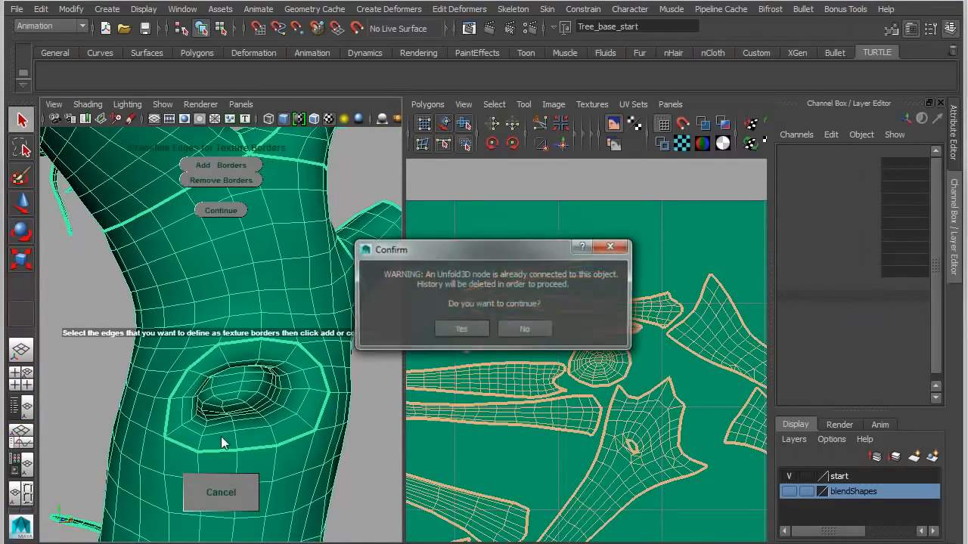
{"action": "left_click", "coordinate": [453, 329]}
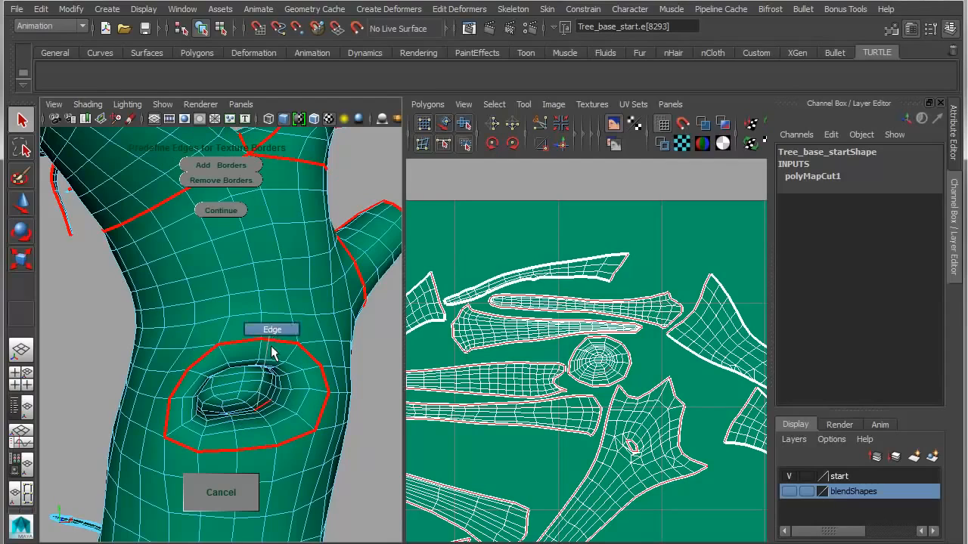
{"action": "left_click", "coordinate": [294, 412]}
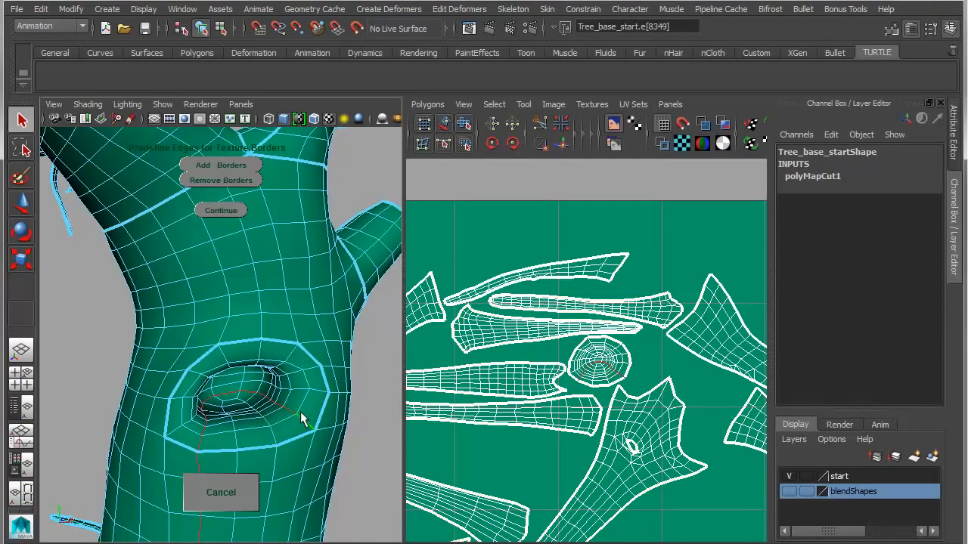
{"action": "left_click", "coordinate": [277, 401]}
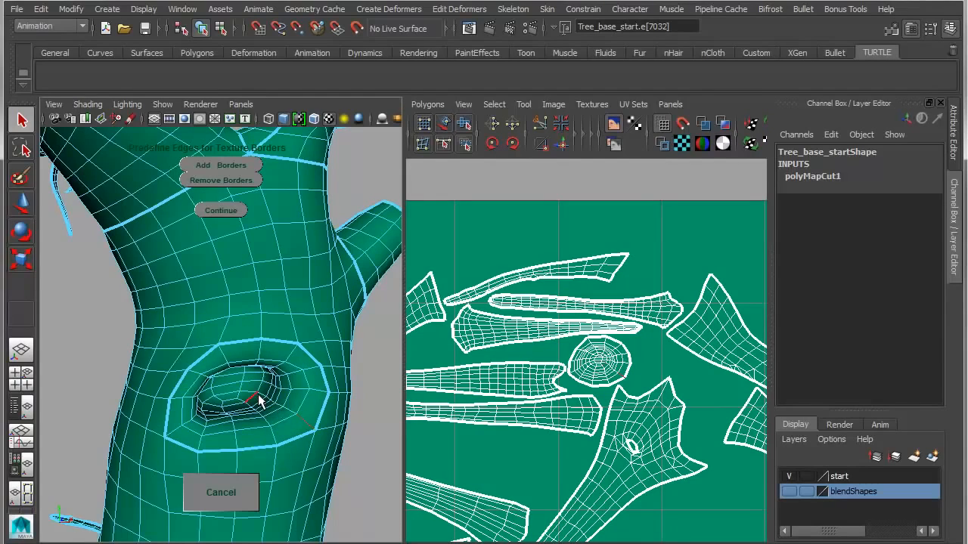
{"action": "left_click", "coordinate": [257, 399]}
{"action": "left_click", "coordinate": [203, 406]}
{"action": "left_click_drag", "start_coordinate": [202, 406], "coordinate": [155, 389], "text": "alt"}
{"action": "left_click", "coordinate": [150, 386]}
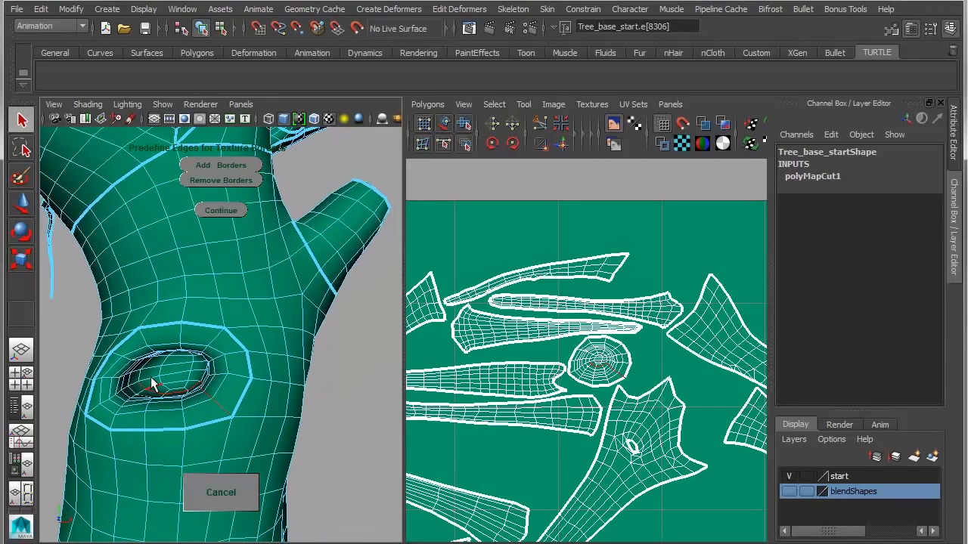
{"action": "left_click", "coordinate": [211, 164]}
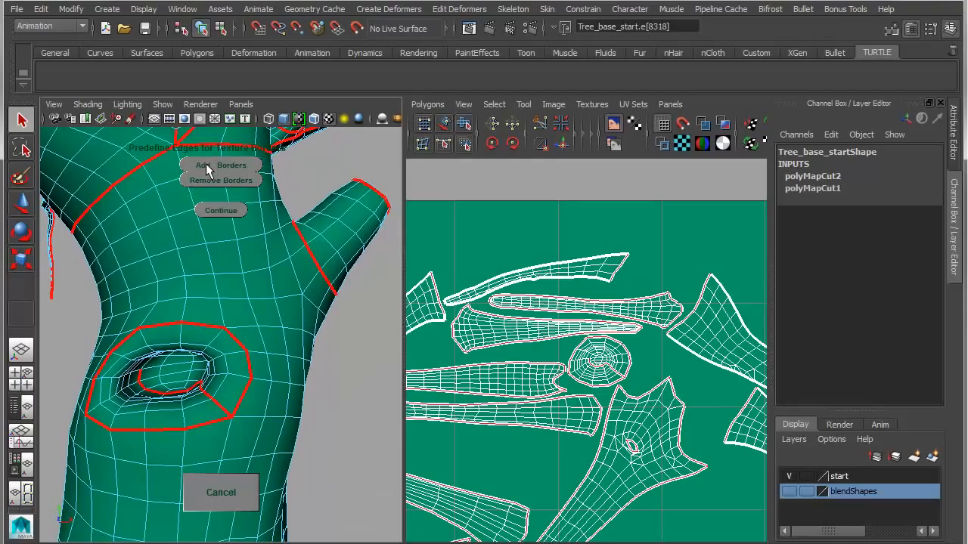
Select the row of edges across the long branching shell, between its wide fork and the part with the small hole, and add it as a border
{"action": "scroll", "coordinate": [276, 433], "scroll_direction": "down", "scroll_amount": 5}
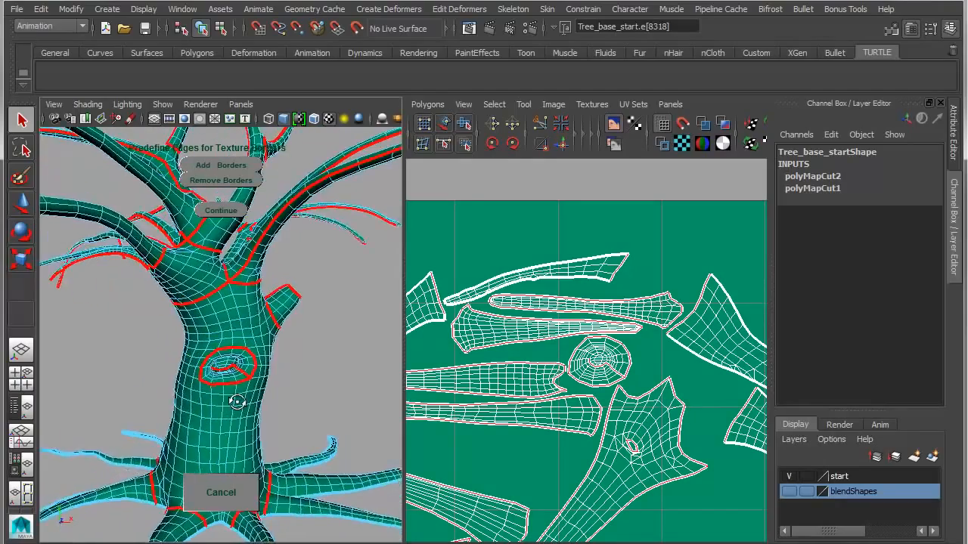
{"action": "left_click_drag", "start_coordinate": [257, 427], "coordinate": [239, 378], "text": "alt"}
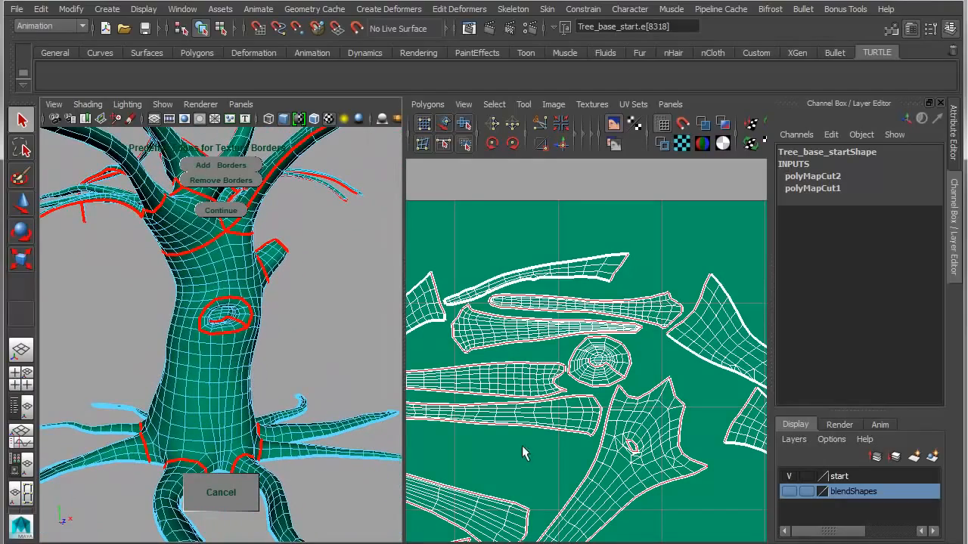
{"action": "scroll", "coordinate": [524, 454], "scroll_direction": "down", "scroll_amount": 3}
{"action": "middle_click_drag", "start_coordinate": [552, 403], "coordinate": [541, 267], "text": "alt"}
{"action": "scroll", "coordinate": [493, 348], "scroll_direction": "down", "scroll_amount": 3}
{"action": "middle_click_drag", "start_coordinate": [500, 357], "coordinate": [559, 337], "text": "alt"}
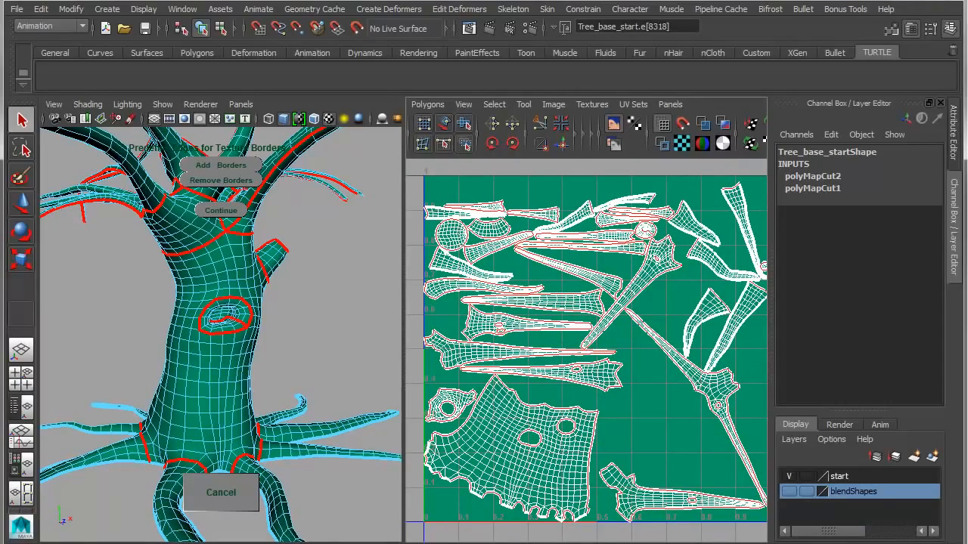
{"action": "middle_click_drag", "start_coordinate": [700, 380], "coordinate": [554, 342], "text": "alt"}
{"action": "scroll", "coordinate": [556, 342], "scroll_direction": "up", "scroll_amount": 5}
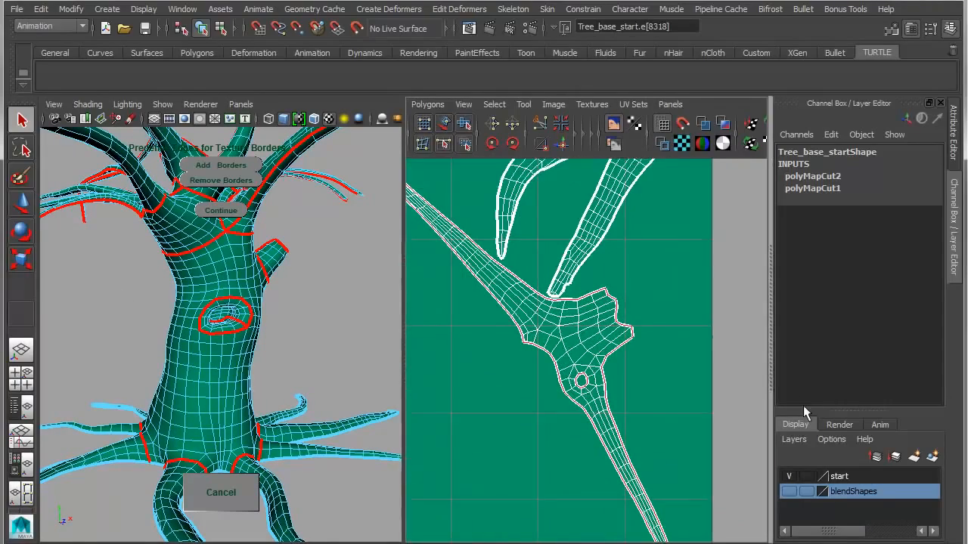
{"action": "scroll", "coordinate": [583, 340], "scroll_direction": "down", "scroll_amount": 2}
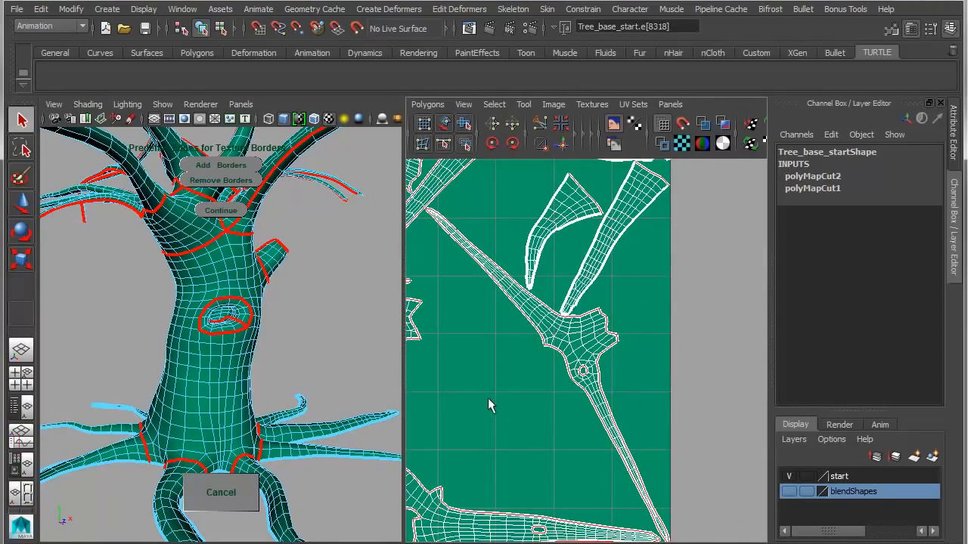
{"action": "scroll", "coordinate": [588, 384], "scroll_direction": "up", "scroll_amount": 3}
{"action": "double_click", "coordinate": [611, 322]}
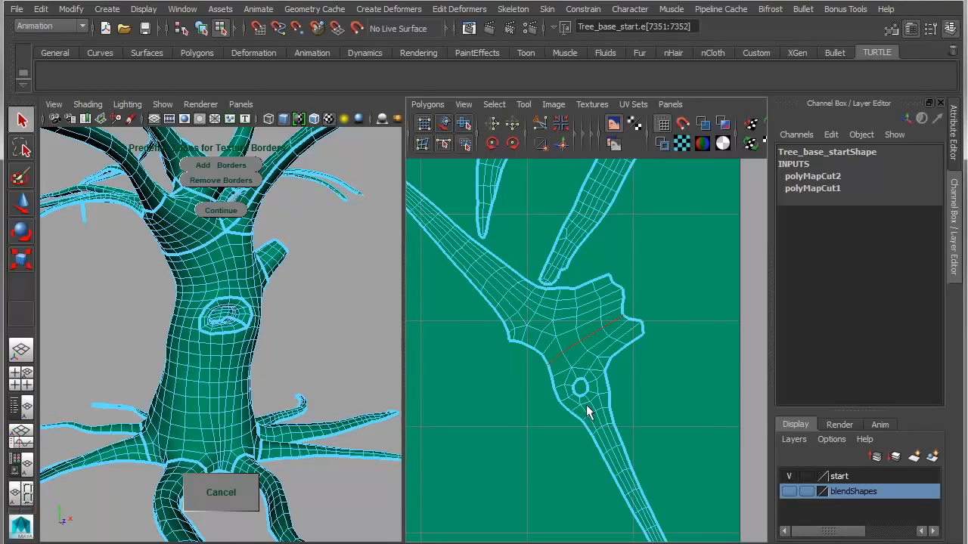
{"action": "left_click", "coordinate": [214, 164]}
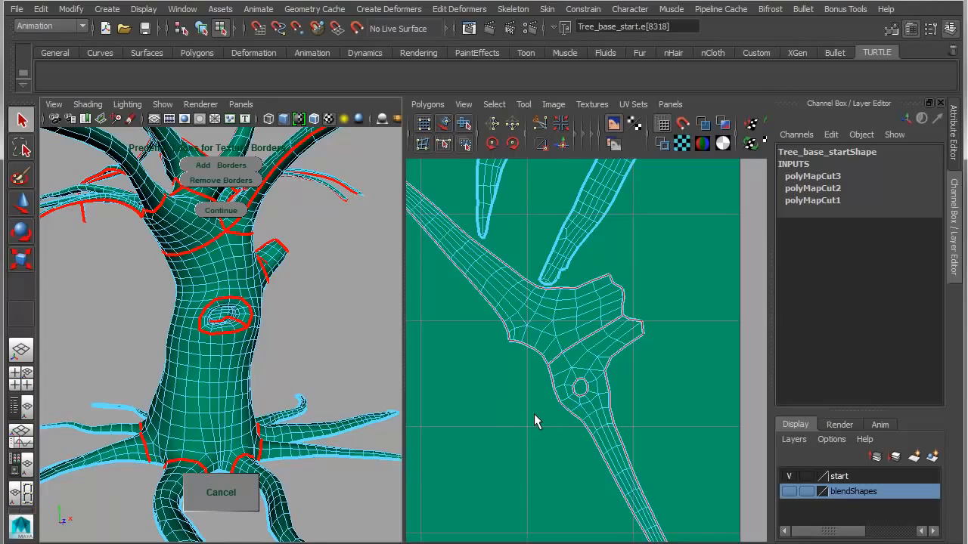
Unwrap the tree again with the extra borders and commit the result
{"action": "scroll", "coordinate": [534, 414], "scroll_direction": "down", "scroll_amount": 8}
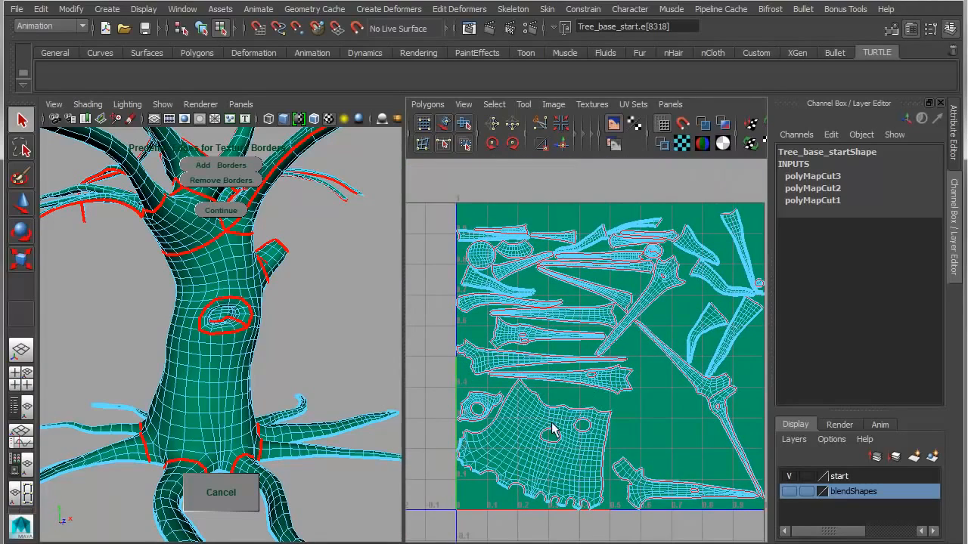
{"action": "middle_click_drag", "start_coordinate": [516, 440], "coordinate": [490, 431], "text": "alt"}
{"action": "left_click", "coordinate": [225, 215]}
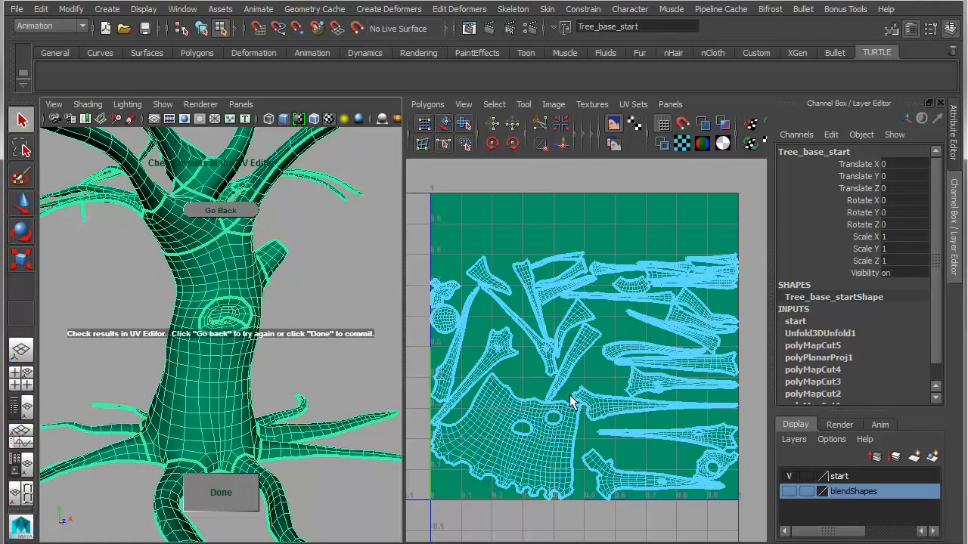
{"action": "left_click", "coordinate": [206, 481]}
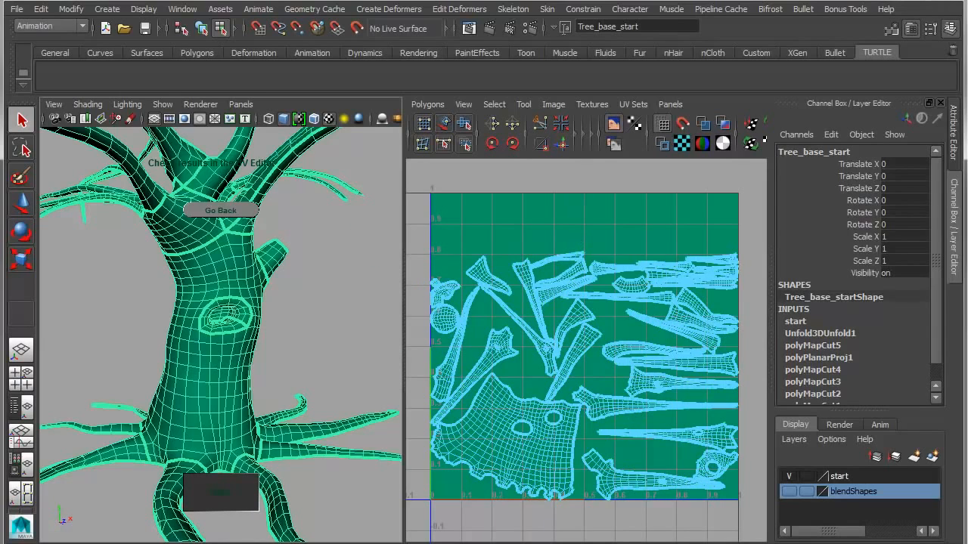
Lay out the tree's UV shells without overlap, using Object prescale, uniform scaling, Shape stacking, Free rotation and 512 Map spacing
{"action": "left_click", "coordinate": [575, 132]}
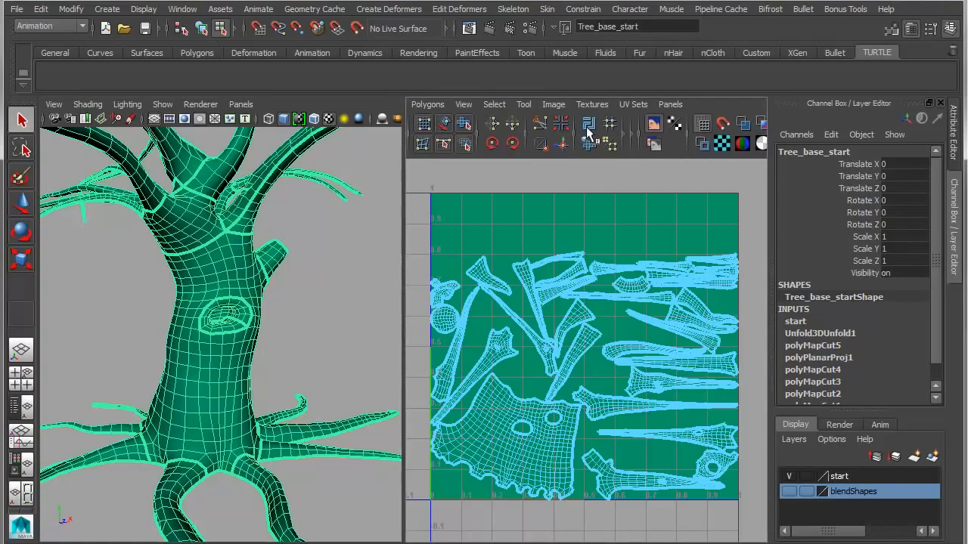
{"action": "left_click", "coordinate": [589, 125], "text": "shift"}
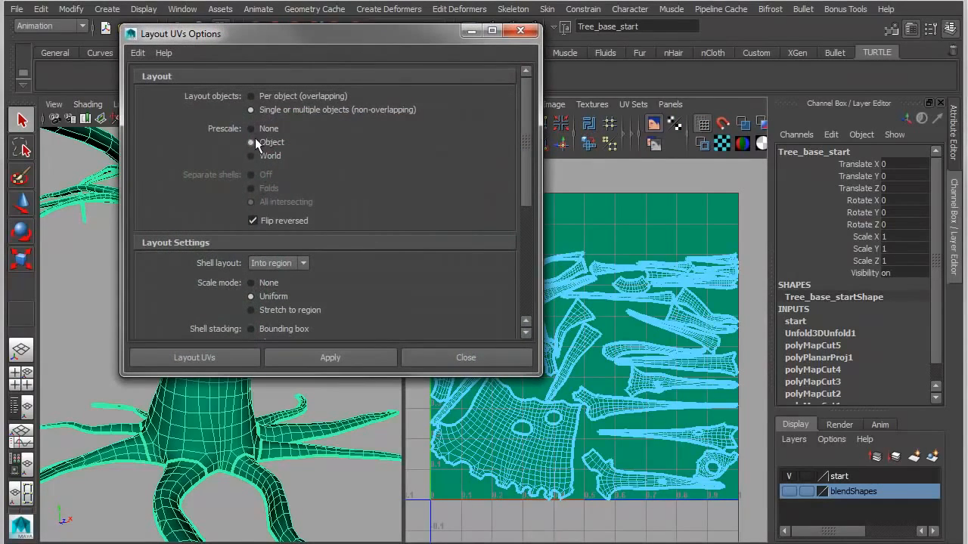
{"action": "scroll", "coordinate": [295, 285], "scroll_direction": "down", "scroll_amount": 1}
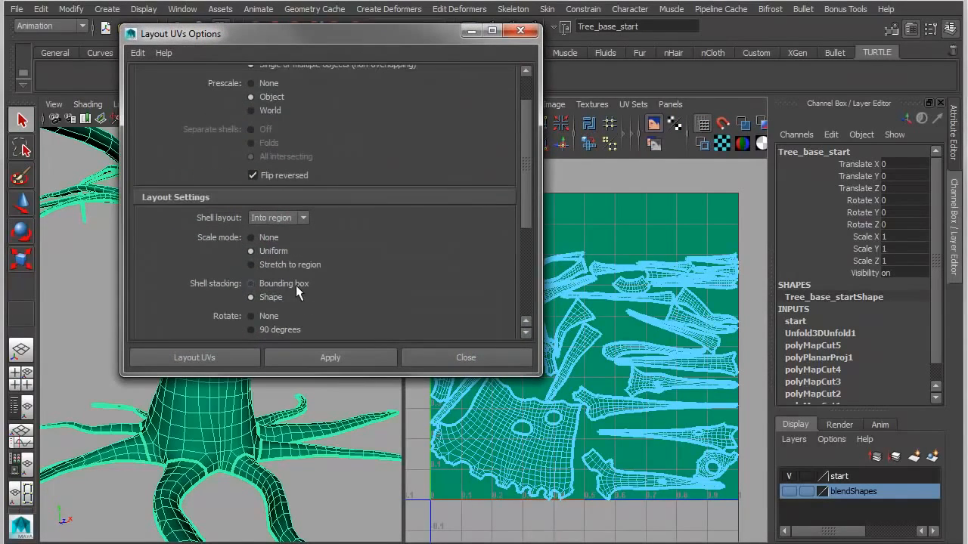
{"action": "scroll", "coordinate": [275, 268], "scroll_direction": "down", "scroll_amount": 2}
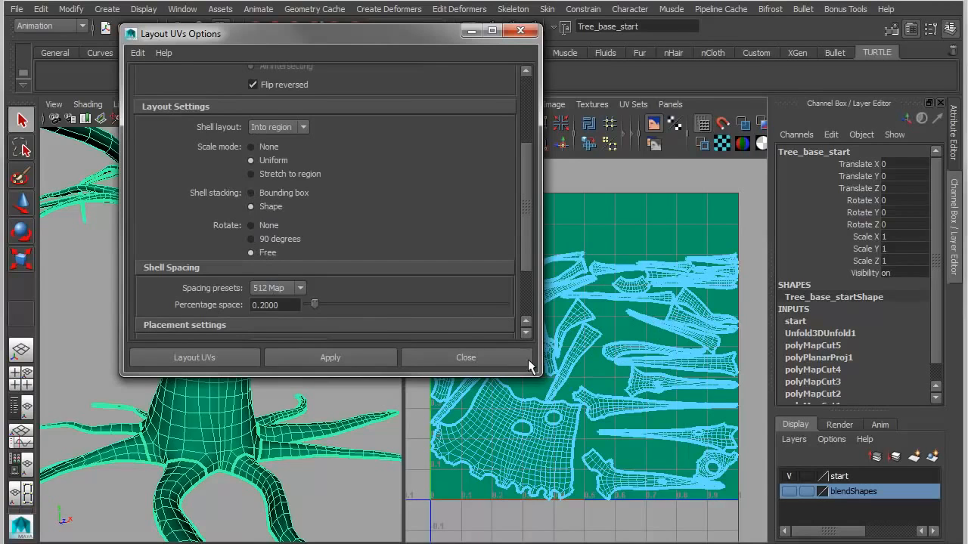
{"action": "left_click", "coordinate": [211, 352]}
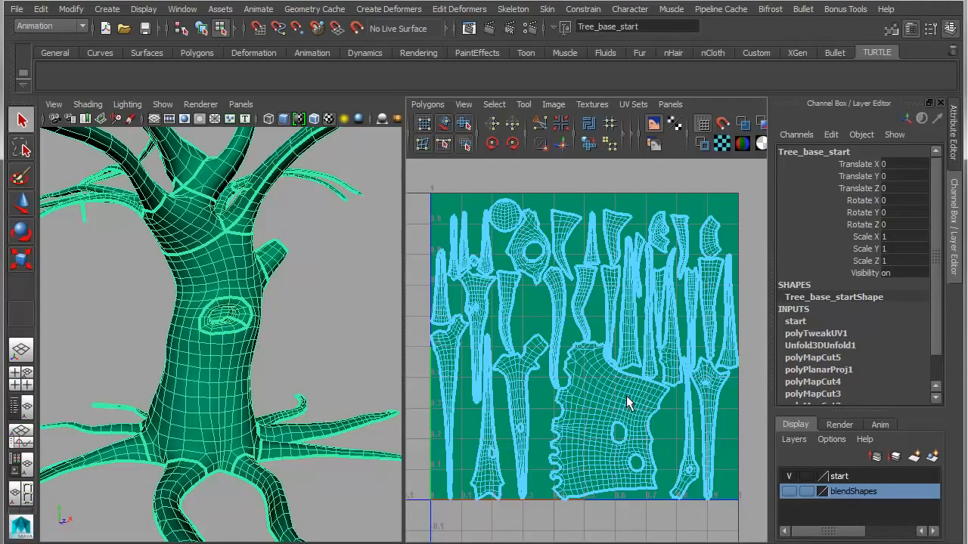
Apply the coloured checker texture to the tree and hide its selection wireframe in the 3D view
{"action": "left_click", "coordinate": [721, 143]}
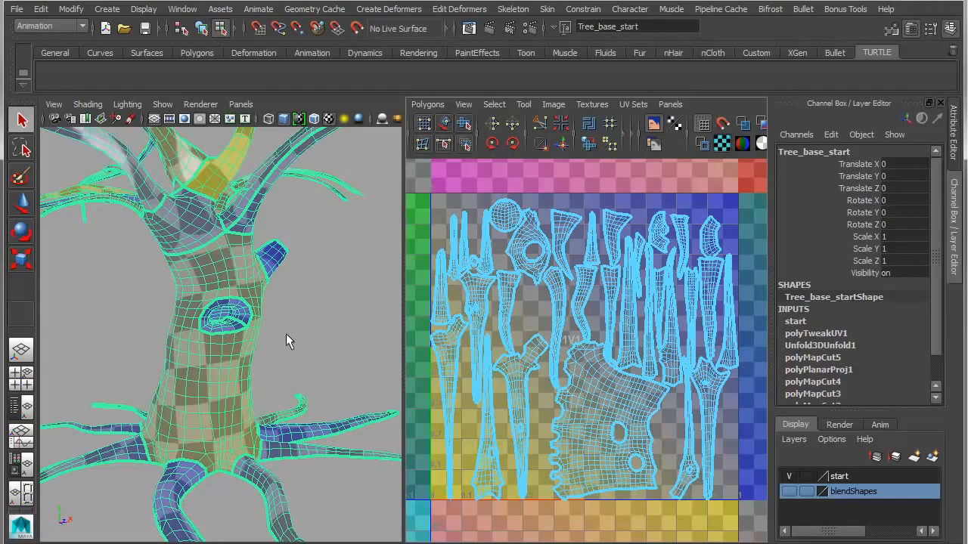
{"action": "left_click", "coordinate": [287, 277]}
{"action": "right_click_drag", "start_coordinate": [253, 298], "coordinate": [310, 190]}
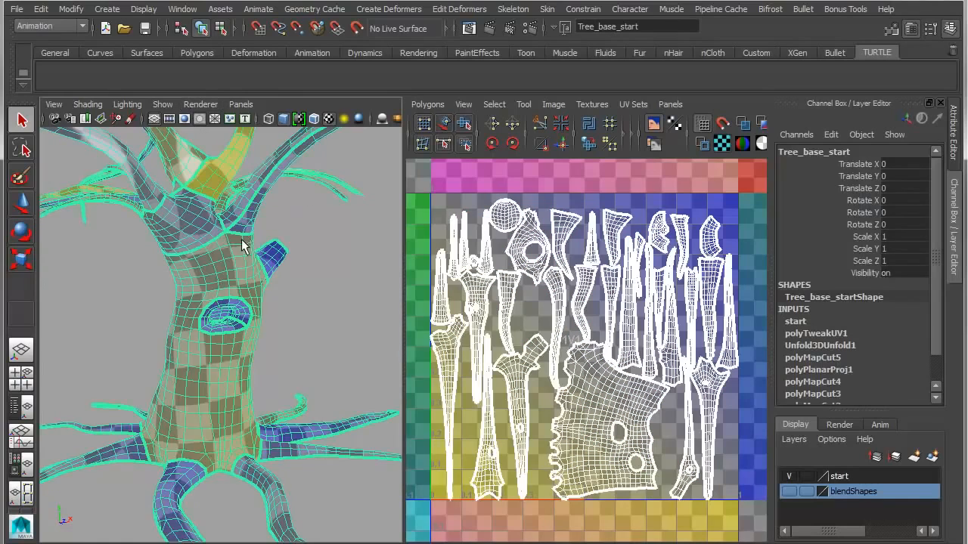
{"action": "left_click", "coordinate": [161, 104]}
{"action": "left_click", "coordinate": [259, 474]}
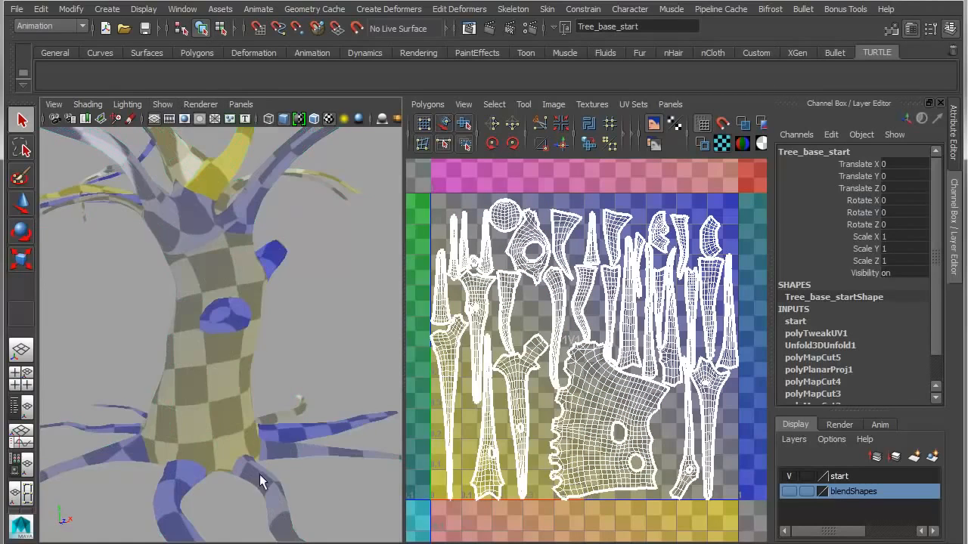
Examine the checker pattern from several angles along the branches, trunk and roots for stretching and uneven scale
{"action": "right_click_drag", "start_coordinate": [260, 474], "coordinate": [193, 397], "text": "alt"}
{"action": "left_click_drag", "start_coordinate": [193, 397], "coordinate": [231, 410], "text": "alt"}
{"action": "middle_click_drag", "start_coordinate": [232, 410], "coordinate": [230, 440], "text": "alt"}
{"action": "right_click_drag", "start_coordinate": [231, 440], "coordinate": [366, 440], "text": "alt"}
{"action": "left_click_drag", "start_coordinate": [324, 423], "coordinate": [358, 404], "text": "alt"}
{"action": "middle_click_drag", "start_coordinate": [359, 404], "coordinate": [397, 431], "text": "alt"}
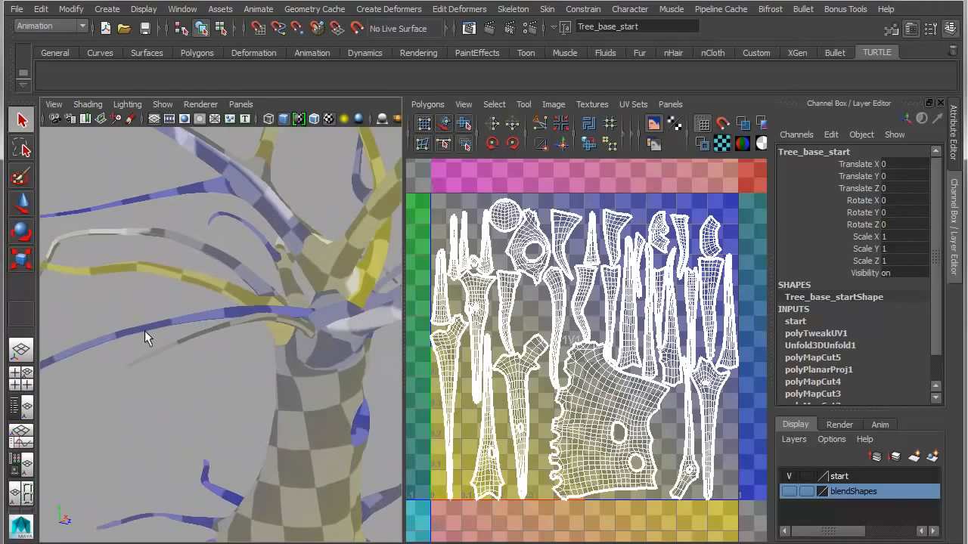
{"action": "left_click_drag", "start_coordinate": [144, 331], "coordinate": [230, 296], "text": "alt"}
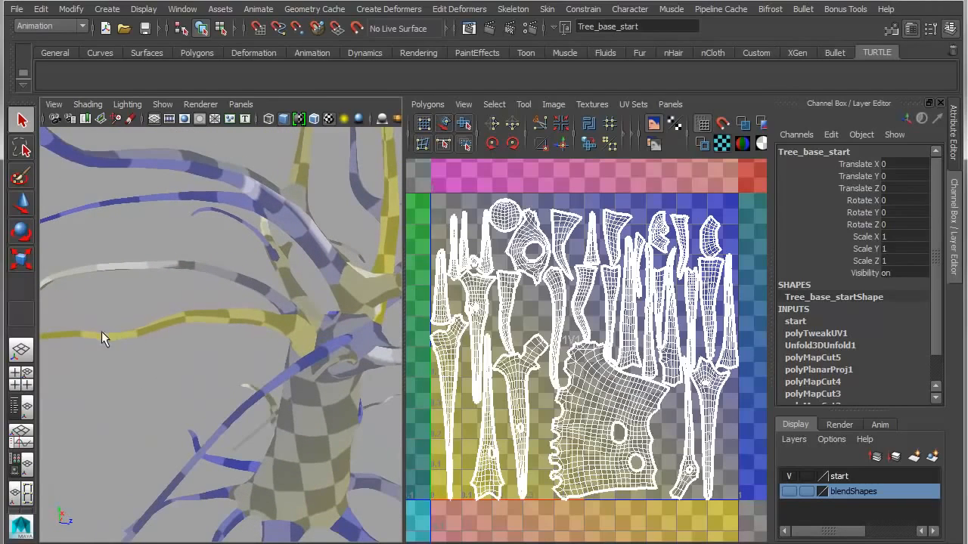
{"action": "left_click_drag", "start_coordinate": [101, 331], "coordinate": [241, 301], "text": "alt"}
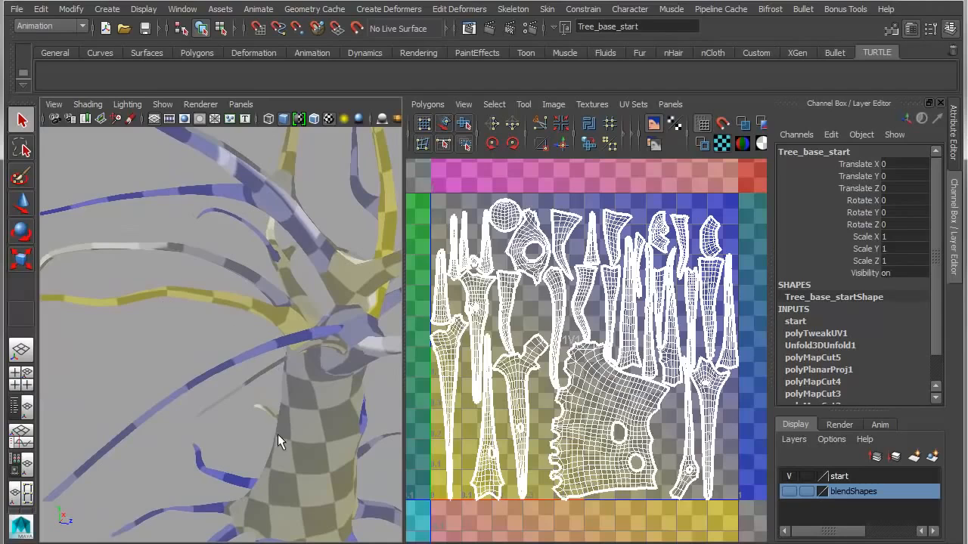
{"action": "left_click_drag", "start_coordinate": [278, 441], "coordinate": [198, 369], "text": "alt"}
{"action": "left_click_drag", "start_coordinate": [316, 424], "coordinate": [217, 509], "text": "alt"}
{"action": "right_click_drag", "start_coordinate": [286, 525], "coordinate": [248, 415], "text": "alt"}
{"action": "middle_click_drag", "start_coordinate": [243, 352], "coordinate": [243, 349], "text": "alt"}
{"action": "left_click_drag", "start_coordinate": [243, 349], "coordinate": [291, 361], "text": "alt"}
{"action": "right_click_drag", "start_coordinate": [292, 362], "coordinate": [263, 373], "text": "alt"}
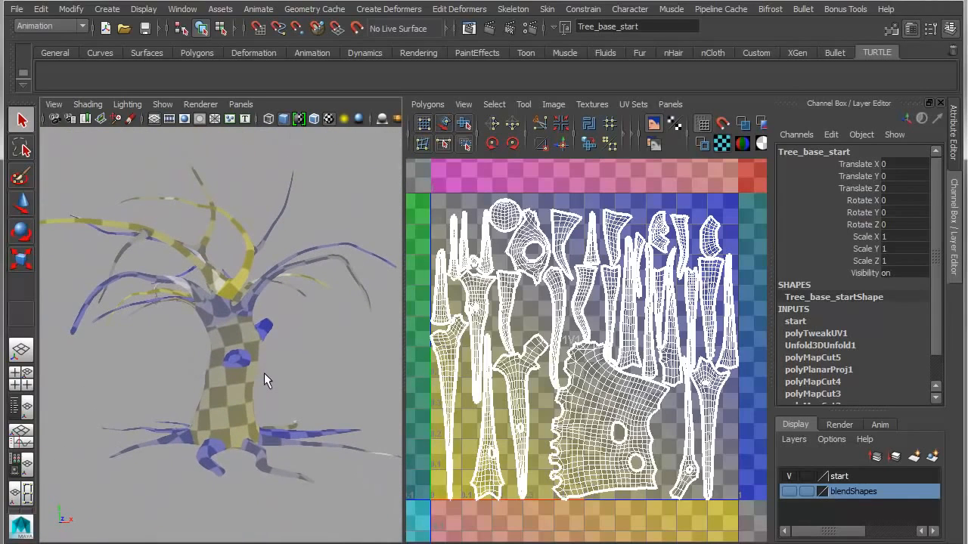